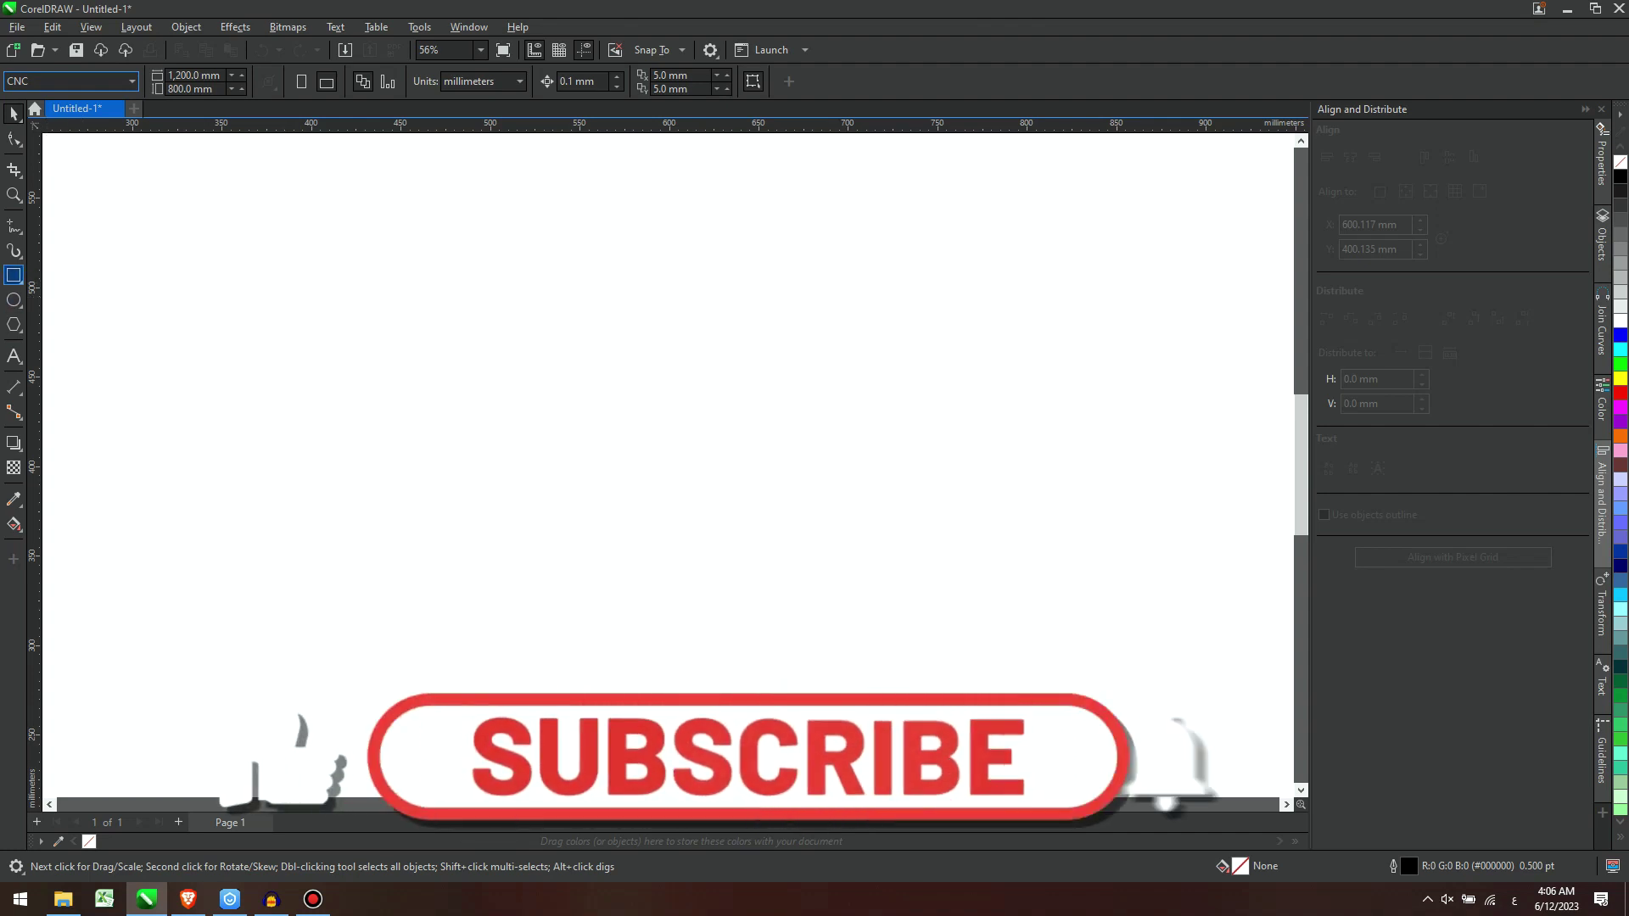
Step: Draw a square about 284 mm wide with the Rectangle tool in the page's upper middle area
click(14, 276)
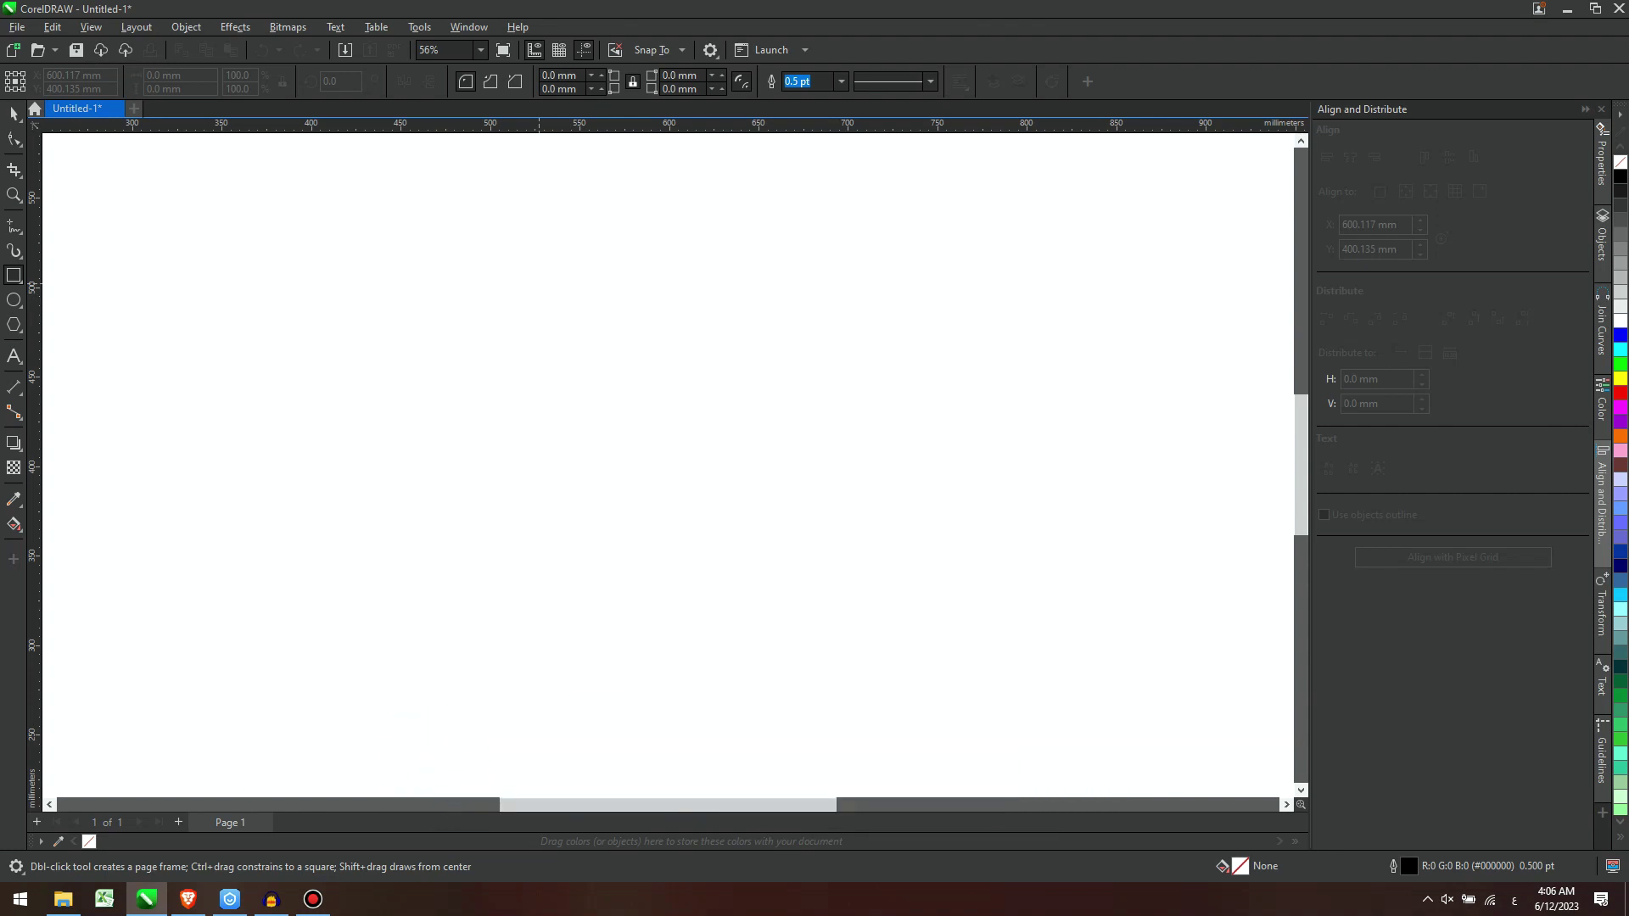
drag(539, 283, 772, 512)
scroll(692, 435, down, 3)
scroll(790, 237, up, 1)
key(space)
scroll(658, 280, up, 1)
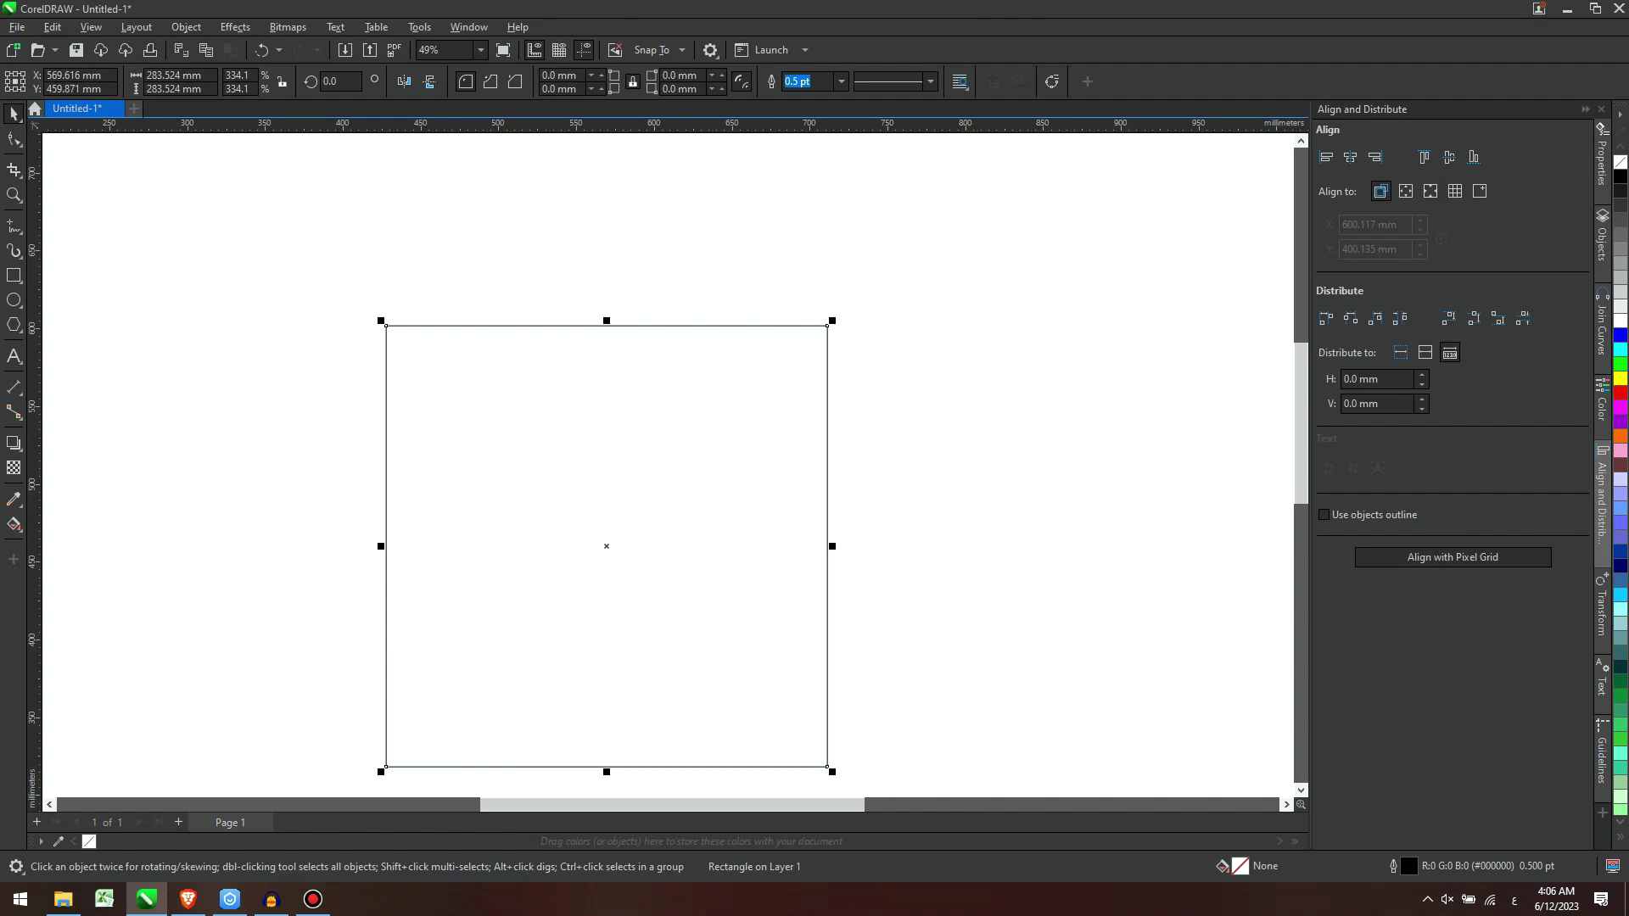
click(838, 284)
scroll(830, 324, down, 3)
scroll(832, 380, up, 4)
drag(766, 370, 777, 325)
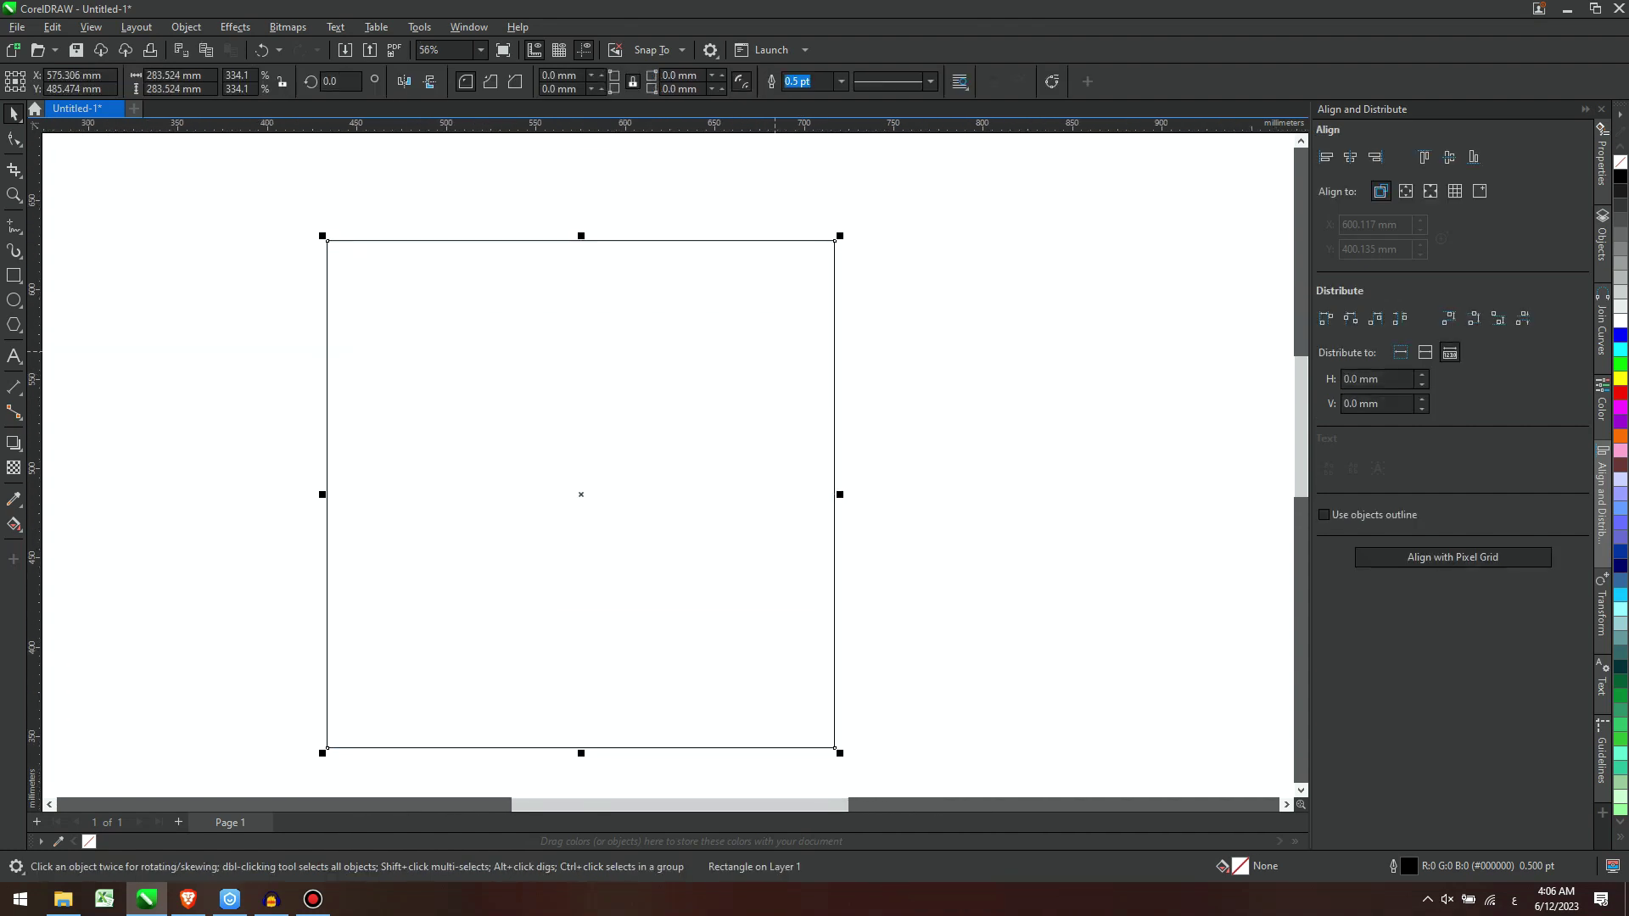
scroll(796, 340, down, 1)
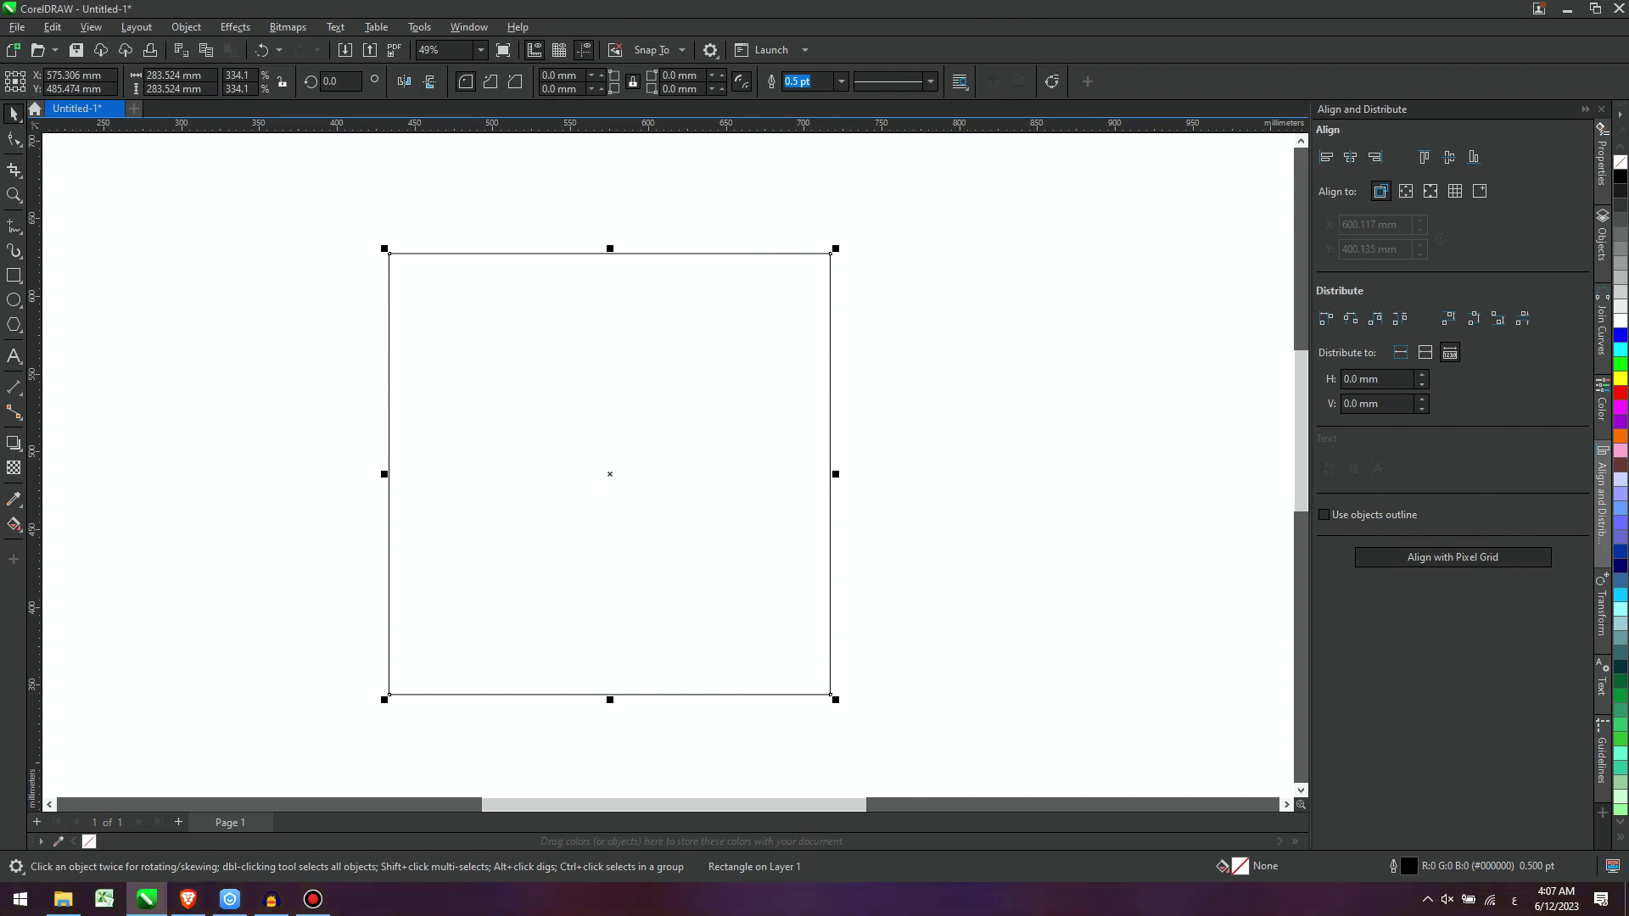
Step: Set the square's outline width to 24 pt
click(841, 82)
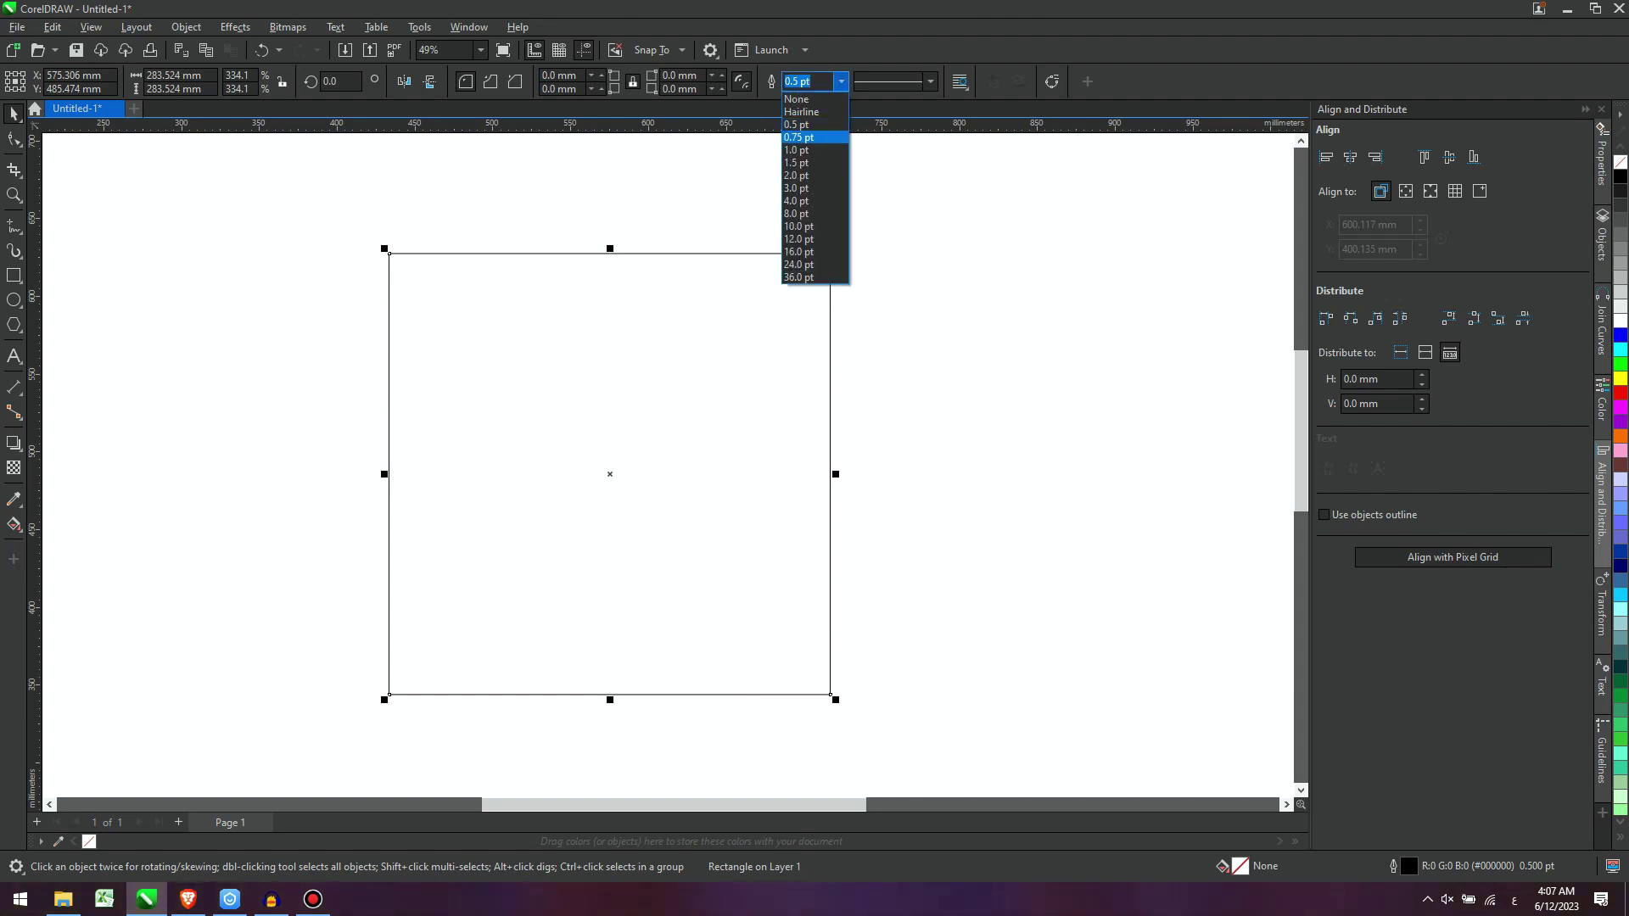
click(798, 277)
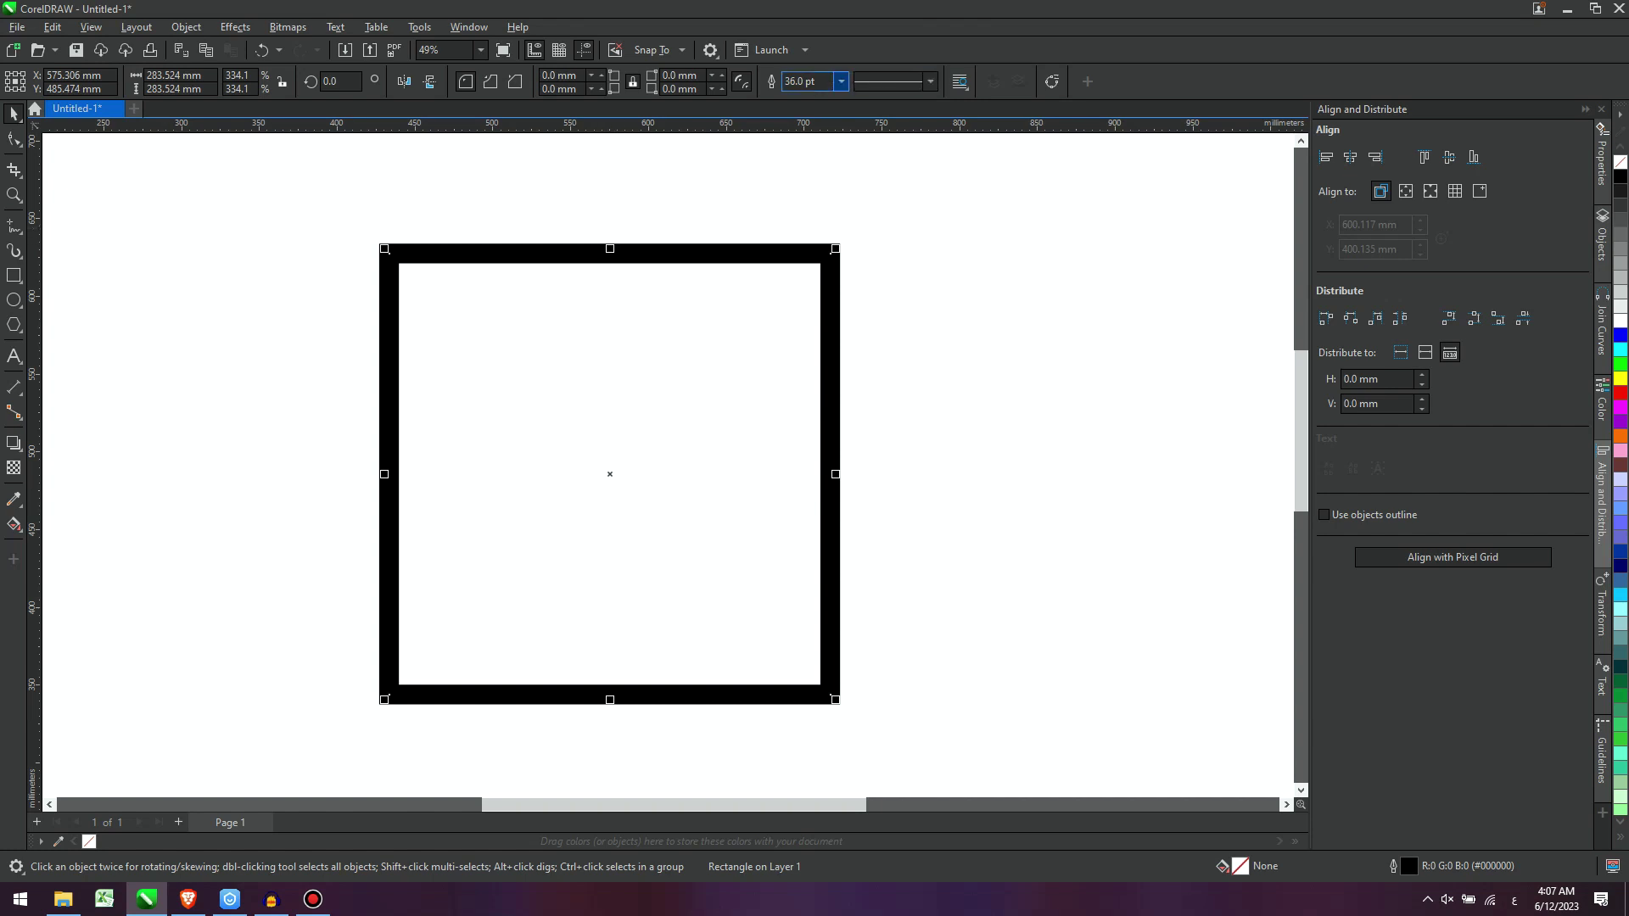
click(841, 82)
click(811, 265)
key(Up)
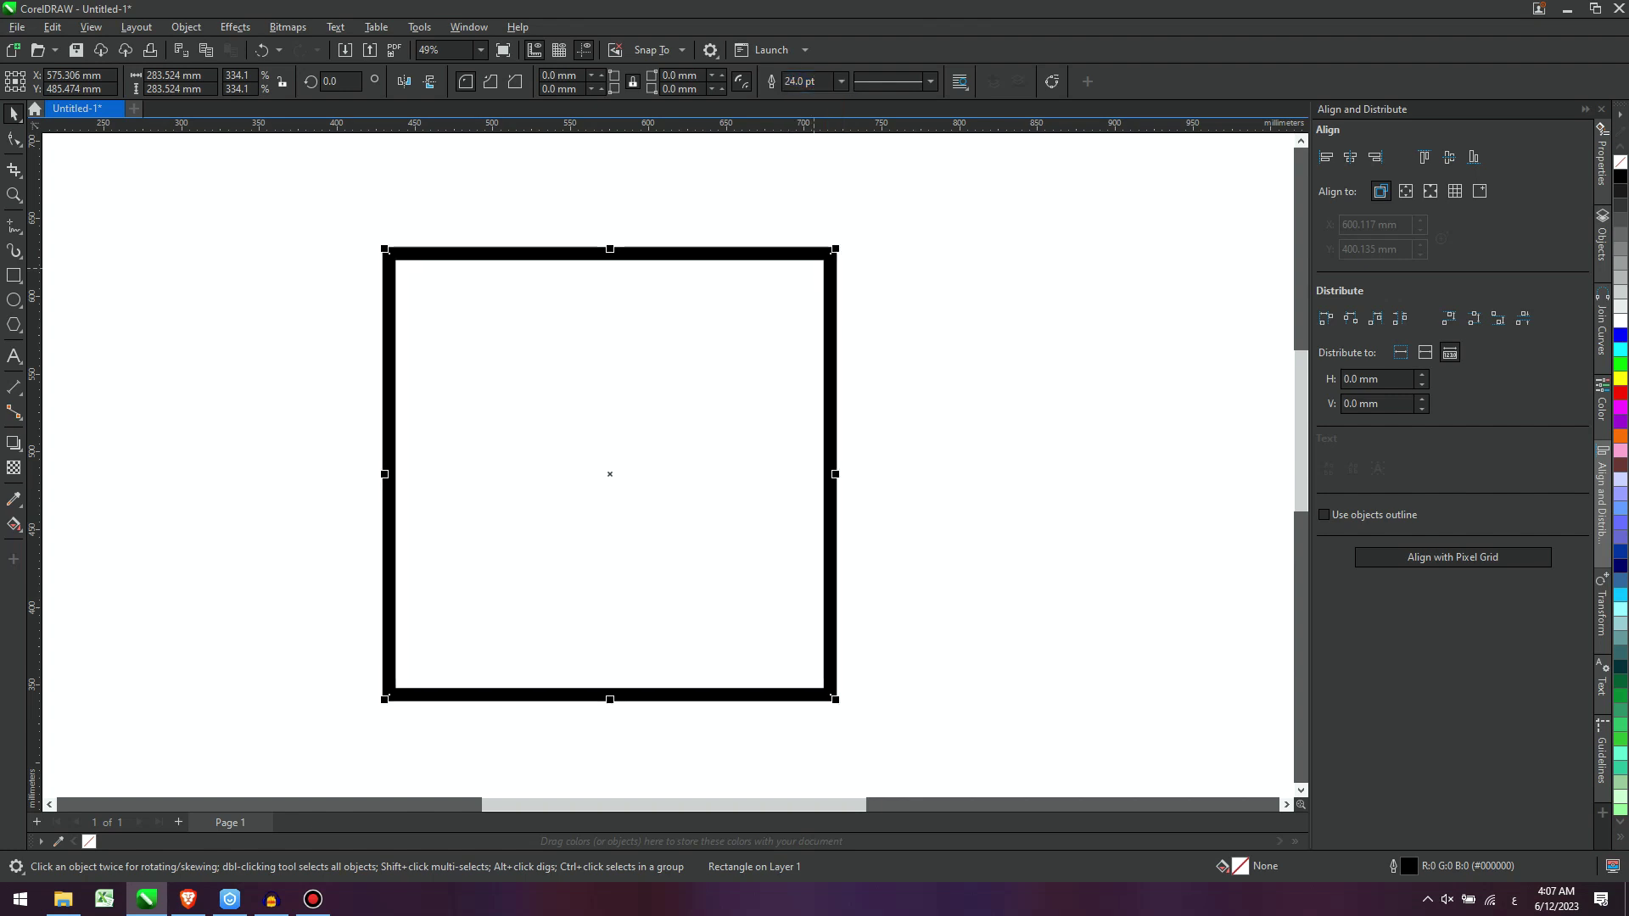
scroll(773, 380, down, 1)
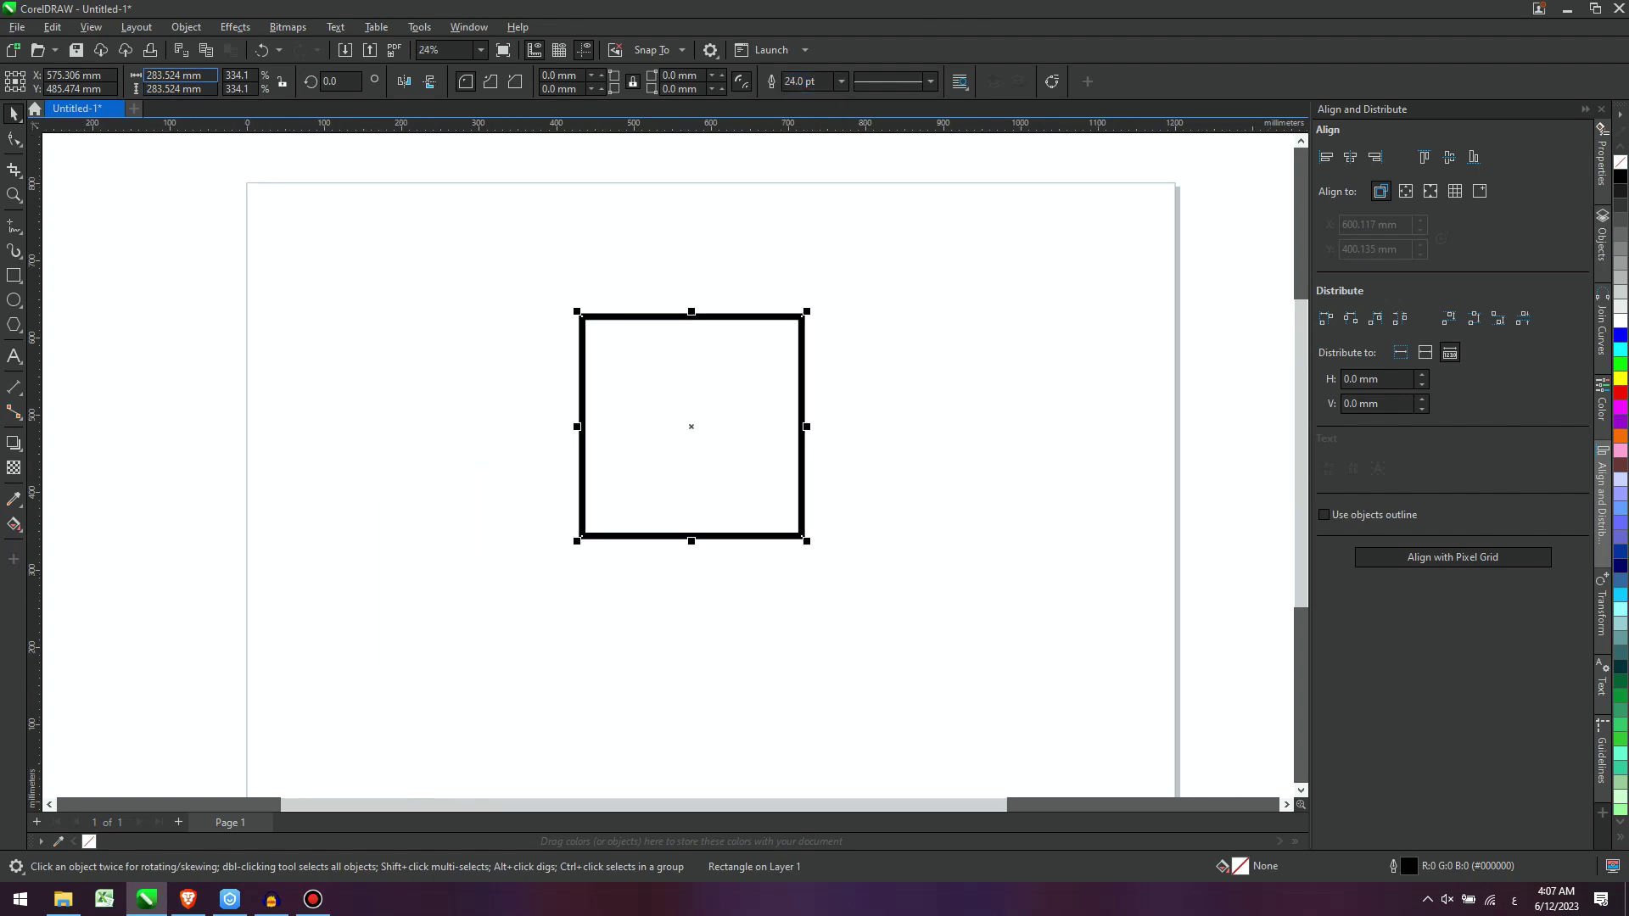
Step: Lock the square's proportions and resize it to 300 mm wide
click(282, 82)
double_click(167, 76)
key(BackSpace)
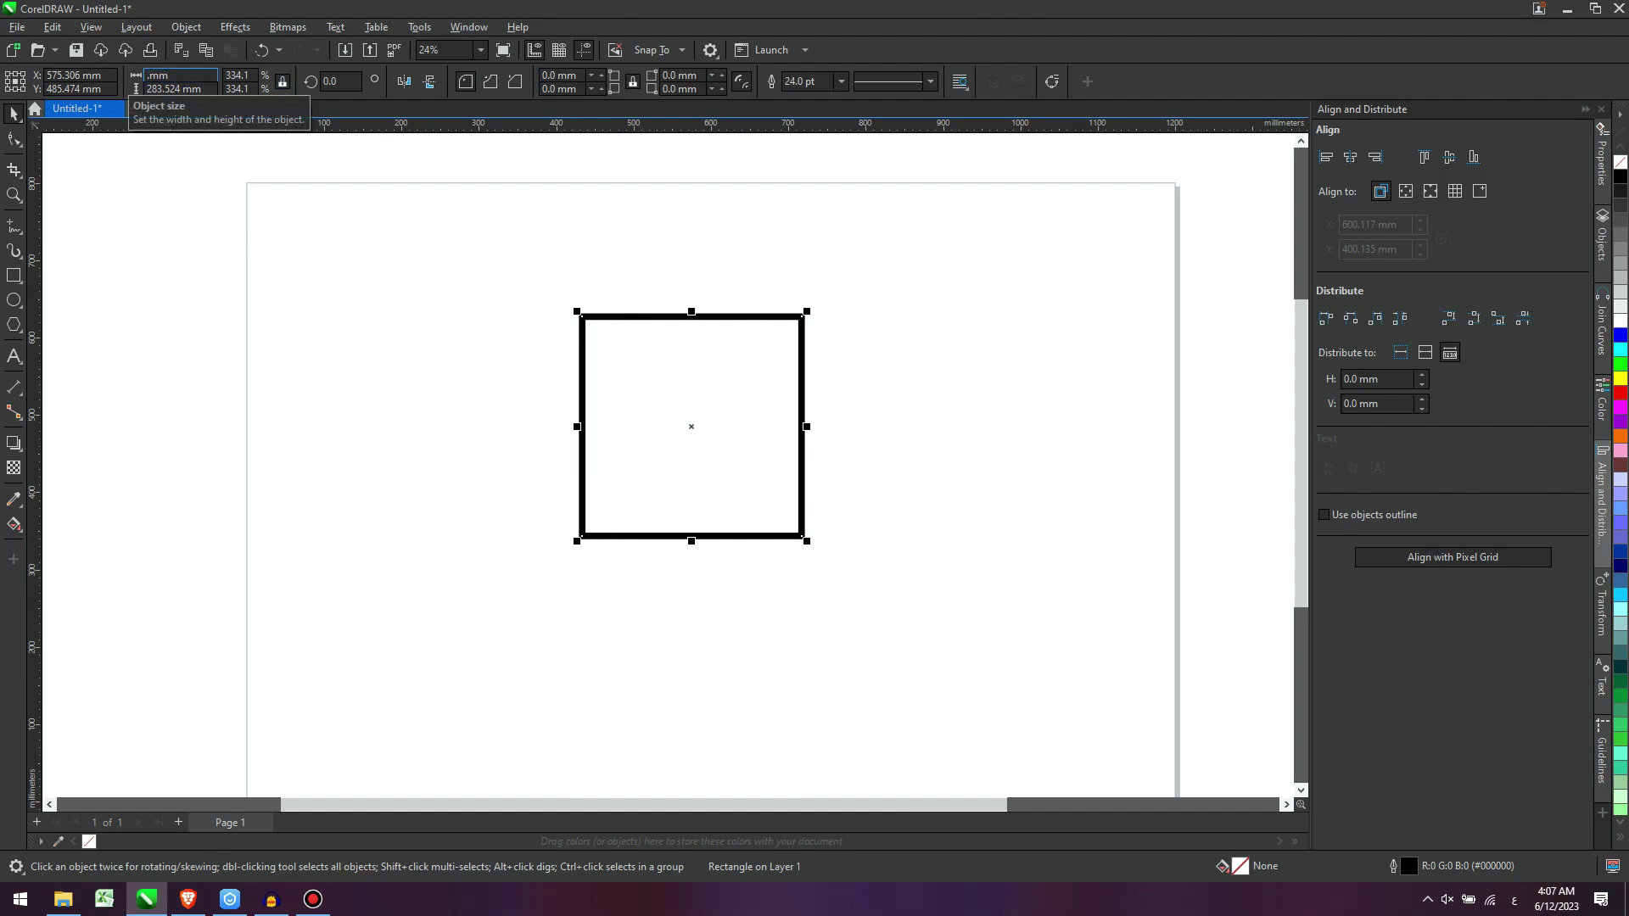
text(300)
key(Return)
scroll(548, 458, up, 1)
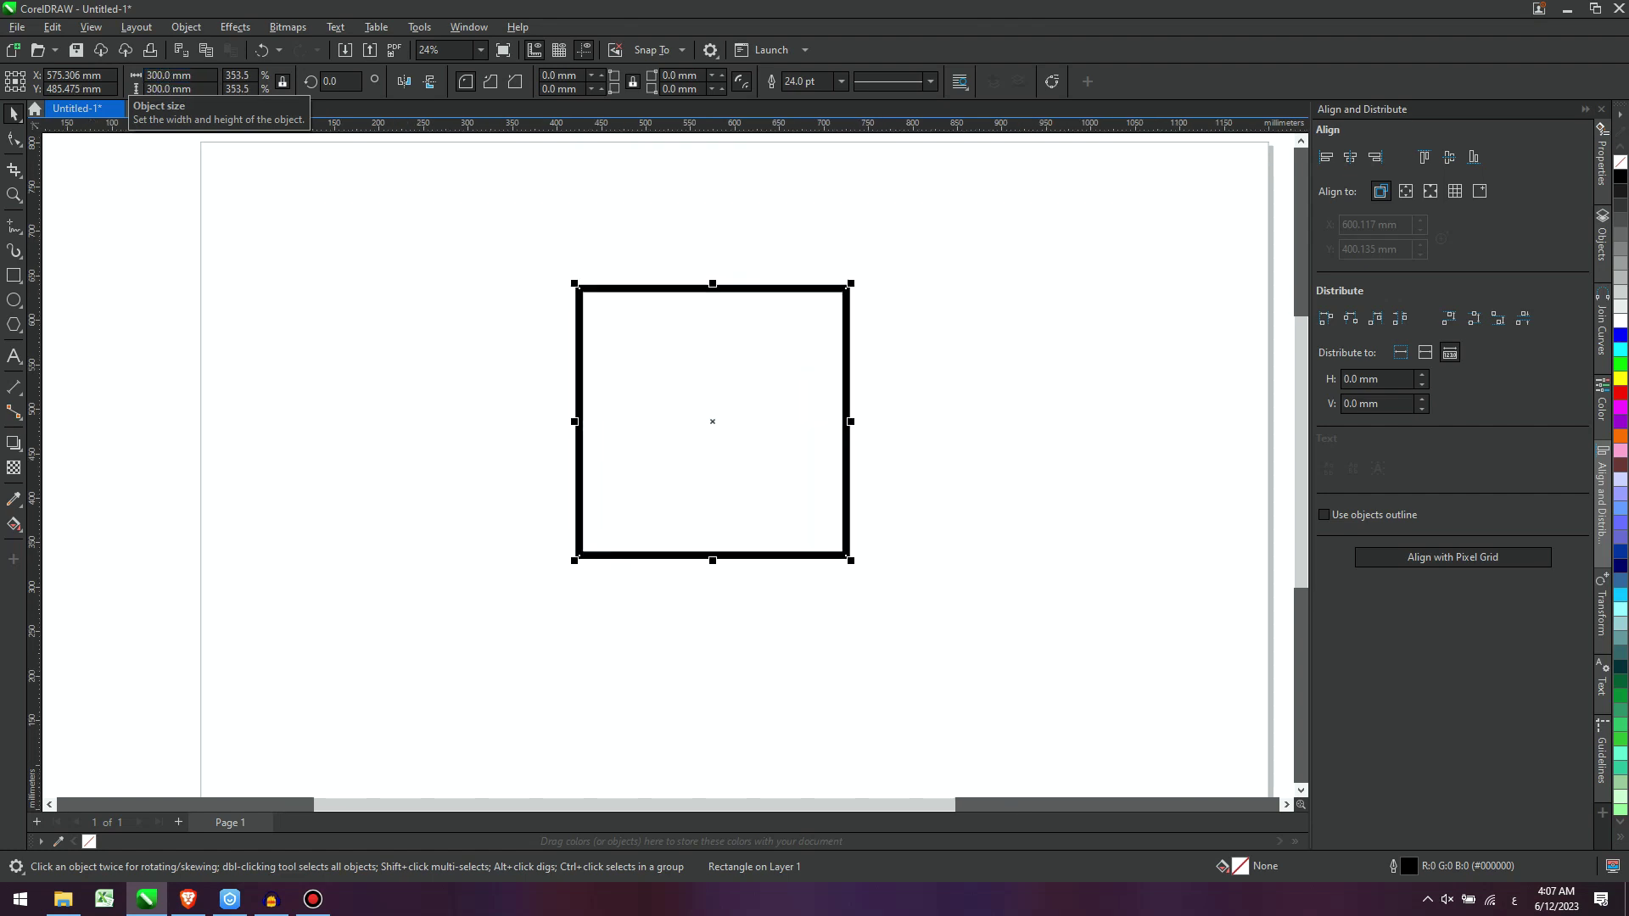
scroll(791, 514, up, 1)
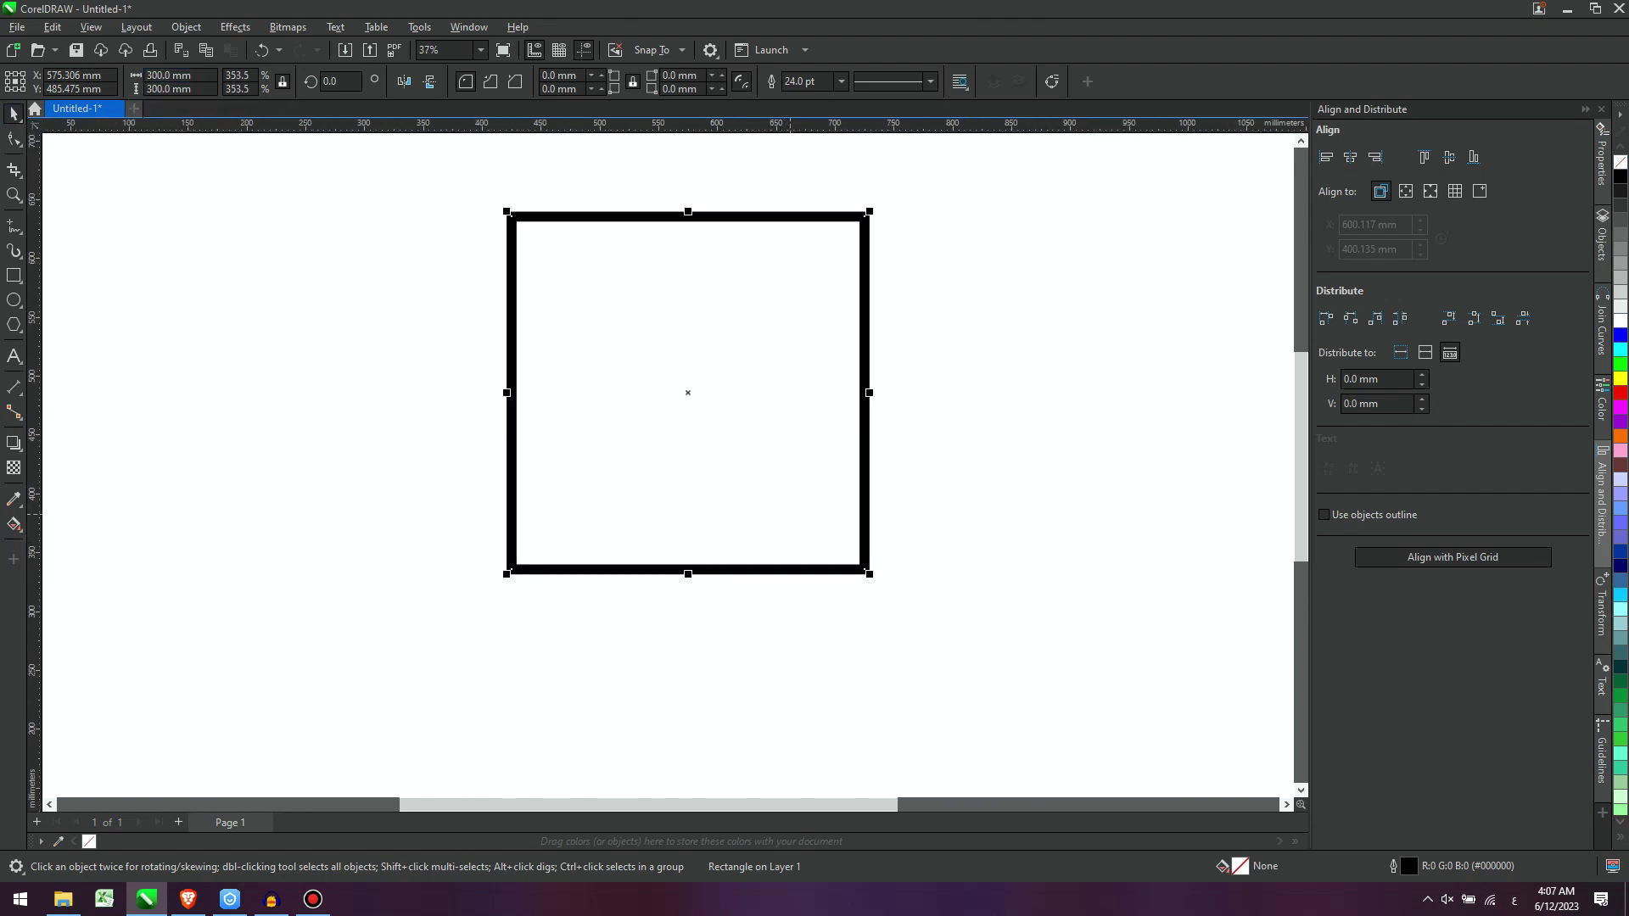
Step: Convert the square's outline to an object and move the resulting frame about 49 mm left and slightly down
key(ctrl+shift+q)
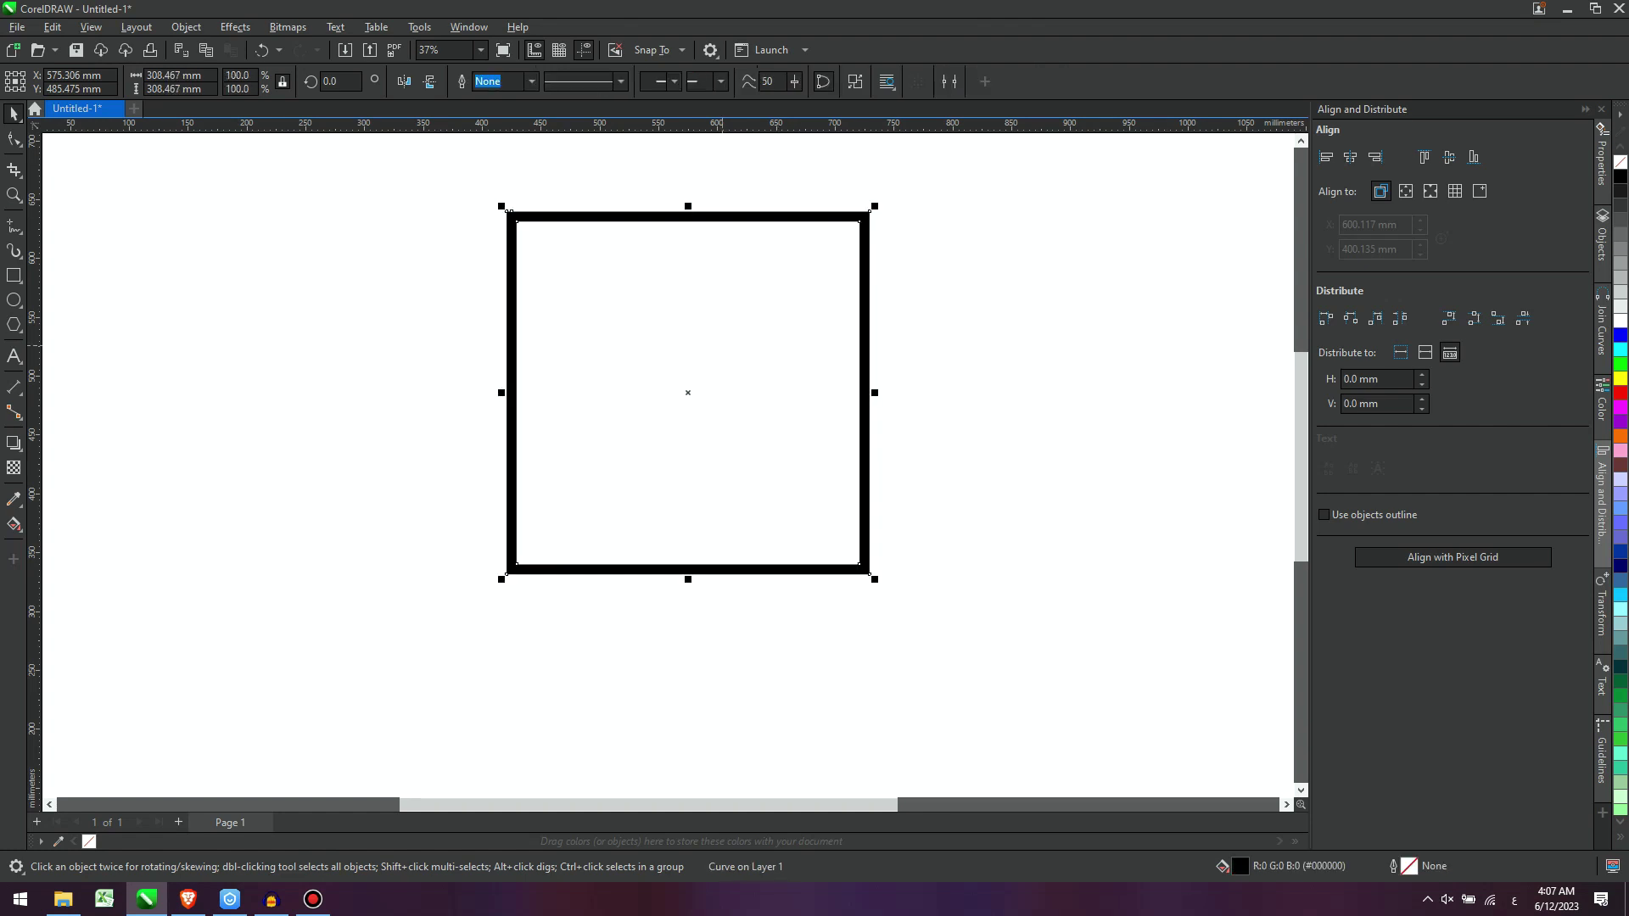
drag(689, 214, 632, 227)
scroll(645, 226, down, 1)
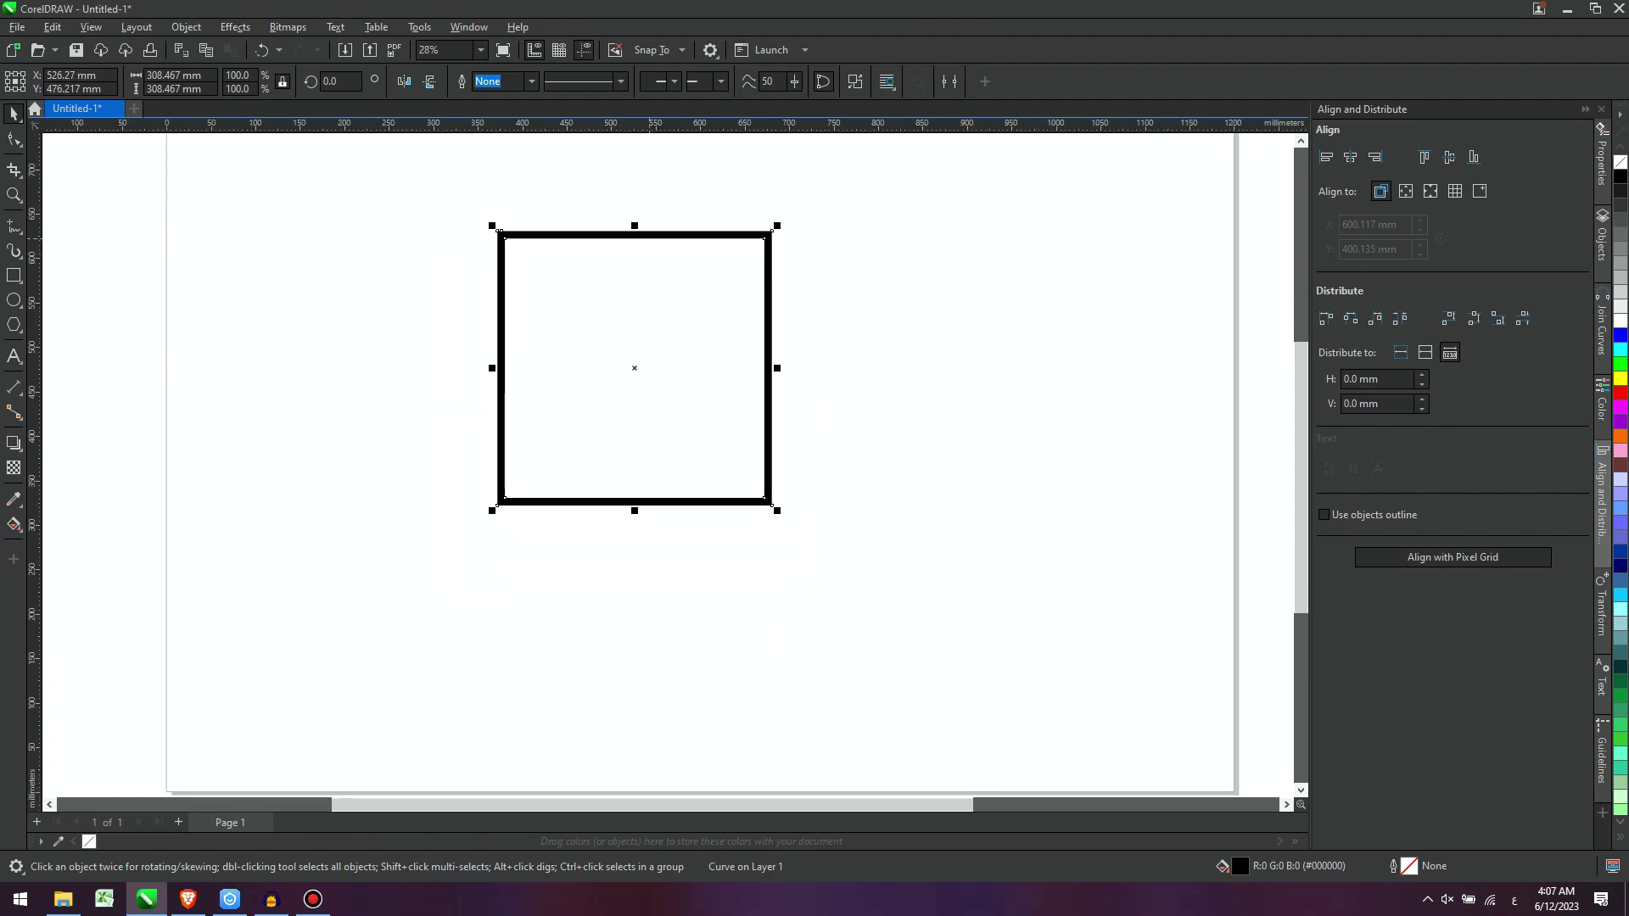
scroll(611, 416, up, 1)
Step: Try to place a copy of the square frame overlapping the original on its left side
click(13, 442)
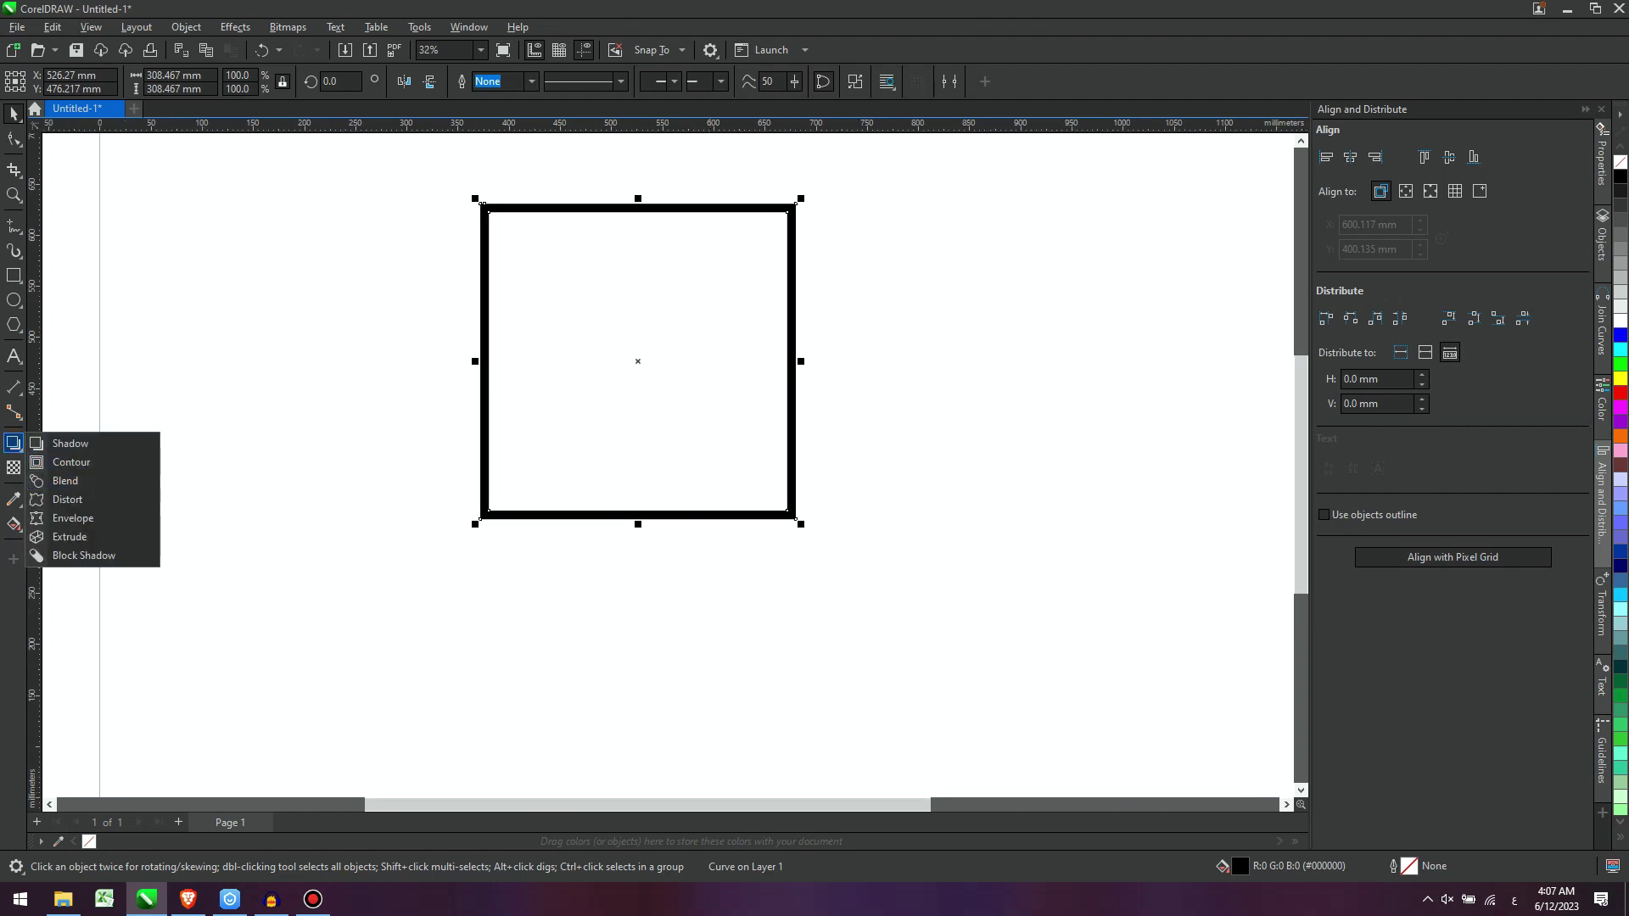
click(824, 273)
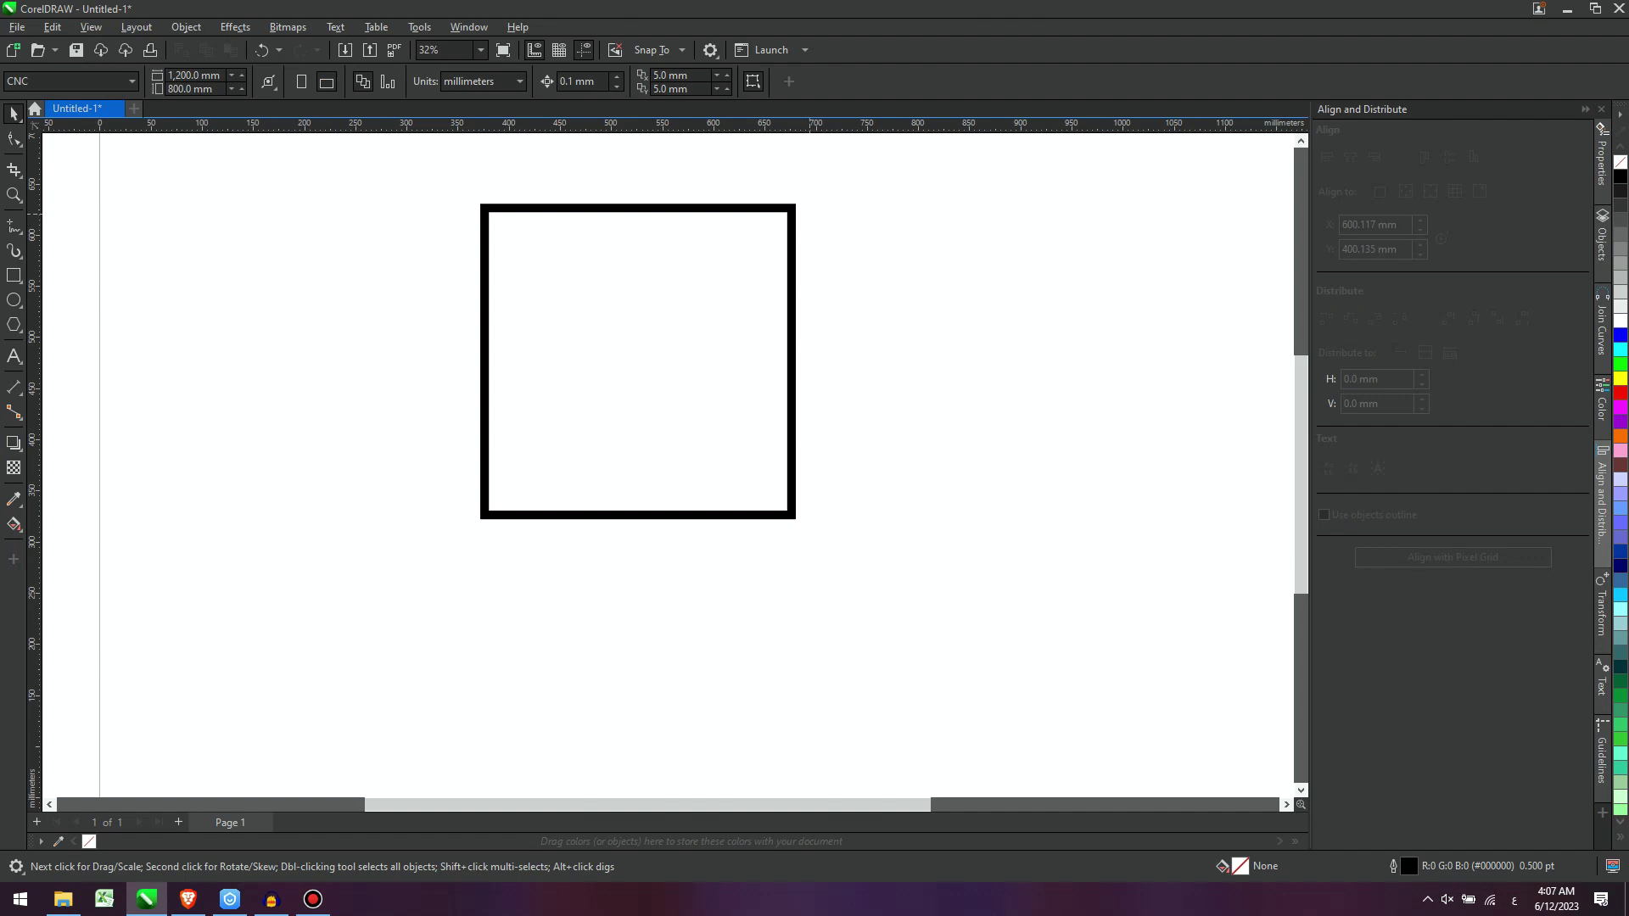
drag(400, 189, 975, 583)
drag(638, 361, 565, 360)
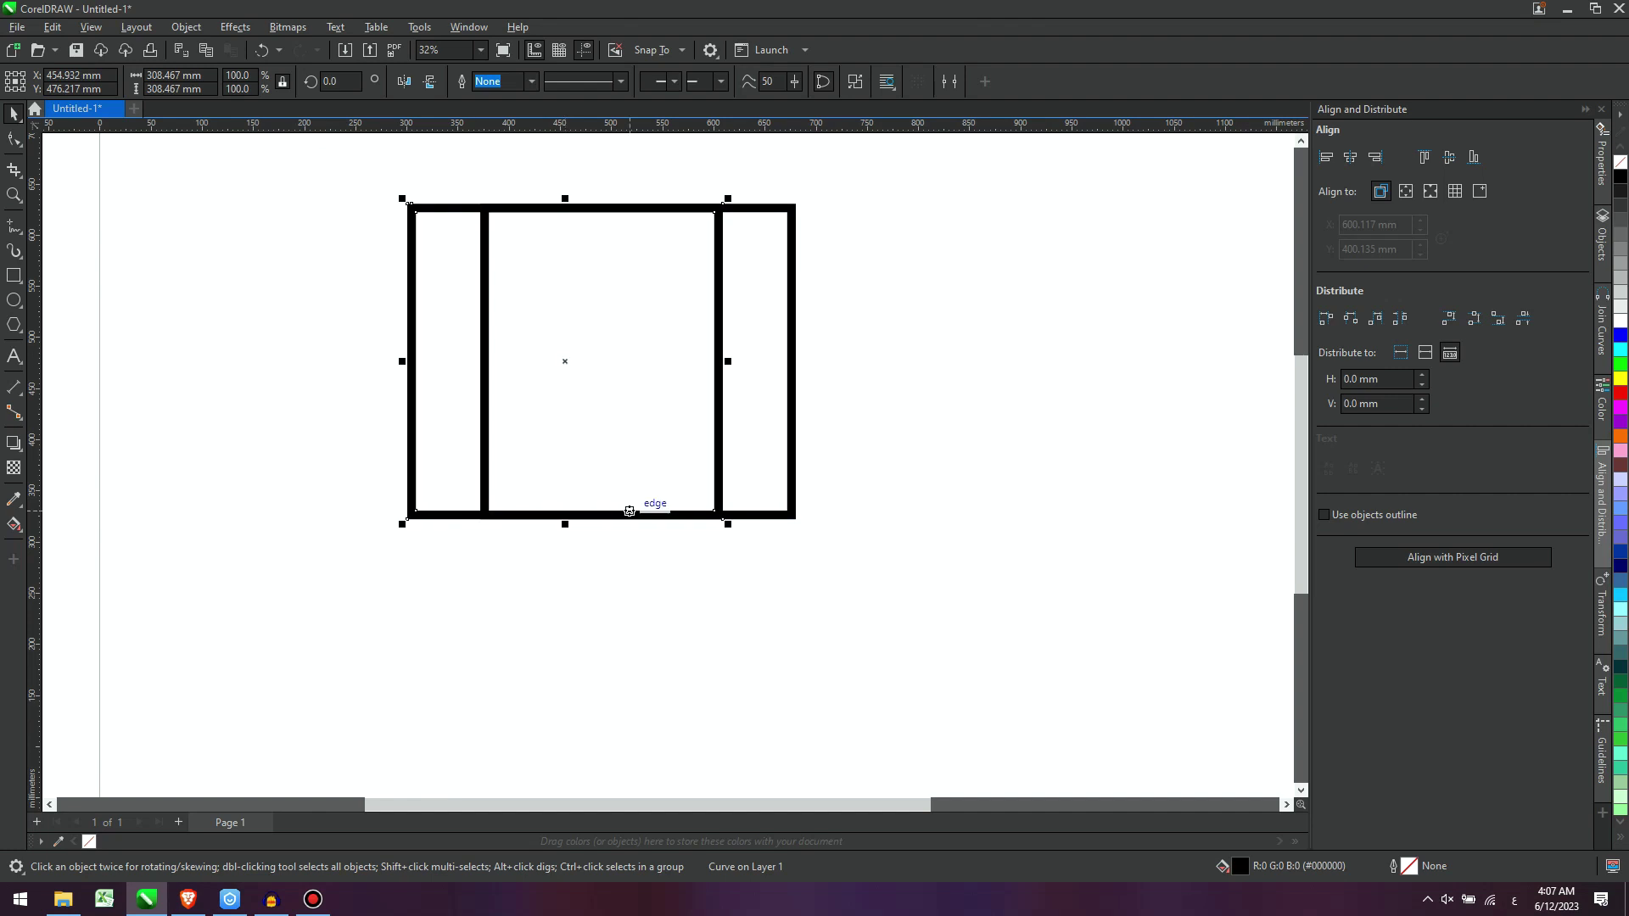
click(601, 300)
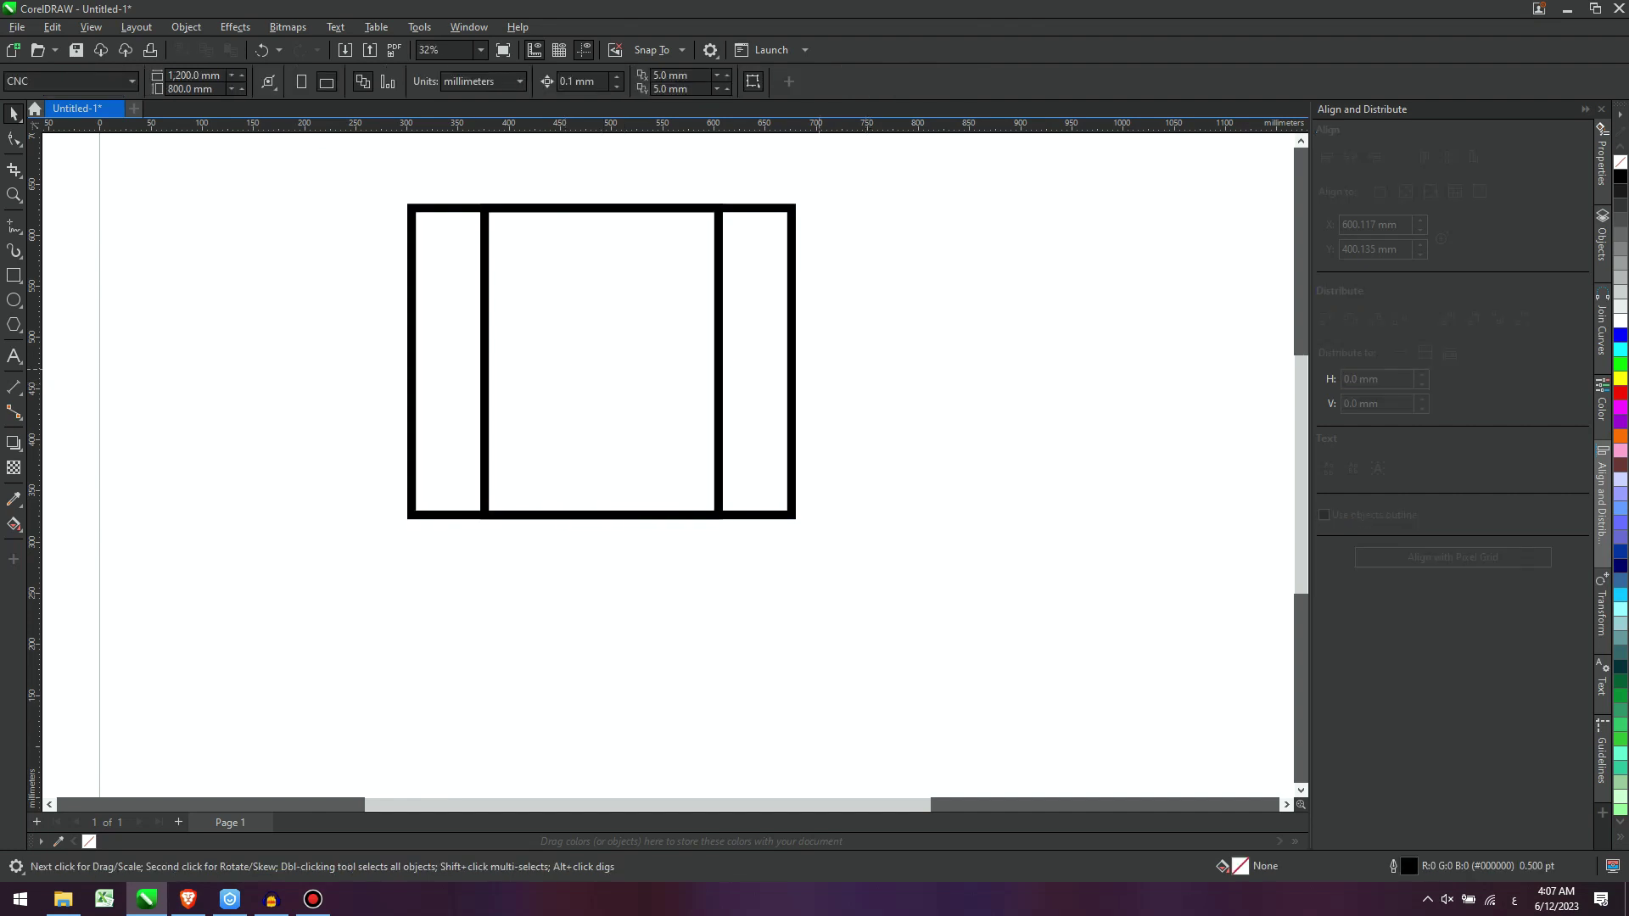
key(ctrl+z)
Step: Duplicate the square frame and place the copy about 45 mm to the left of the original at the same height
drag(665, 299, 487, 310)
click(486, 311)
key(Escape)
click(484, 318)
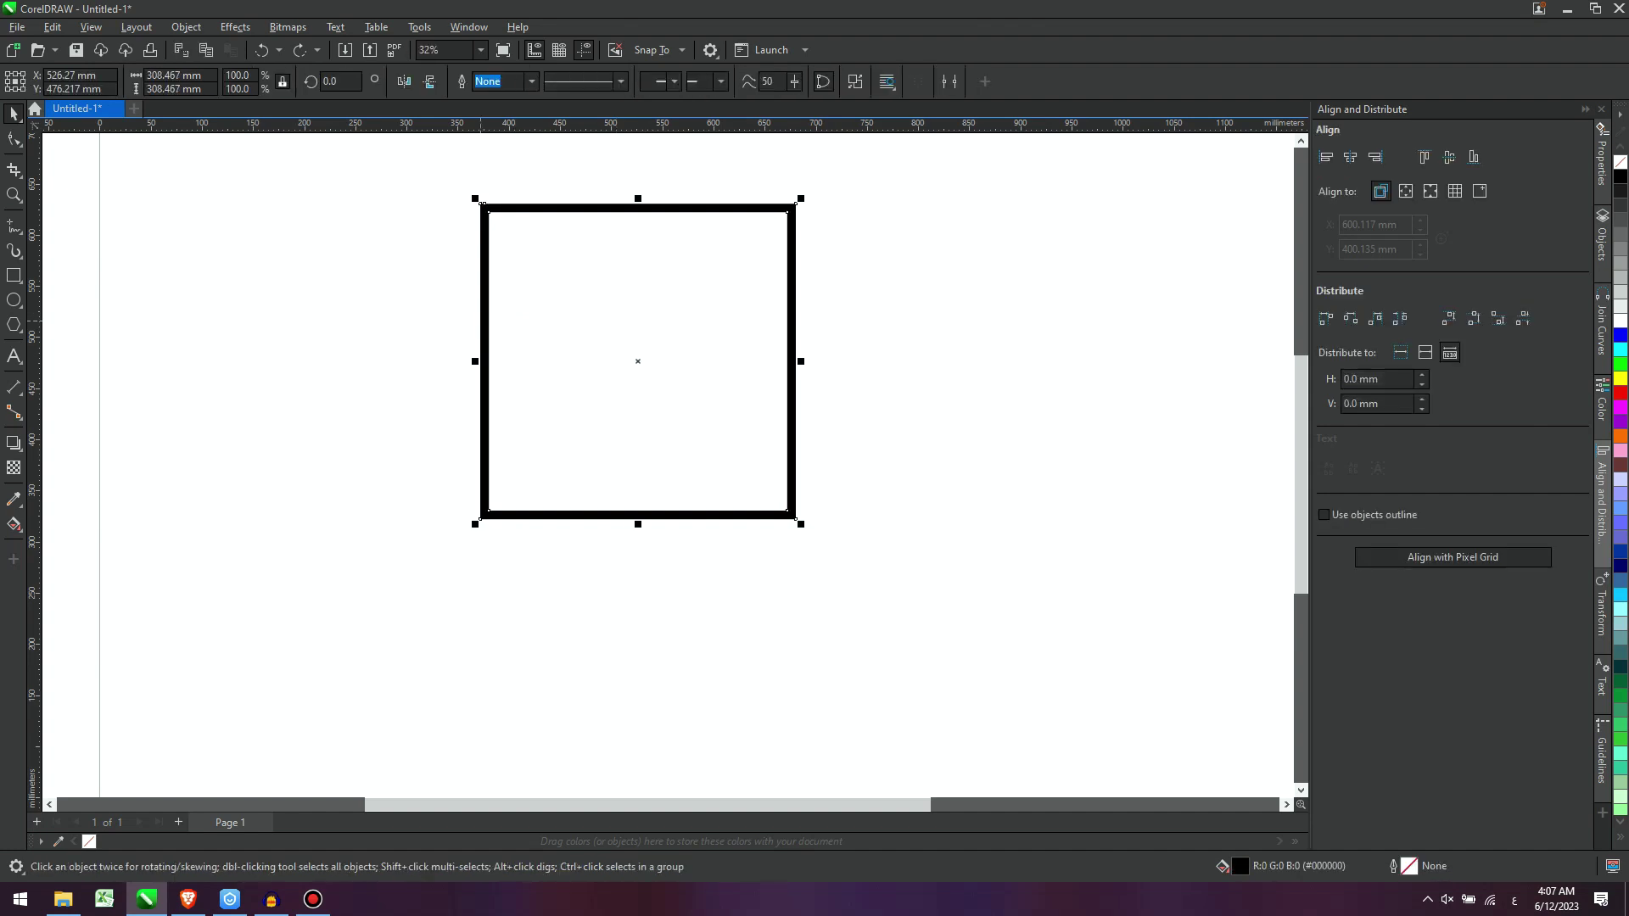
drag(636, 362, 409, 361)
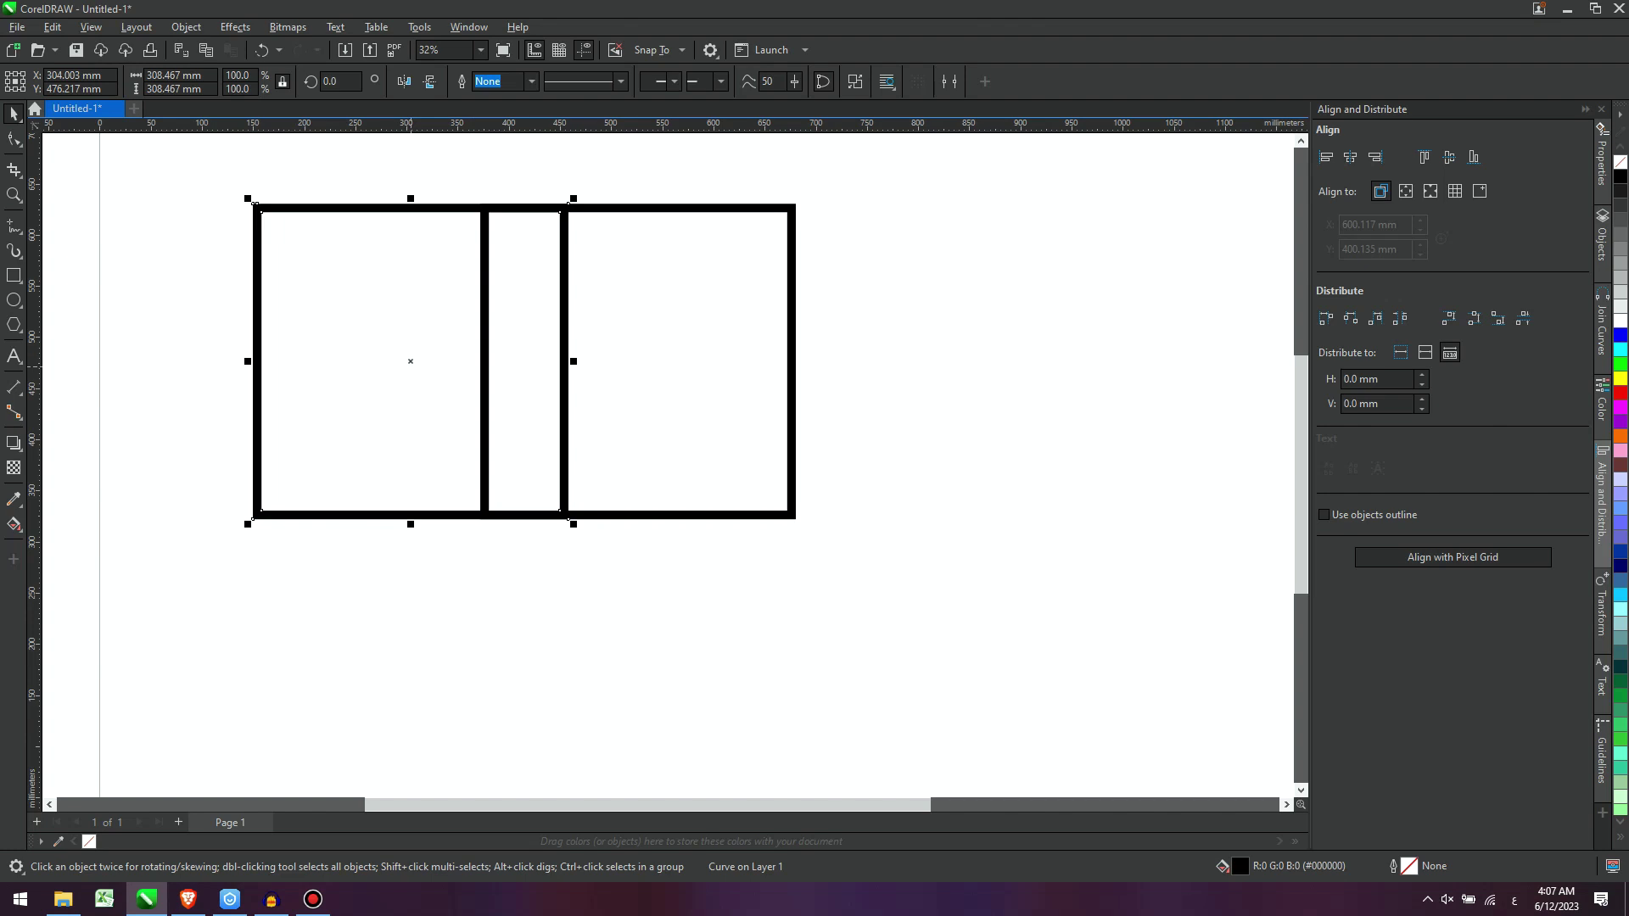
scroll(451, 360, down, 1)
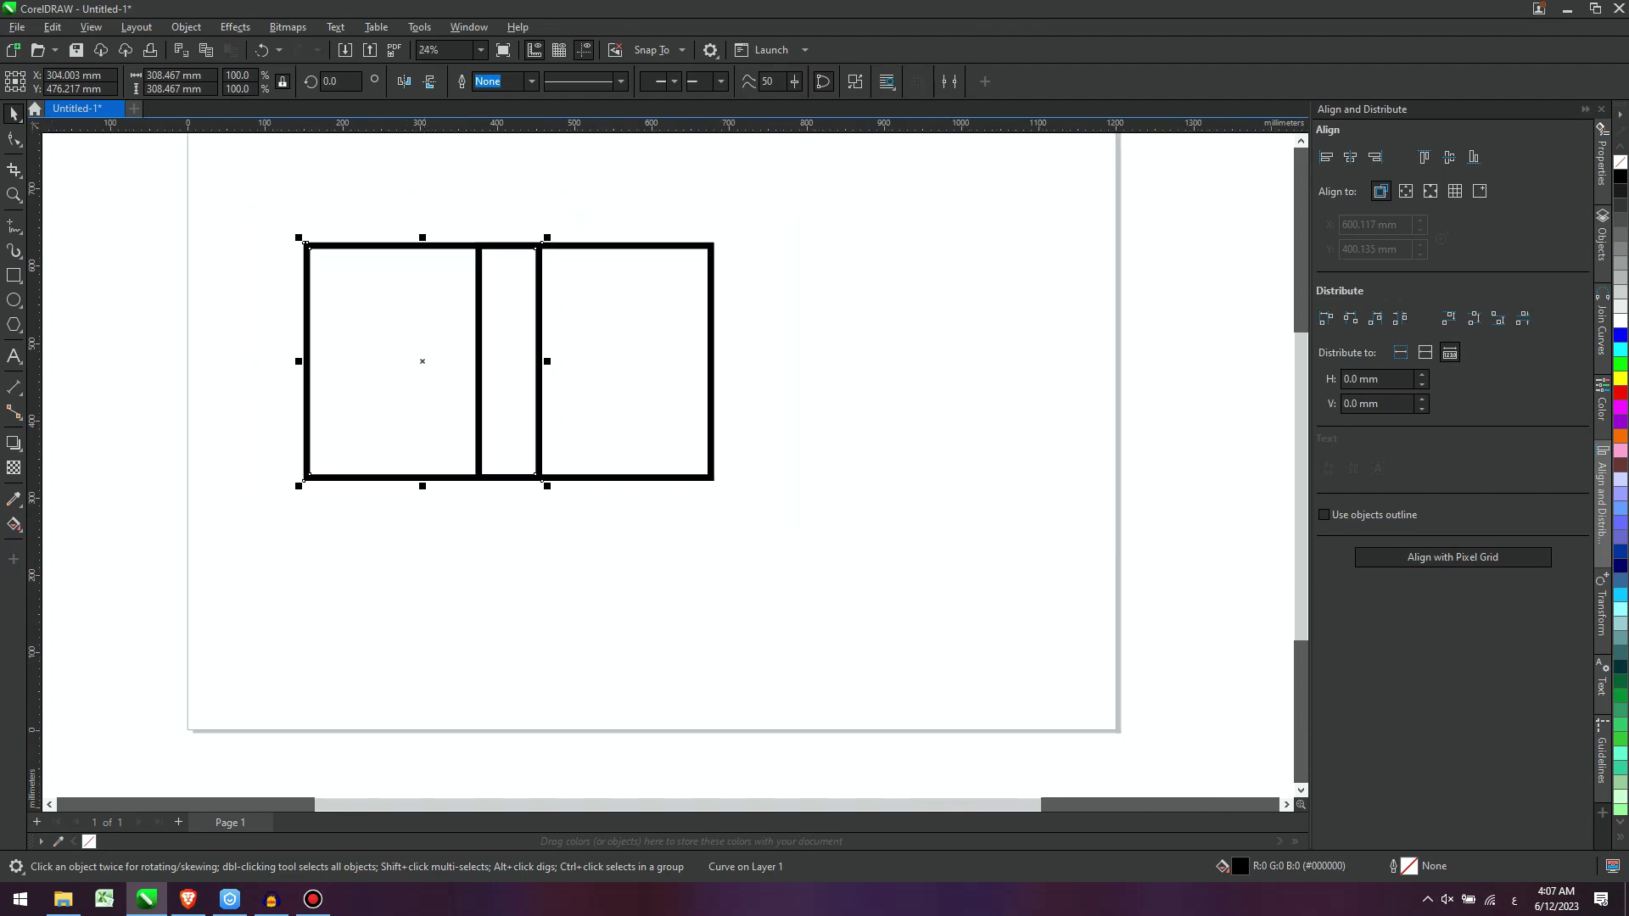
drag(423, 362, 561, 361)
scroll(702, 416, up, 2)
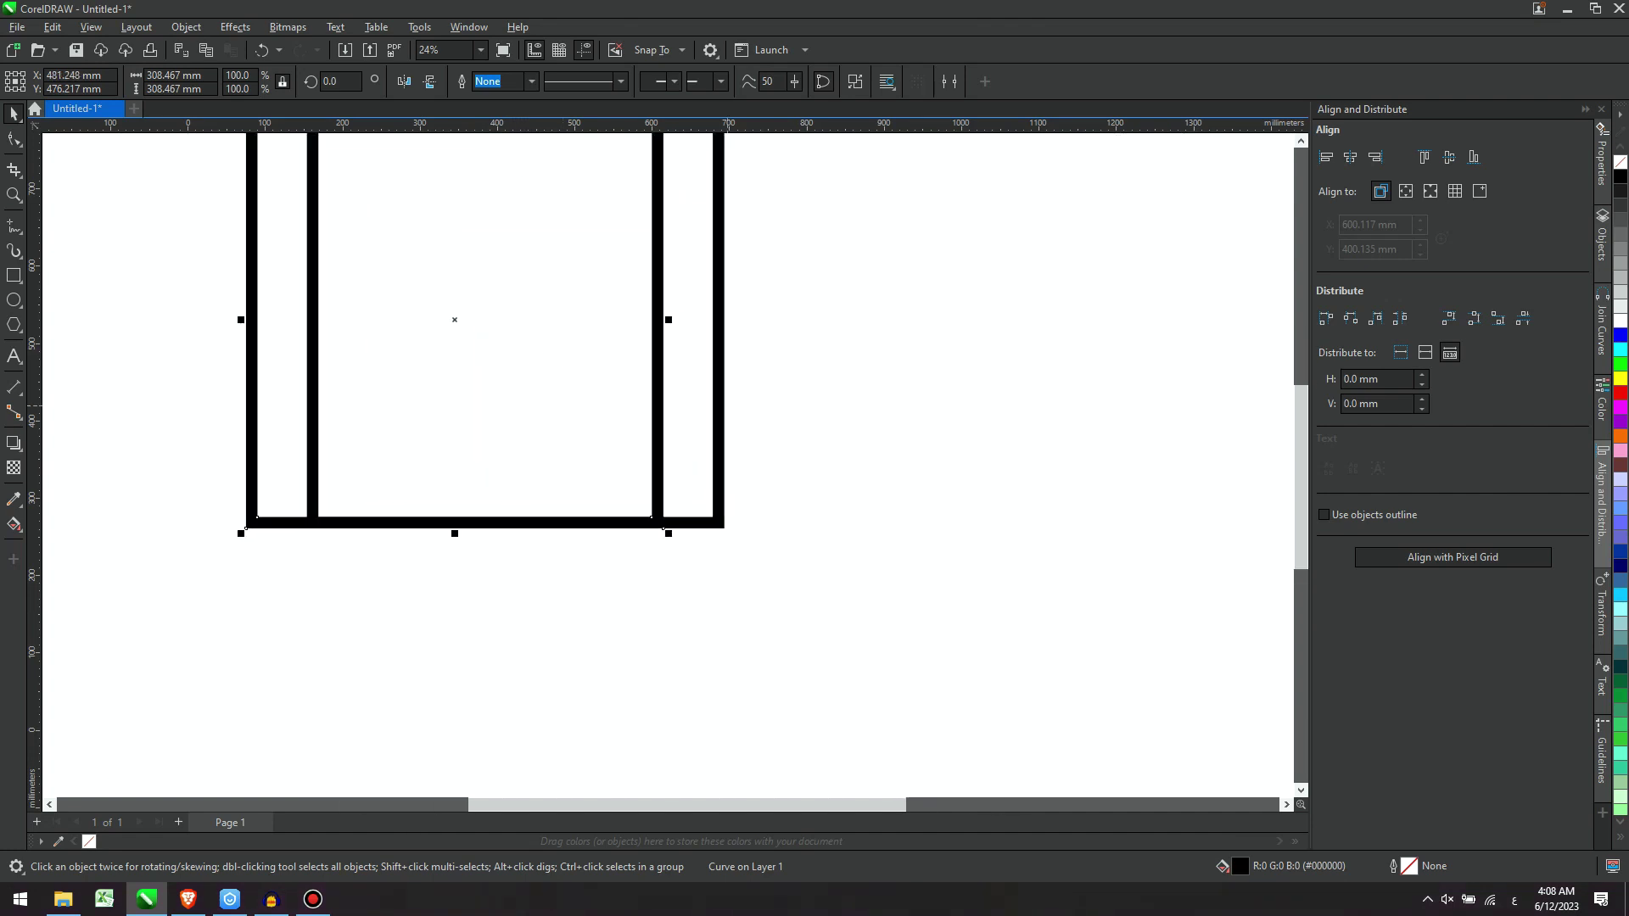
Step: Rotate the copied square frame counterclockwise by about 16.6 degrees
click(455, 320)
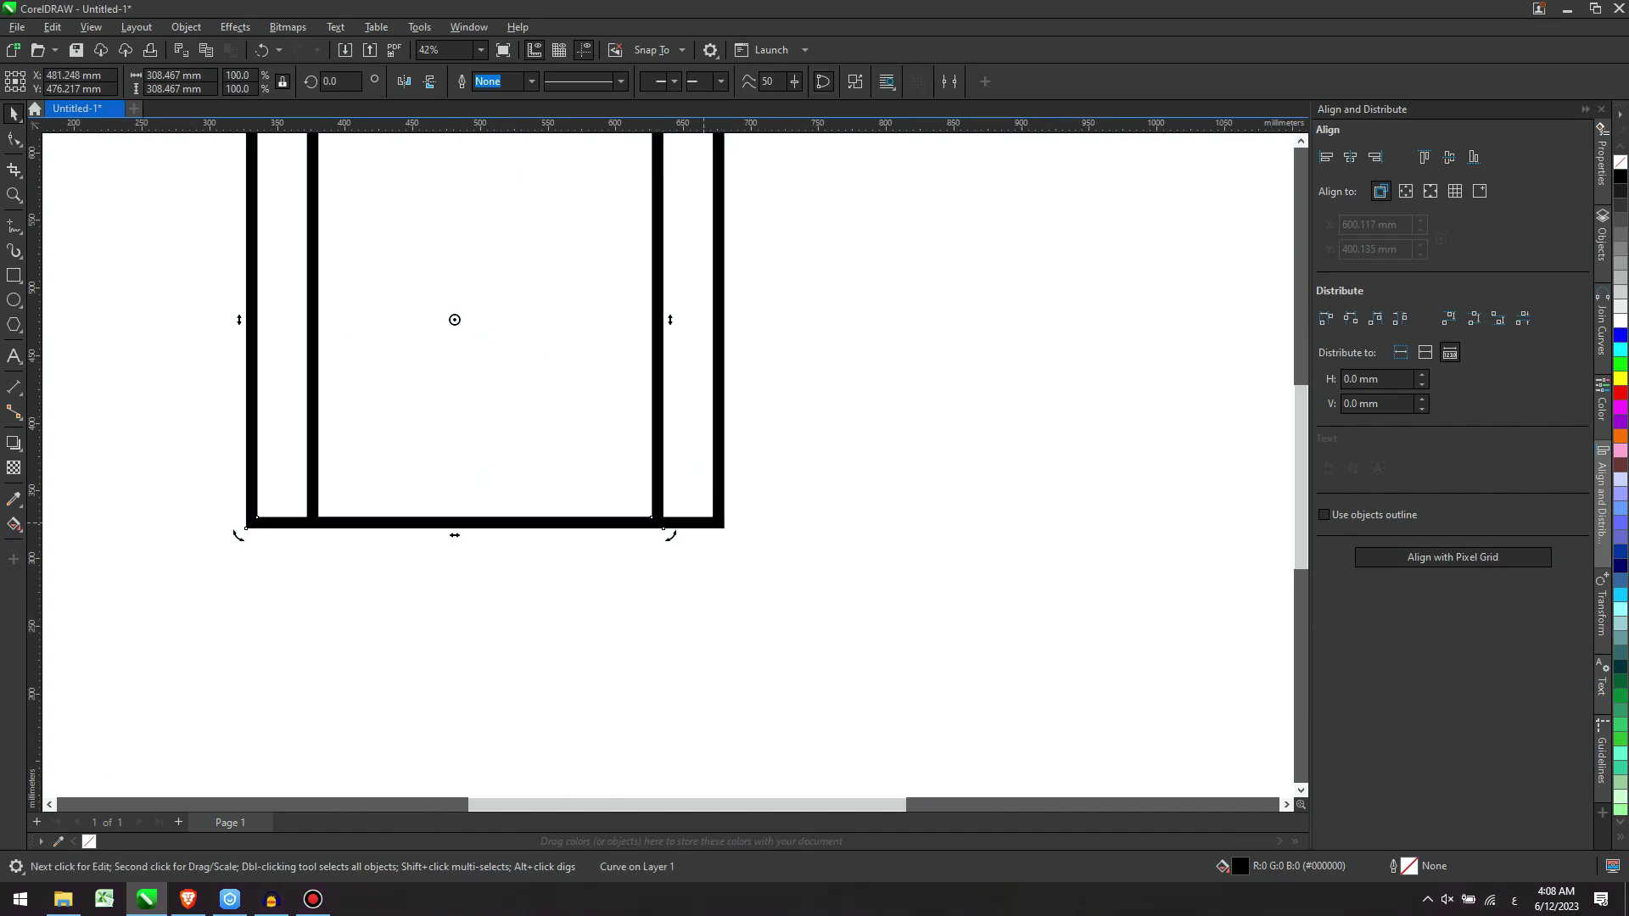
drag(728, 533, 718, 464)
scroll(717, 463, down, 2)
key(Escape)
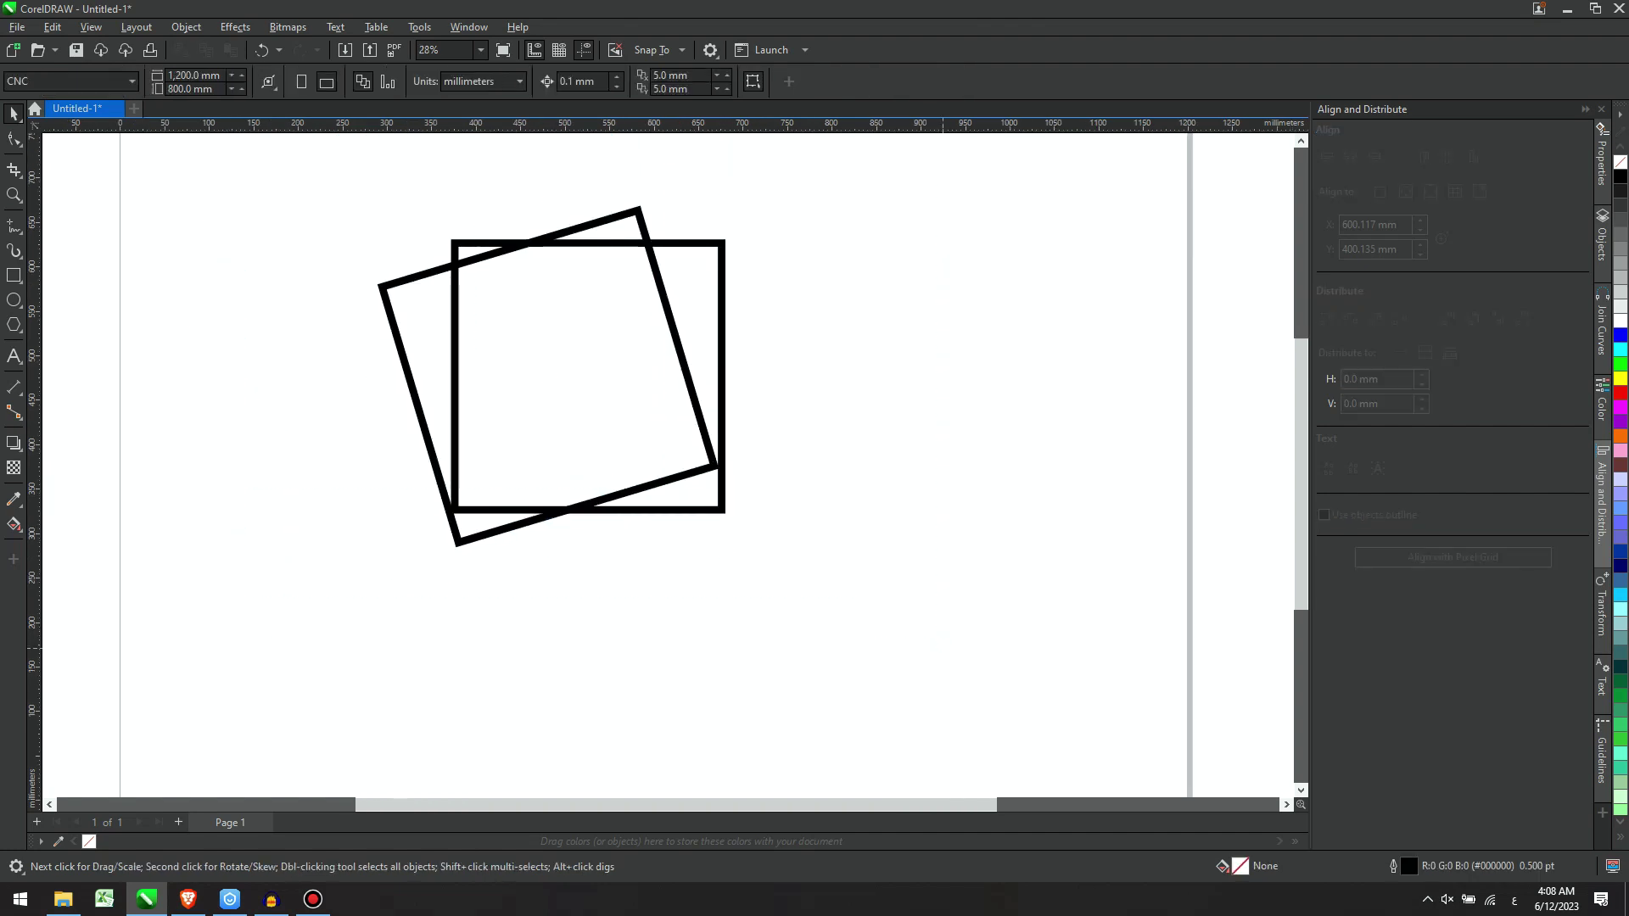
Step: Align the centers of both square frames on the same vertical axis
key(ctrl+a)
key(c)
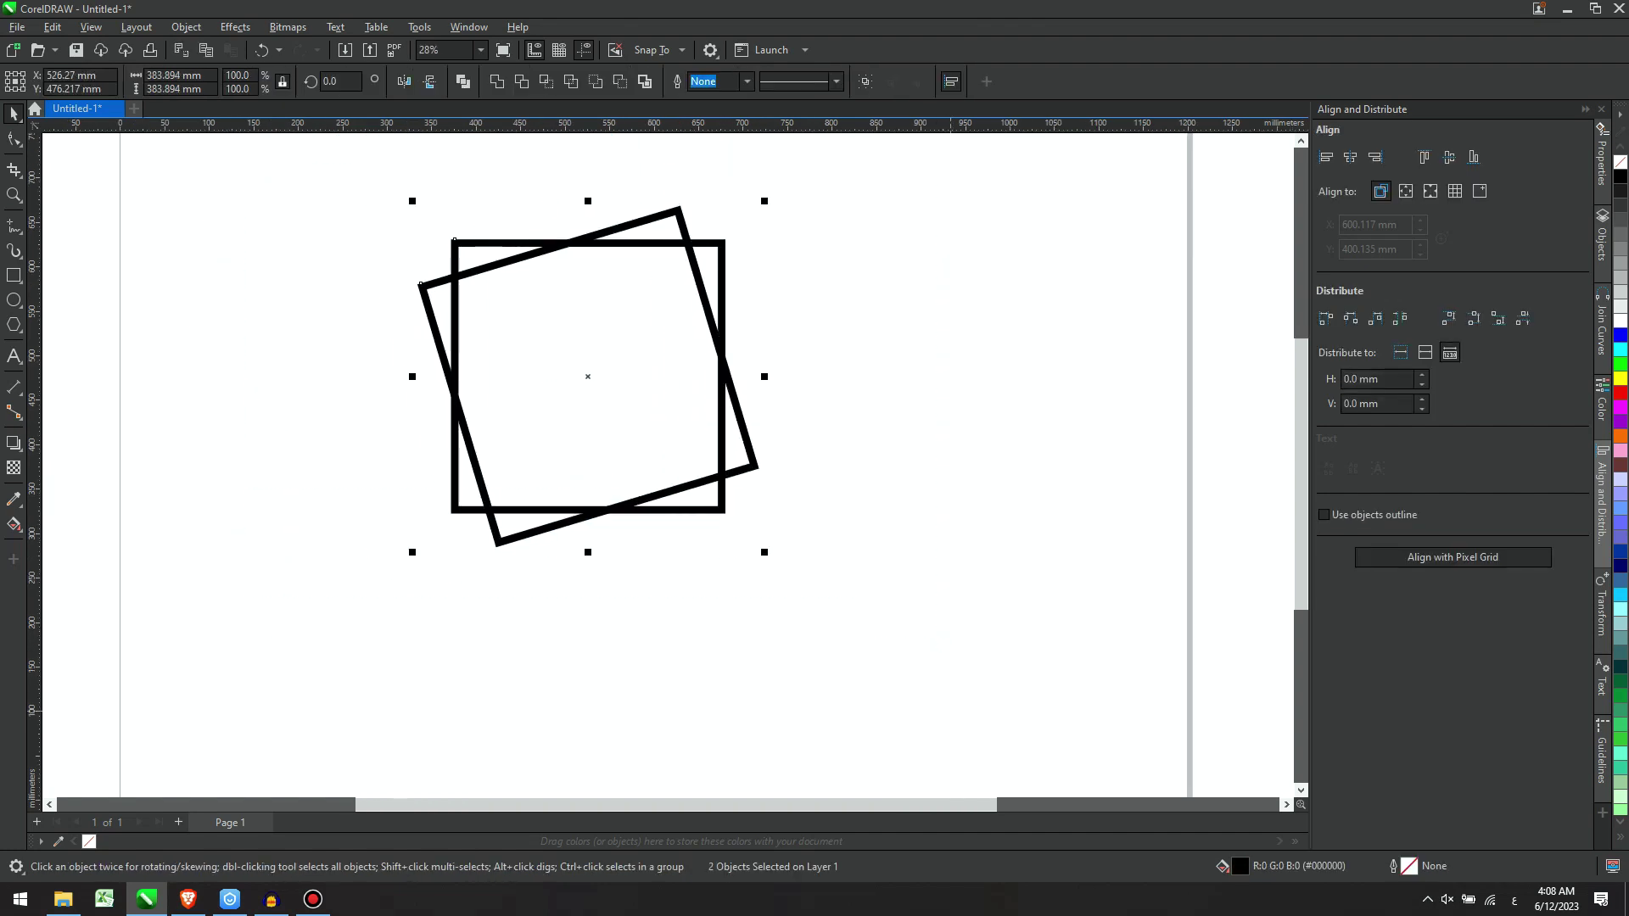
scroll(696, 399, up, 1)
scroll(711, 209, up, 1)
Step: Reduce the tilted frame's rotation angle to about 11.8 degrees
key(Escape)
click(762, 597)
key(Escape)
click(765, 597)
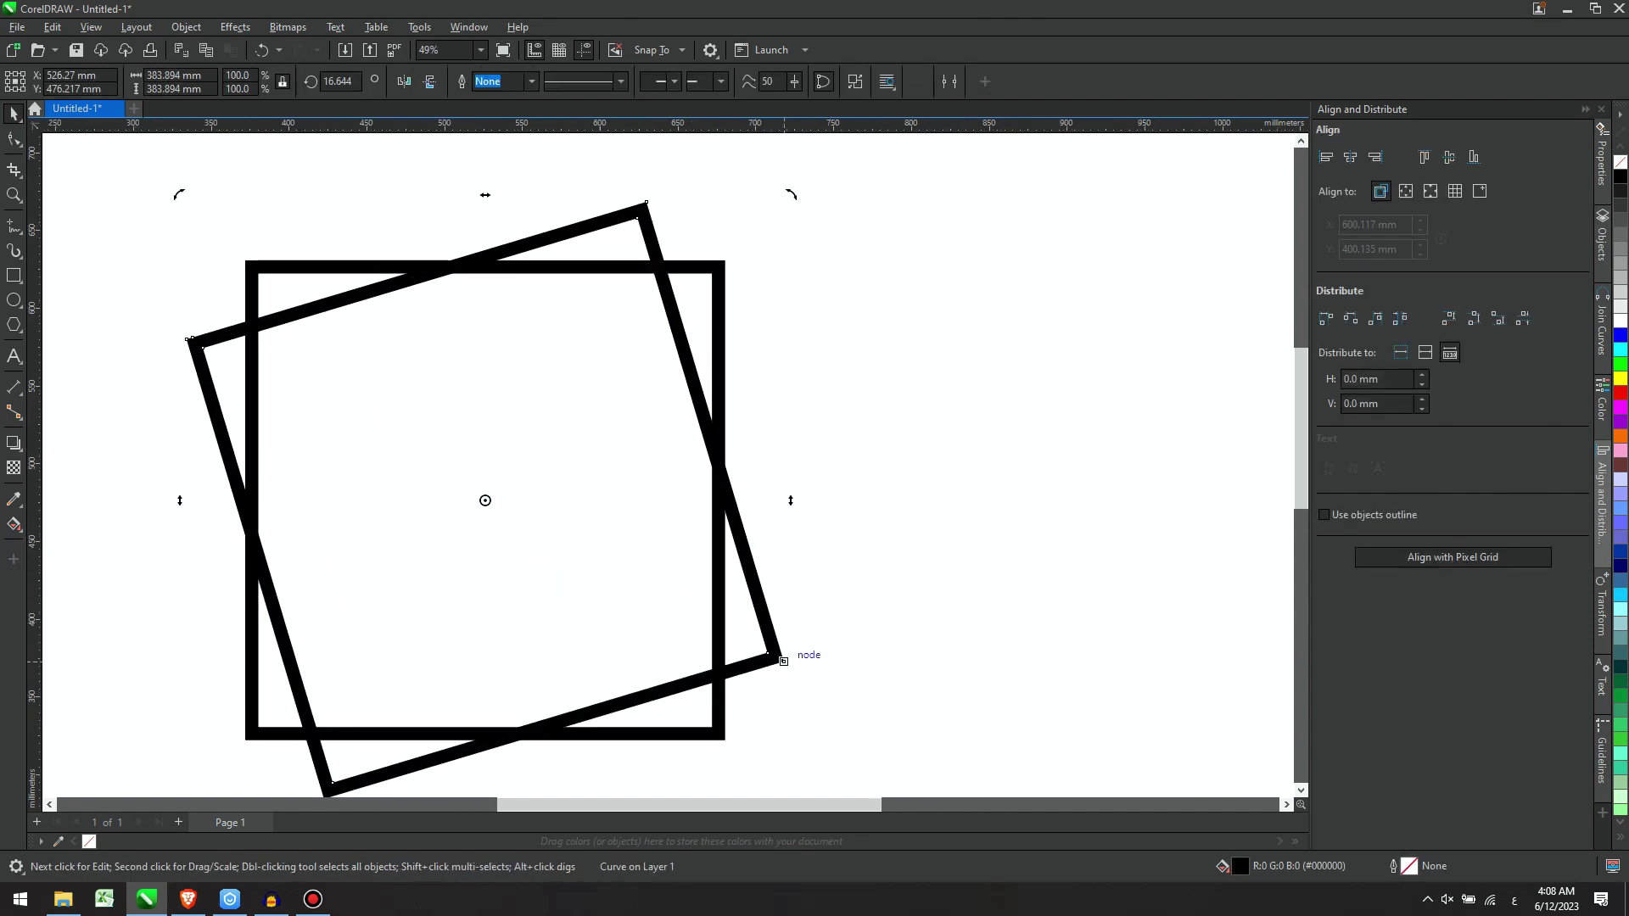
click(798, 197)
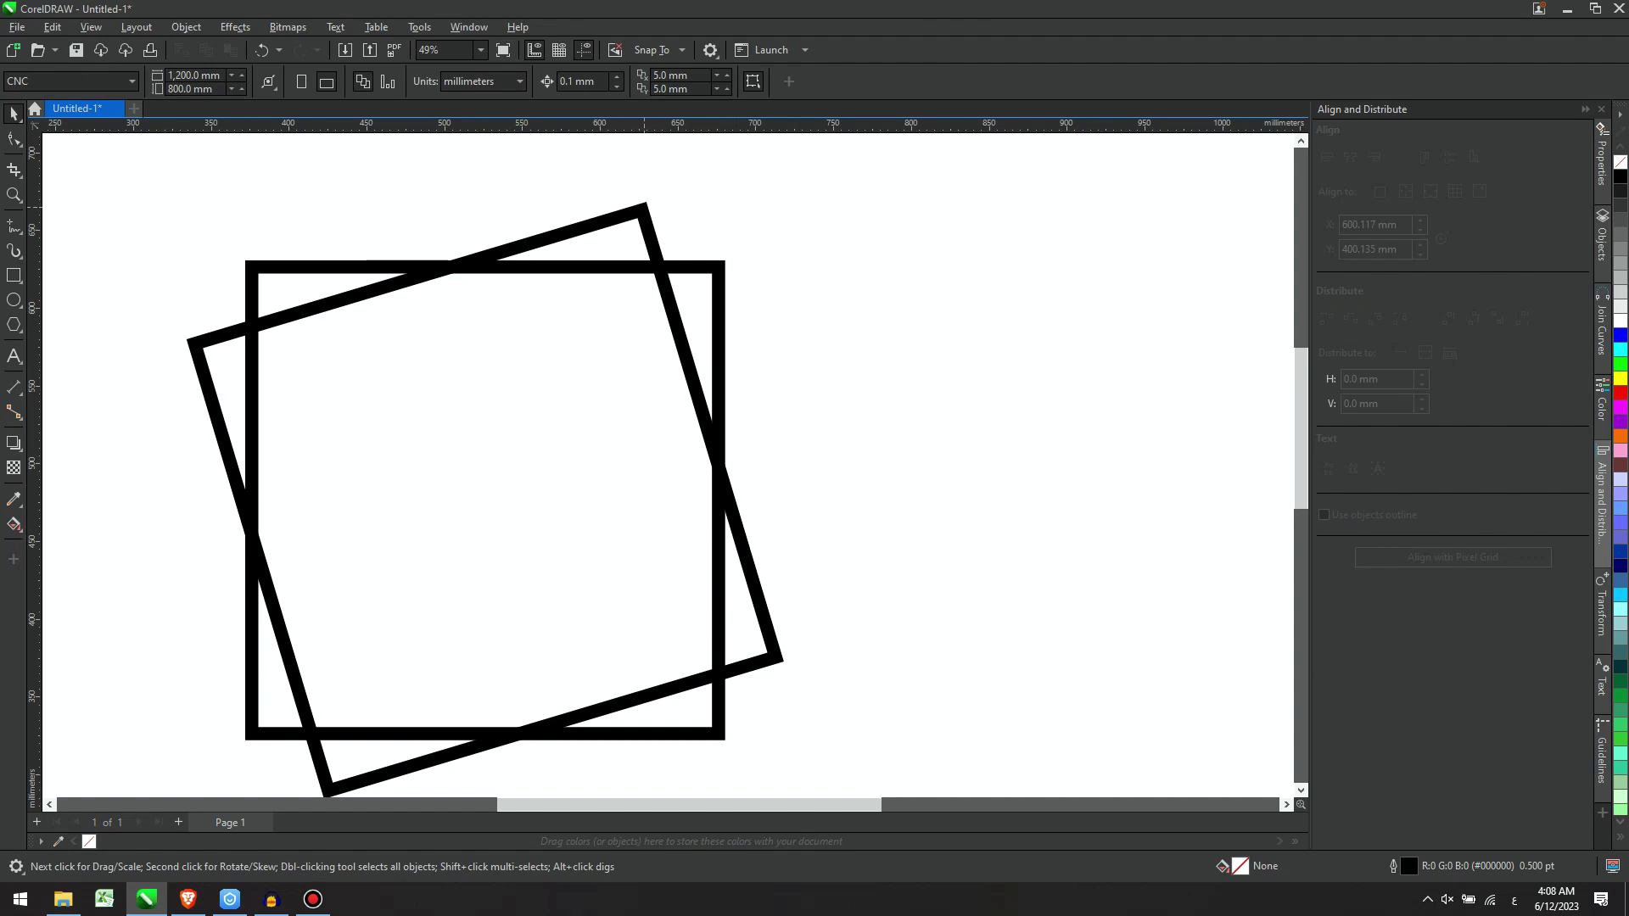
drag(645, 207, 649, 212)
key(ctrl+z)
click(649, 211)
drag(791, 195, 812, 225)
scroll(849, 351, down, 2)
scroll(798, 424, up, 1)
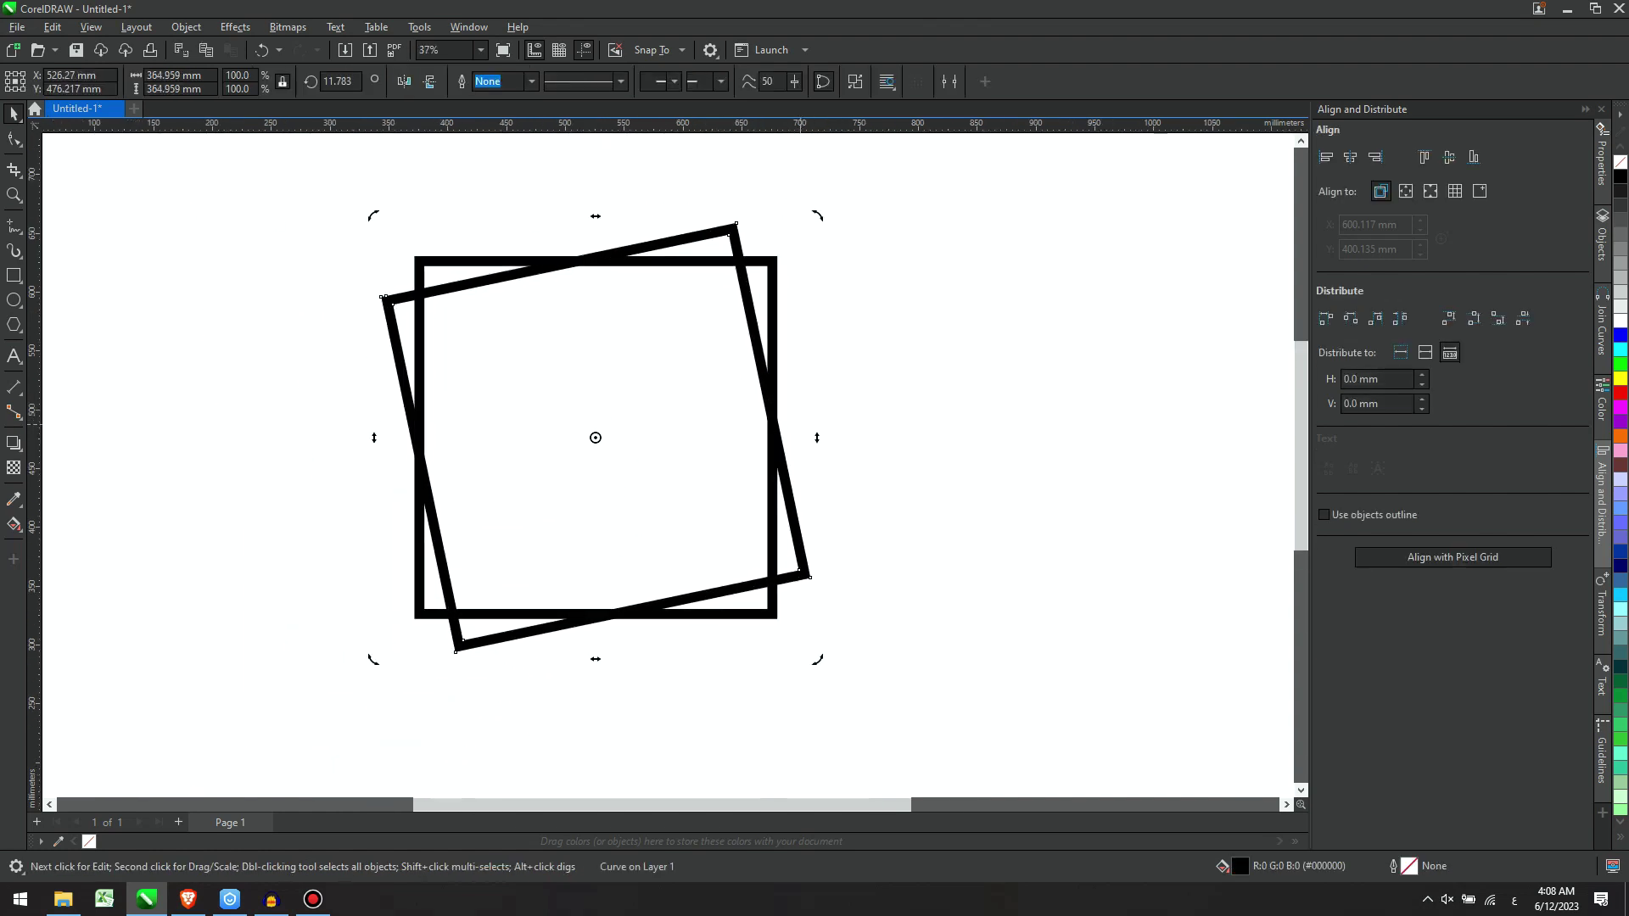
Step: Combine the two overlapping square frames into one curve and move it to the page's upper-left area
scroll(869, 526, down, 3)
drag(920, 647, 568, 331)
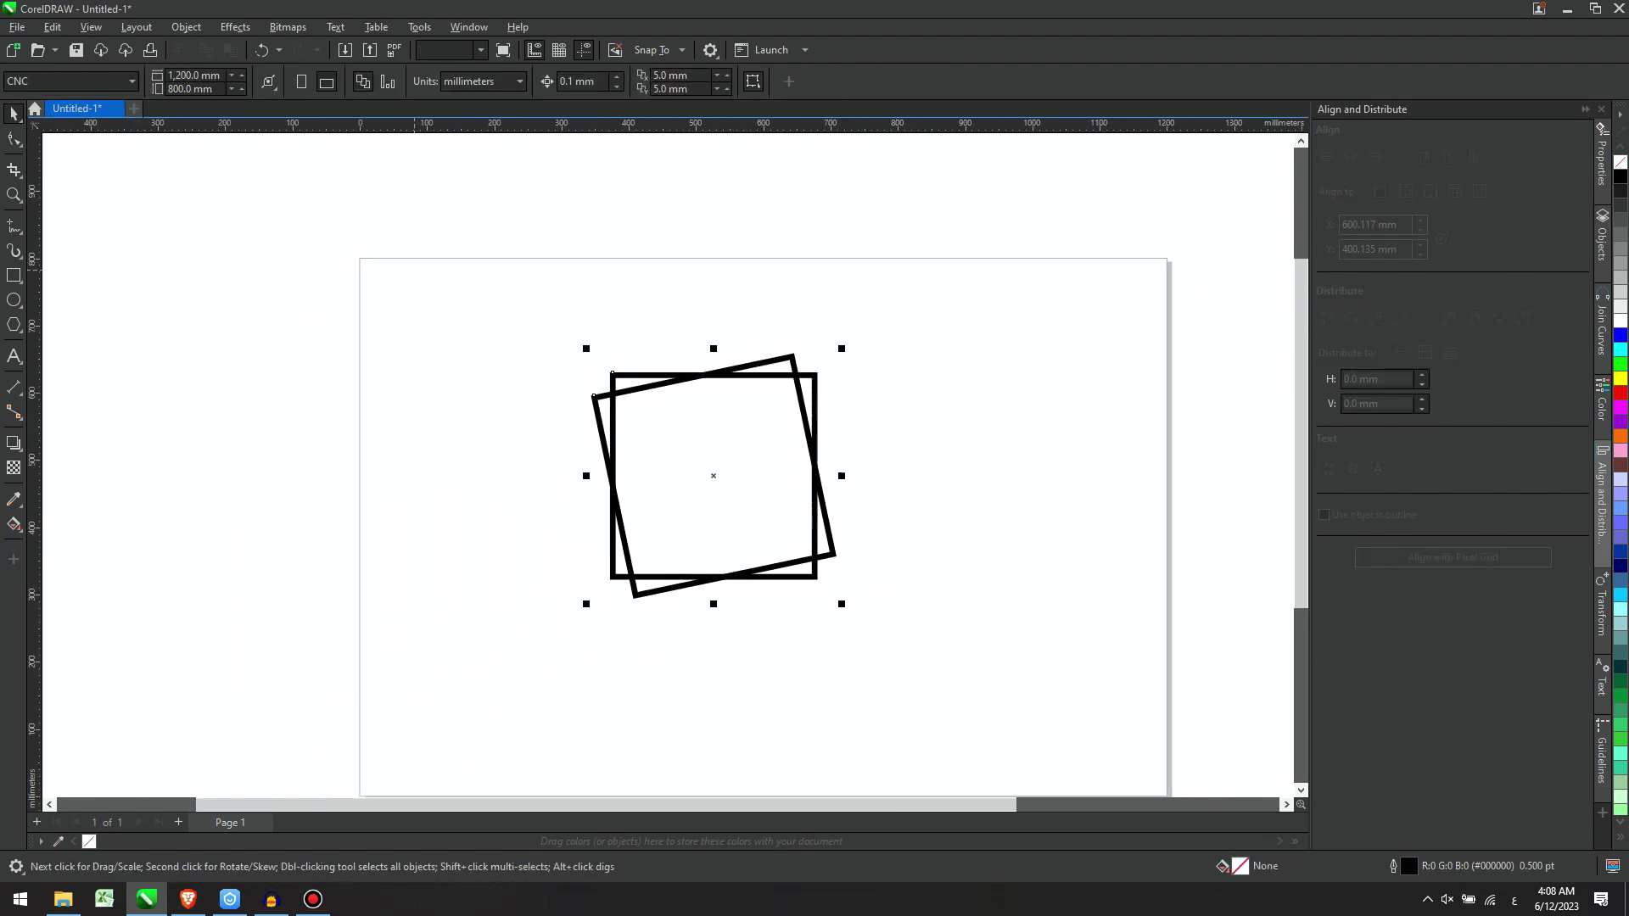
key(ctrl+l)
scroll(744, 382, up, 1)
drag(714, 363, 436, 288)
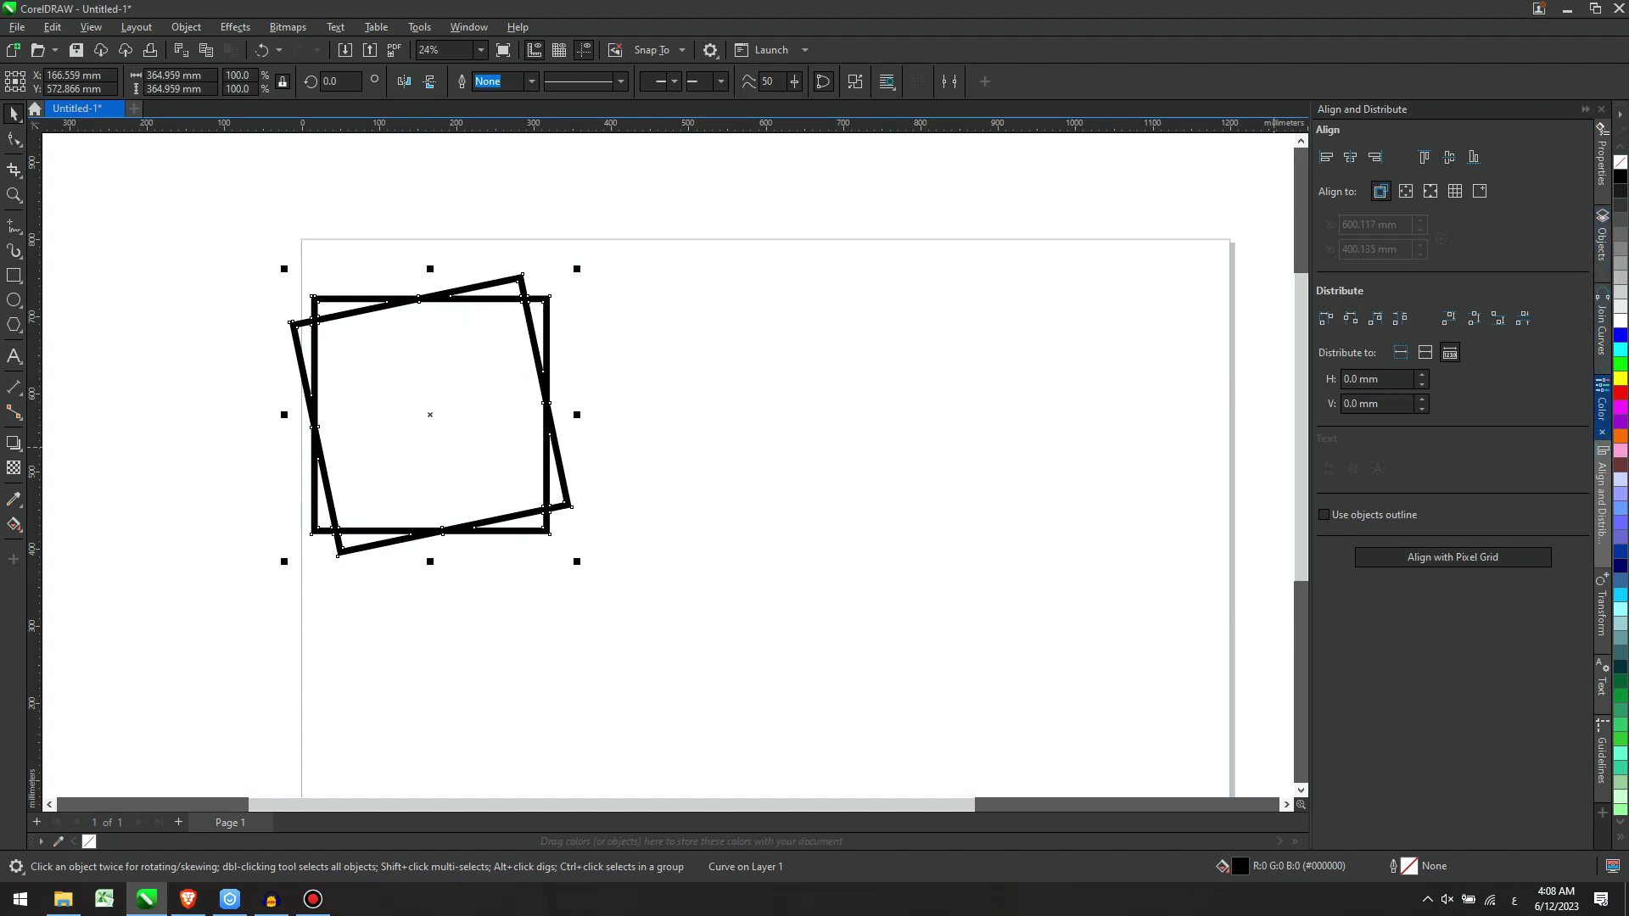
Step: Fill the combined frame with yellow C0 M23 Y98 K0
click(1602, 408)
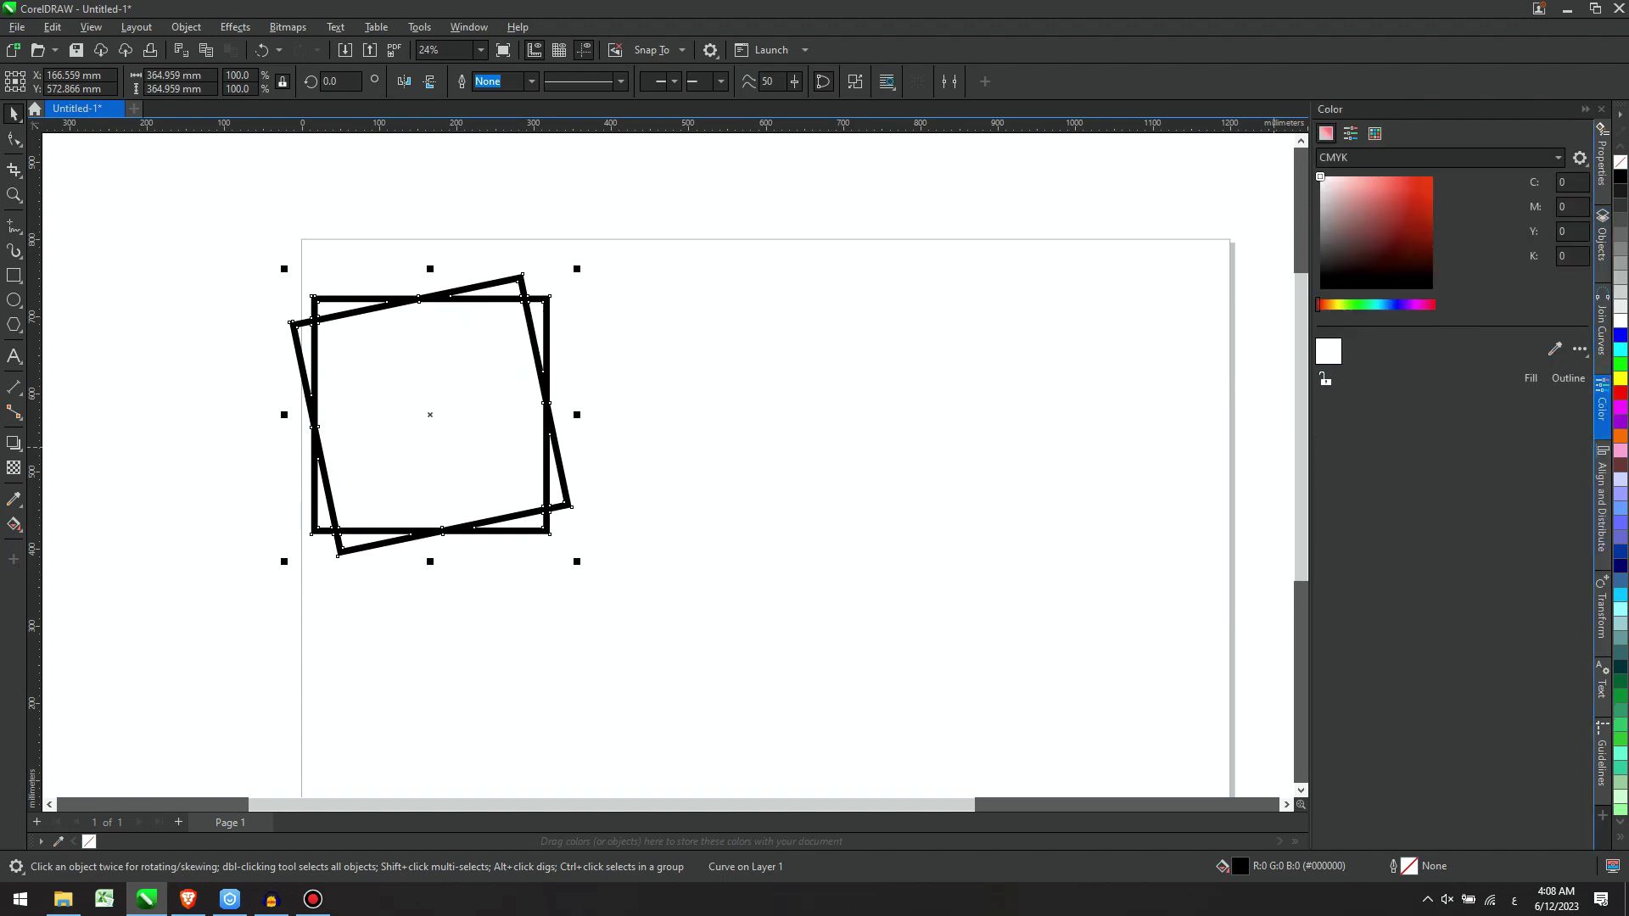
click(1333, 305)
drag(1372, 241, 1435, 175)
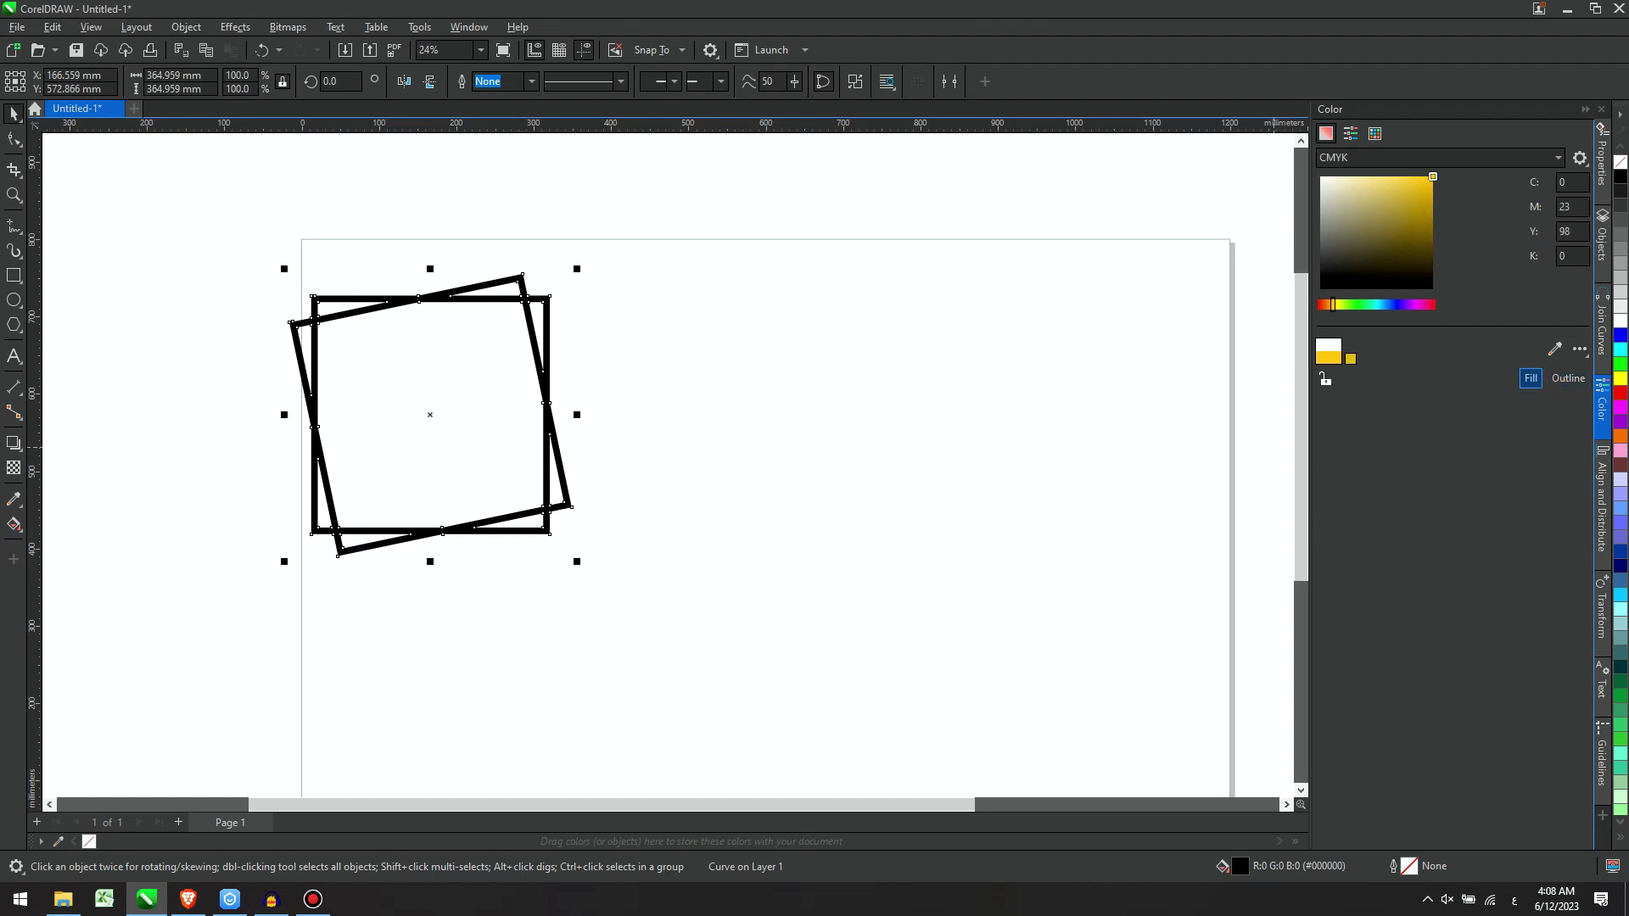
click(1530, 378)
Step: Apply a near-black outline color of C95 M95 Y45 K95 to the combined frame
scroll(547, 331, up, 2)
drag(1358, 223, 1320, 289)
click(1568, 378)
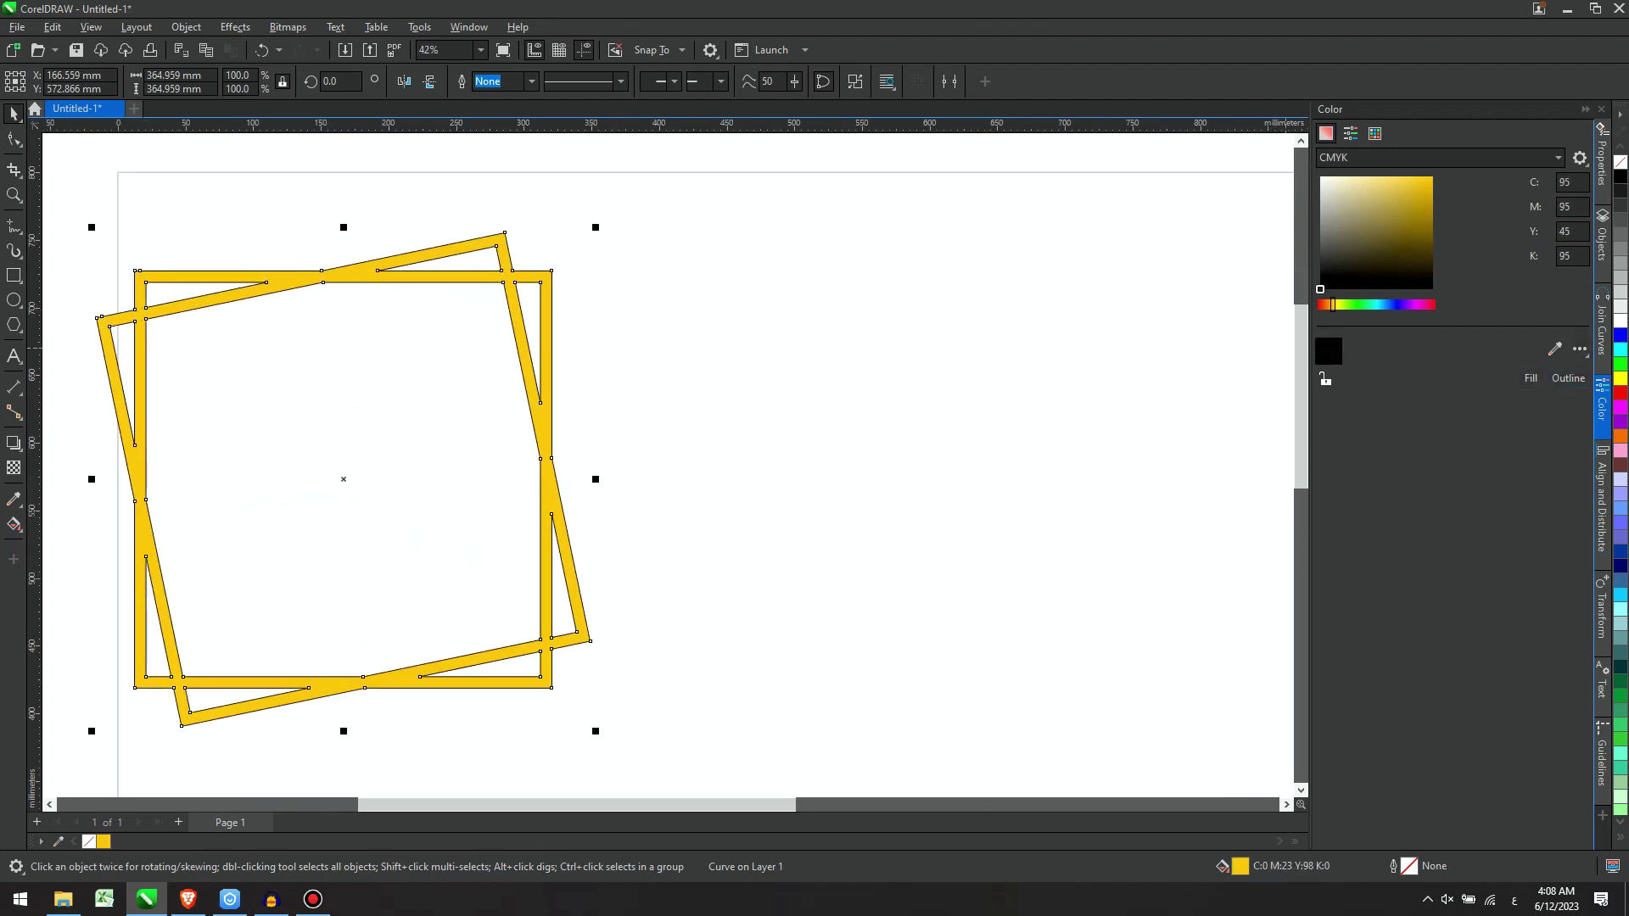
click(418, 307)
scroll(418, 307, down, 1)
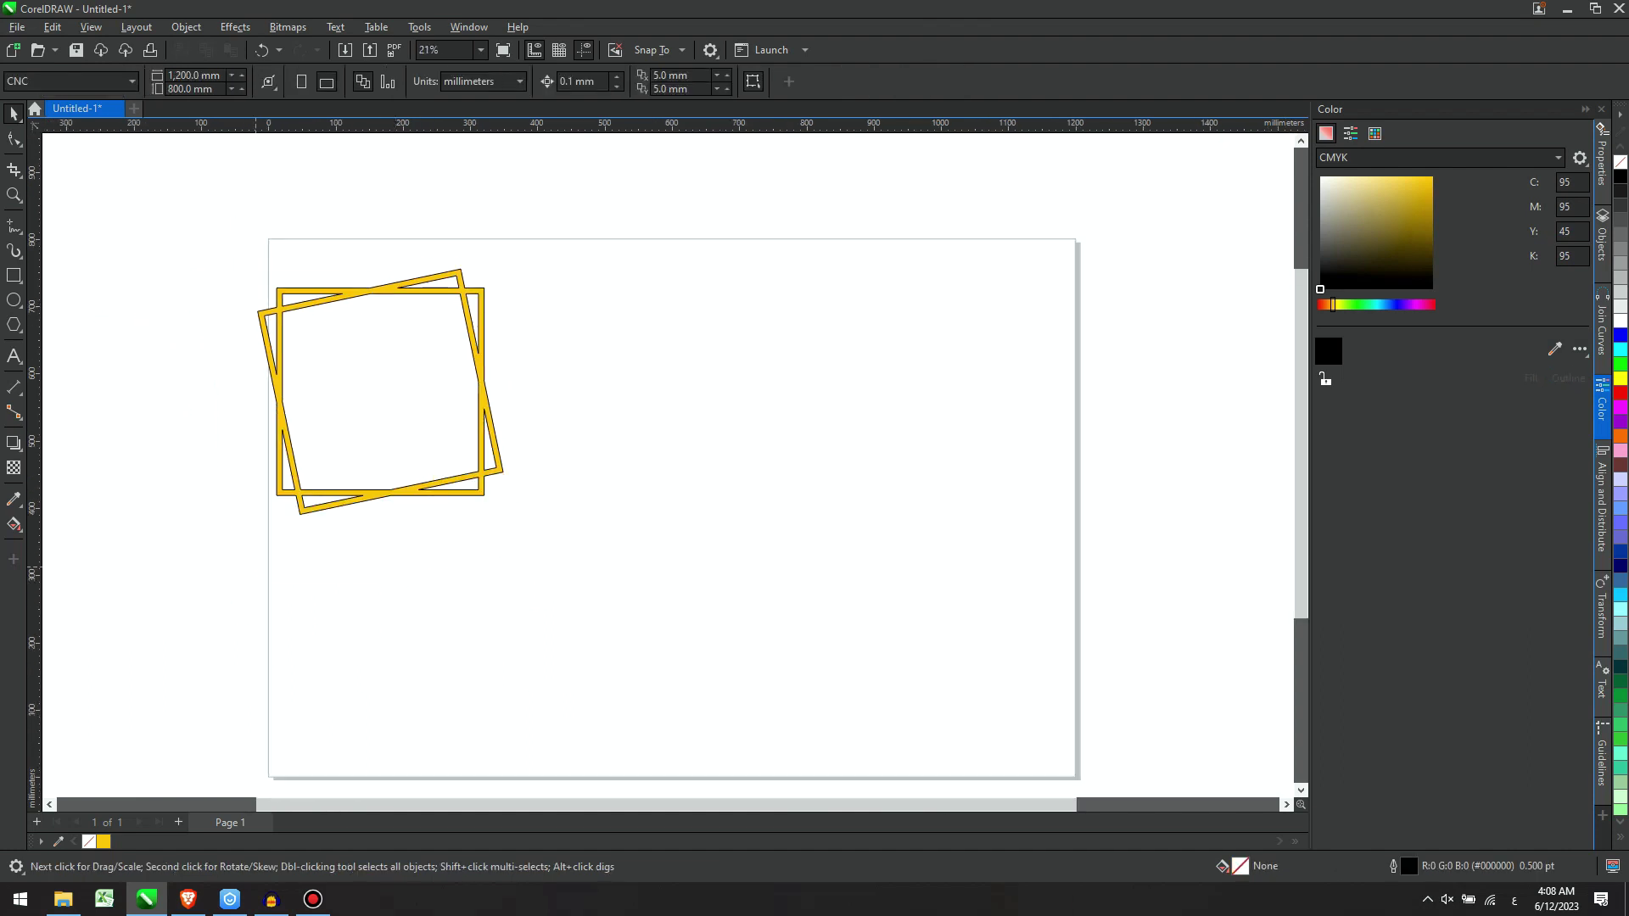
Step: Move the yellow frame up and left across the page's left edge and place a copy to its right at the same height
mouse_move(143, 223)
mouse_down()
mouse_move(269, 306)
mouse_move(560, 569)
mouse_up()
scroll(416, 365, up, 1)
drag(364, 406, 297, 356)
click(297, 356)
scroll(300, 355, down, 1)
key(Escape)
drag(272, 254, 551, 257)
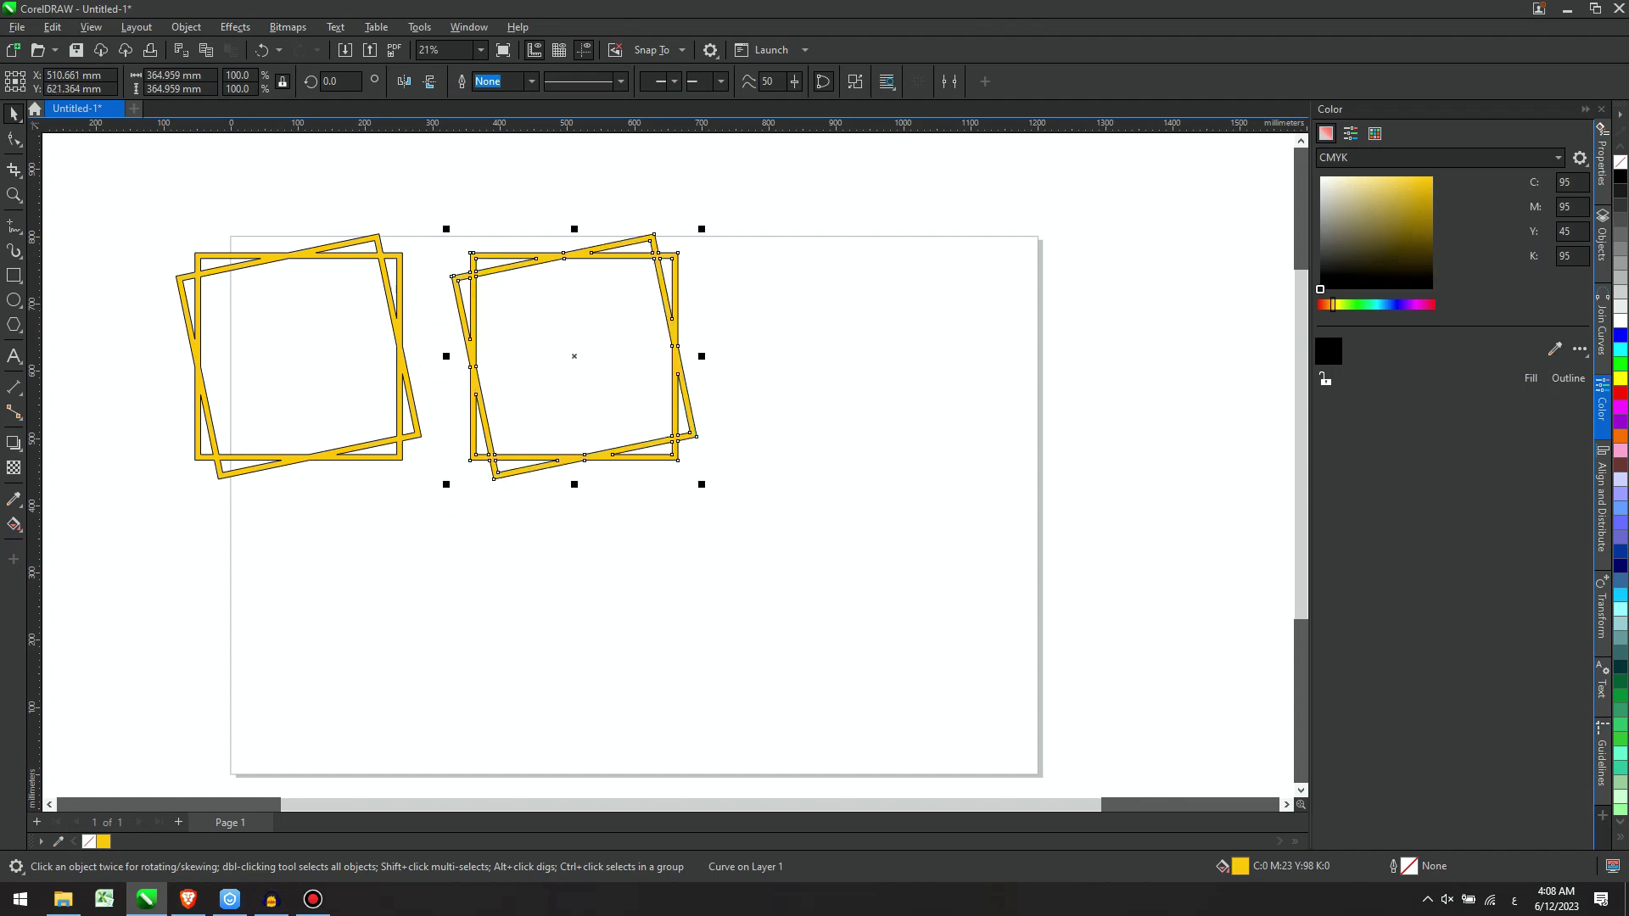
Step: Break the copied yellow frame apart into separate curves
key(ctrl+k)
scroll(515, 191, up, 2)
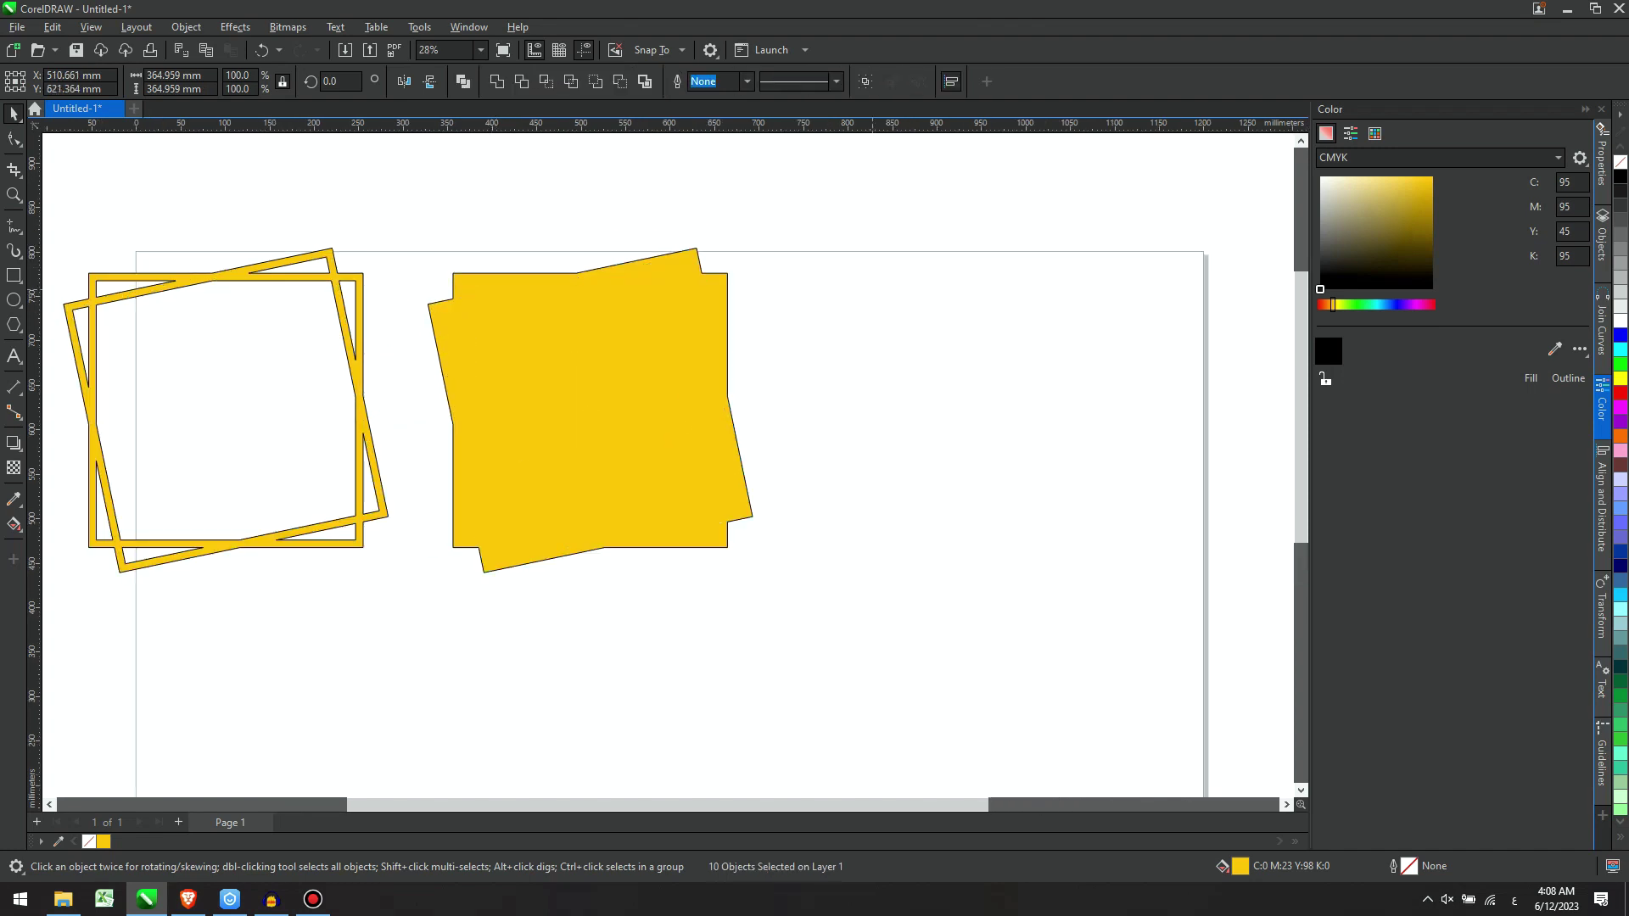
Step: Discard the inner pieces of the broken-apart copy and remove the yellow fill from its outer silhouette
drag(390, 201, 421, 322)
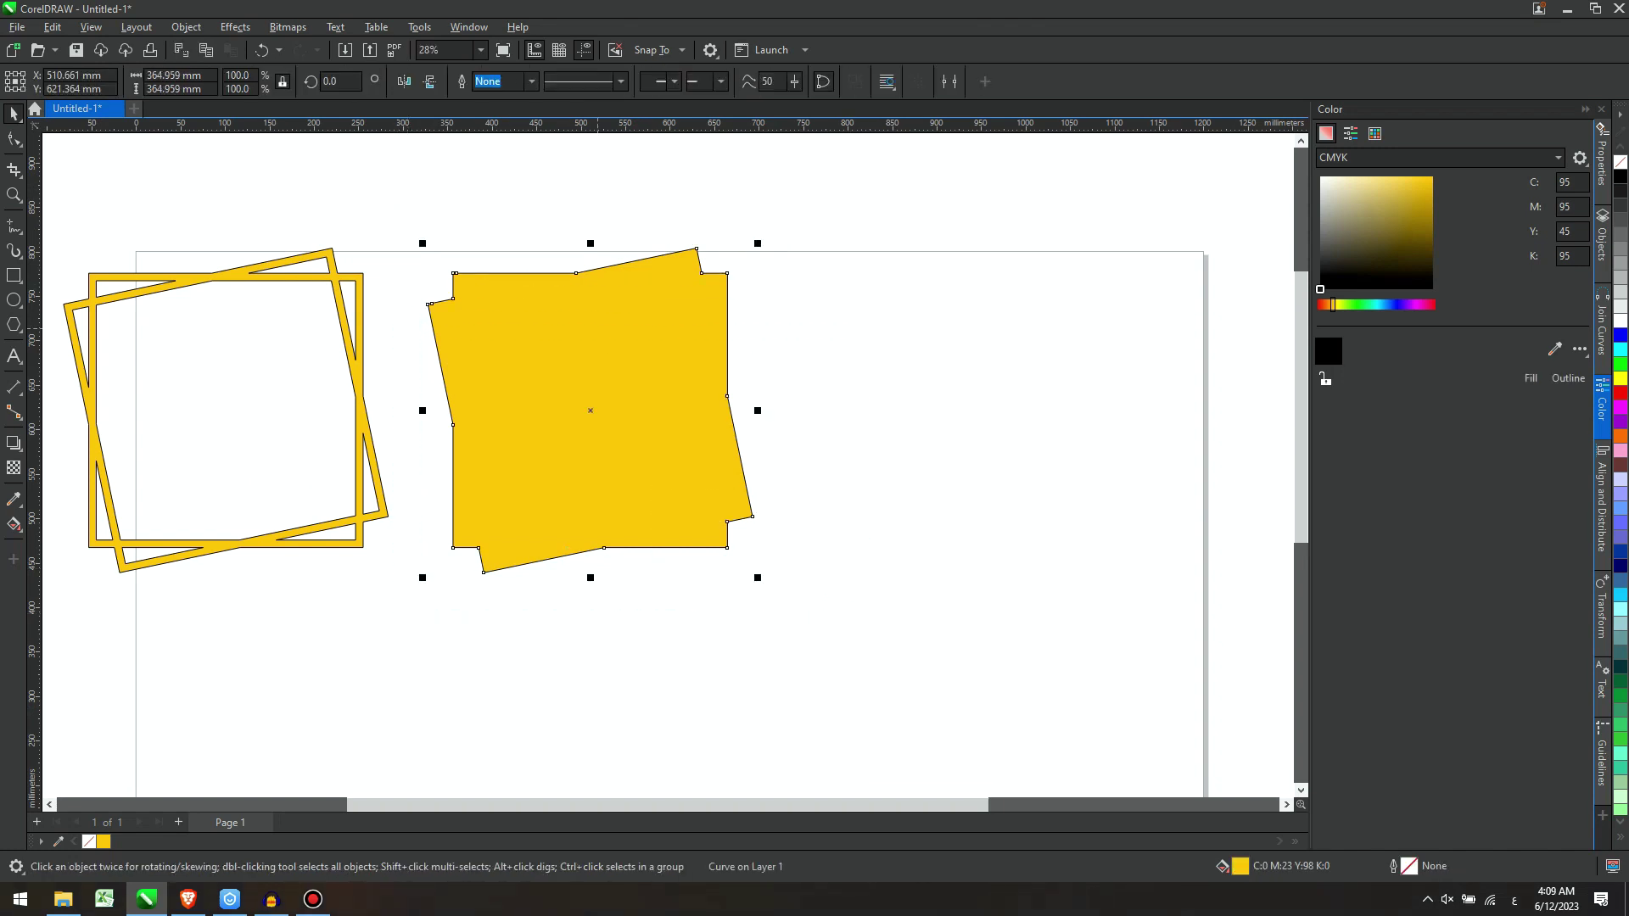
click(1580, 348)
click(1476, 371)
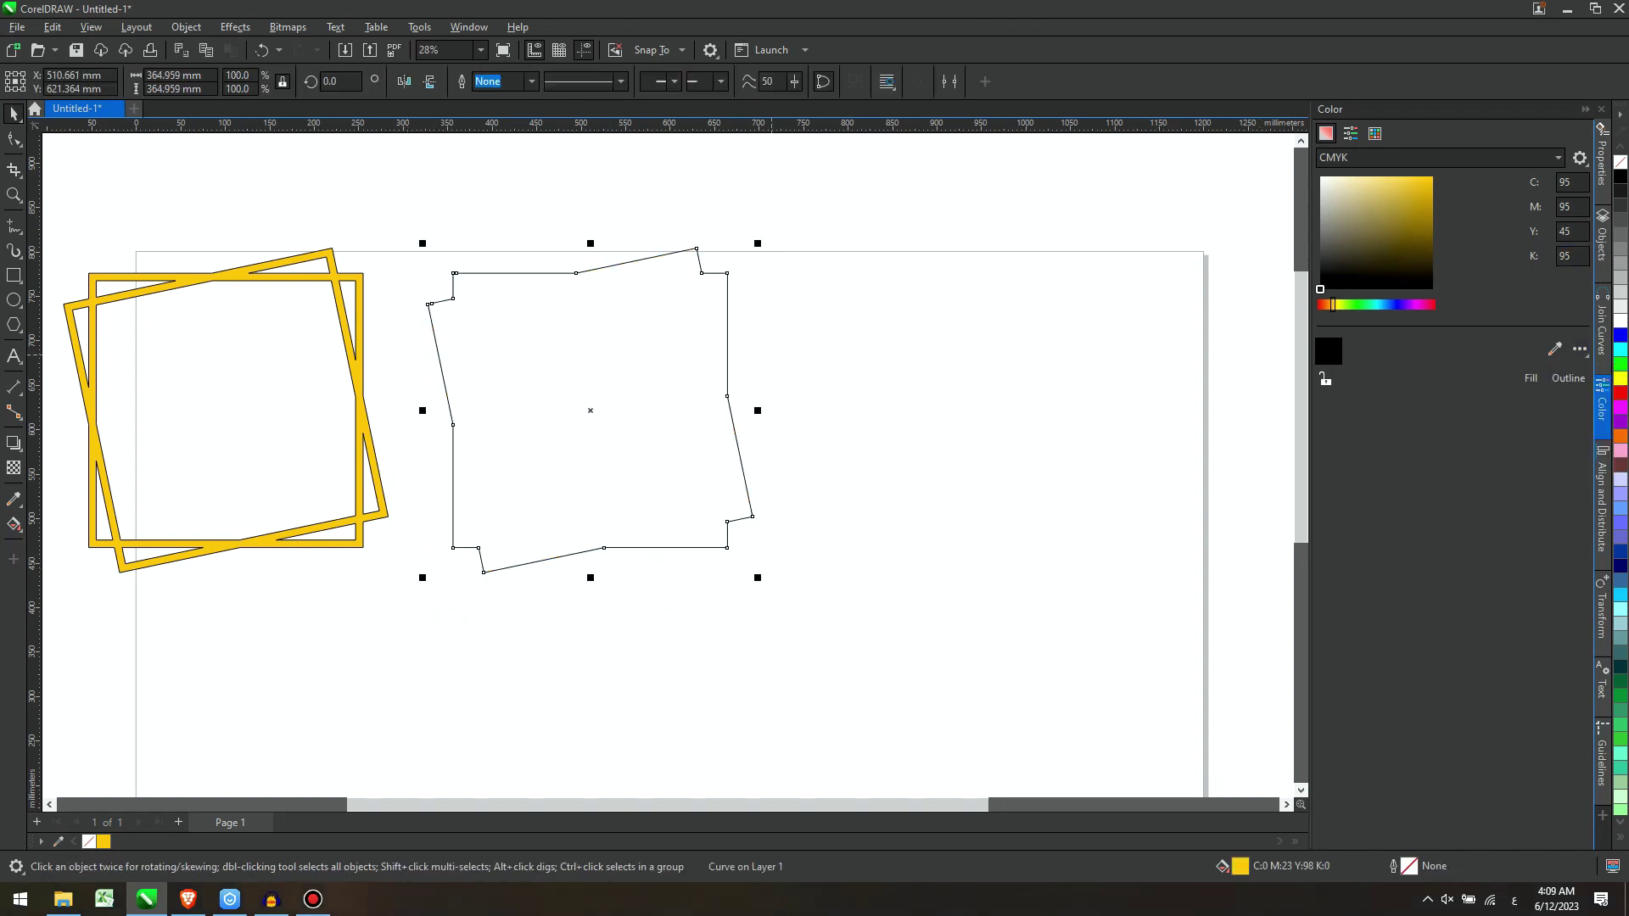
Step: Move the yellow square frame and the unfilled silhouette together up and left, beyond the page's upper-left corner
scroll(742, 388, down, 5)
drag(631, 395, 433, 328)
scroll(743, 360, up, 2)
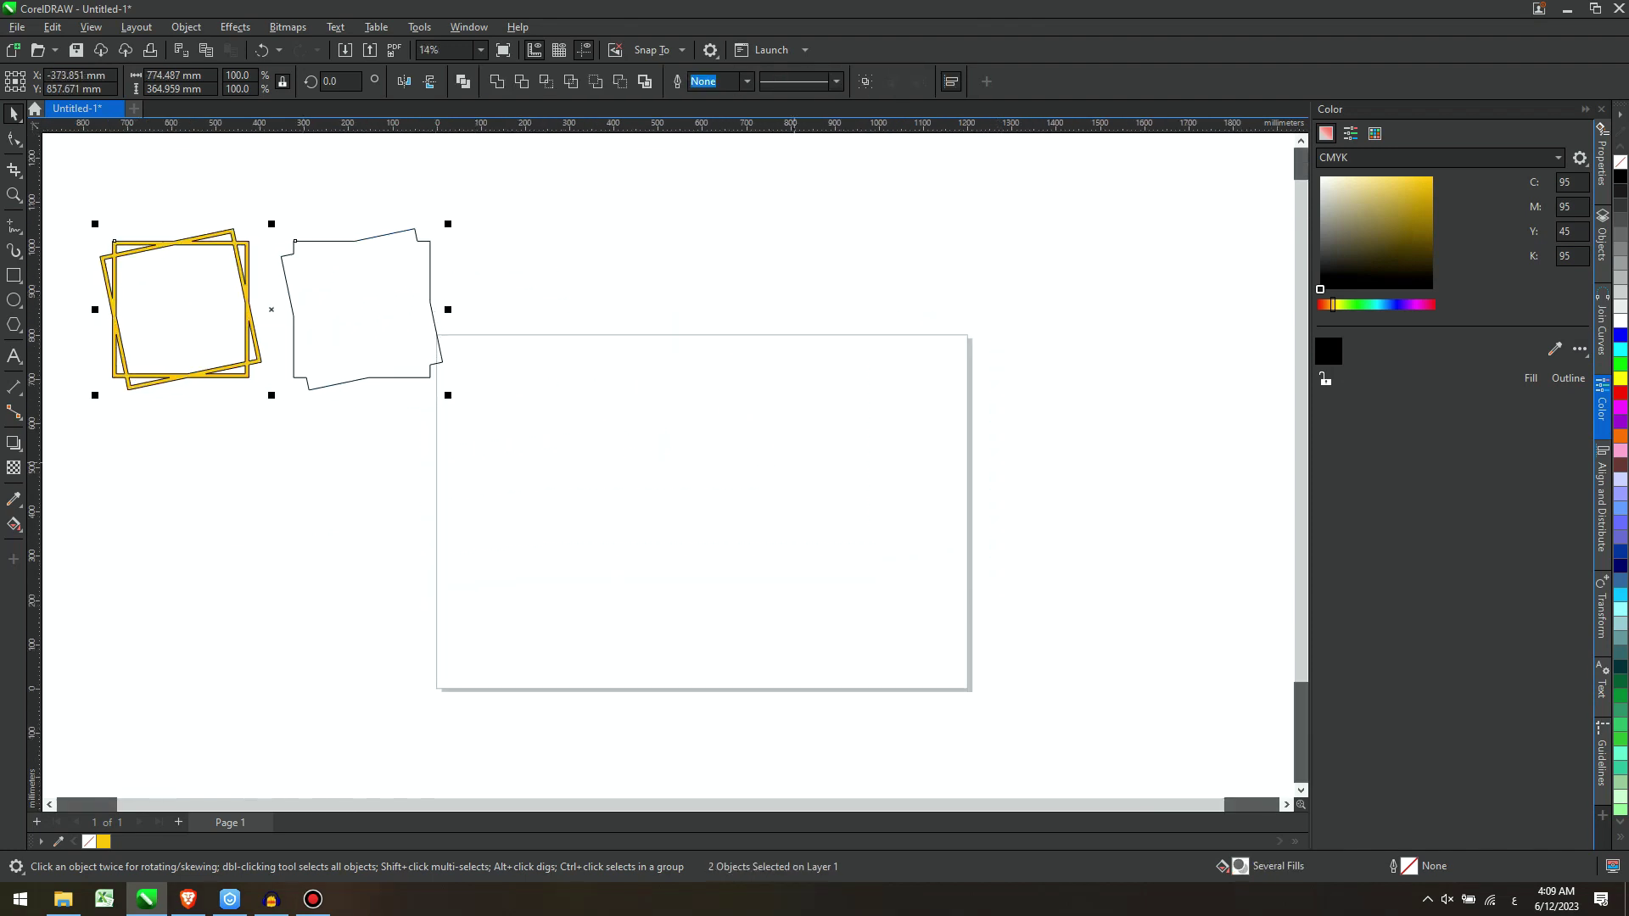
scroll(998, 393, up, 1)
click(997, 392)
Step: Draw a five-sided polygon in the upper part of the page and set its width to 300 mm
key(y)
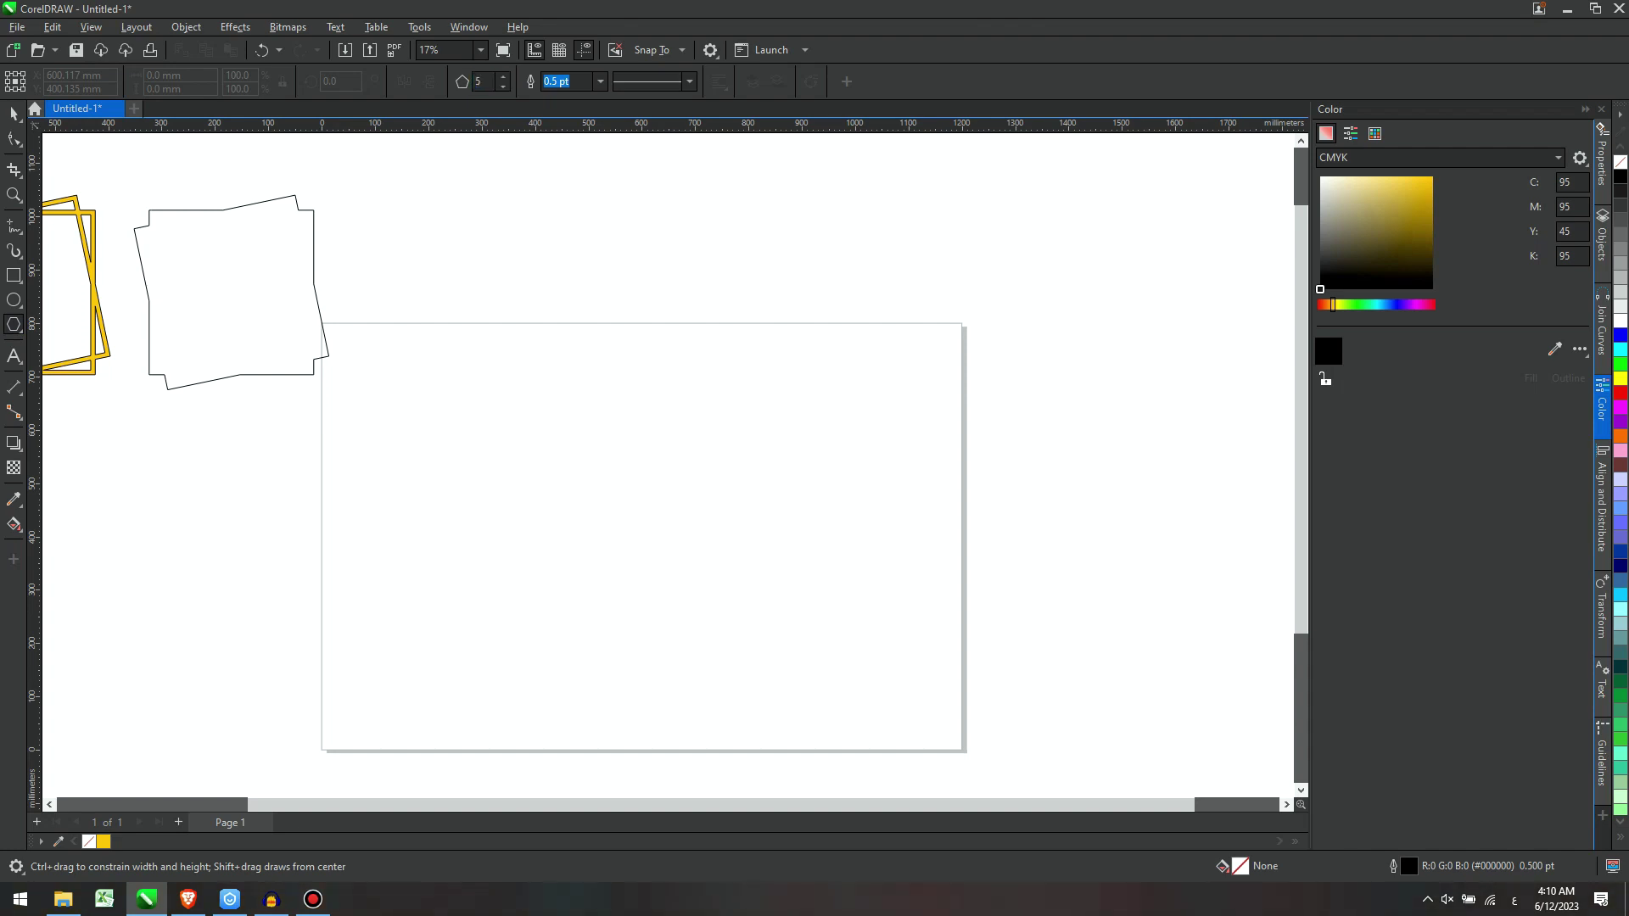
drag(468, 328, 668, 527)
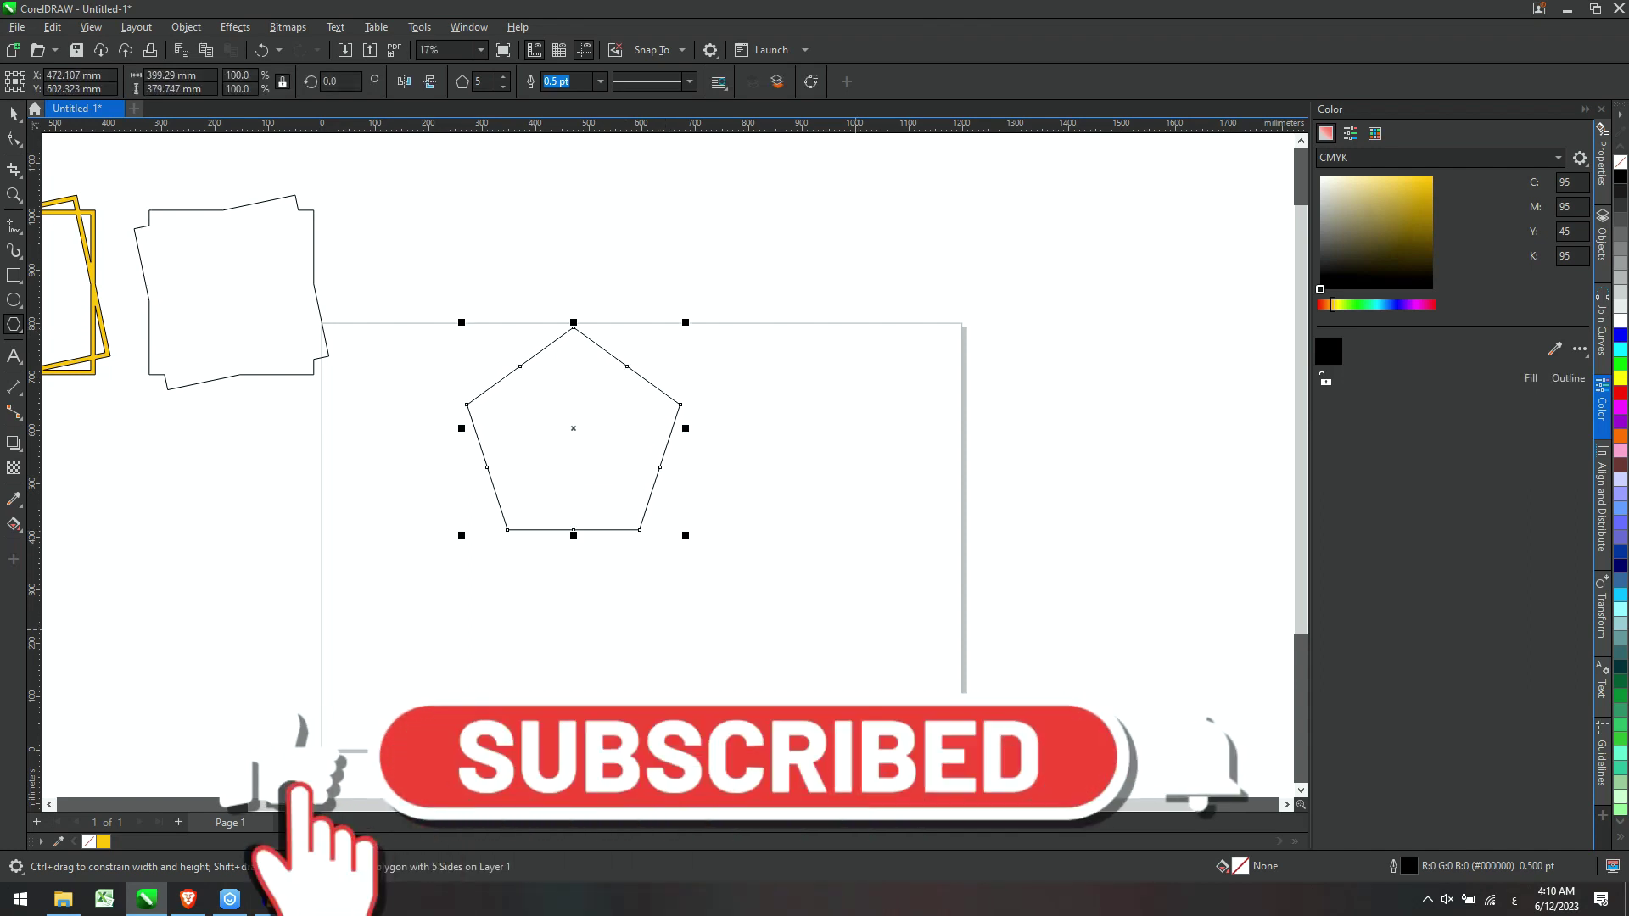
scroll(650, 478, up, 1)
click(170, 75)
double_click(170, 76)
text(30)
key(Return)
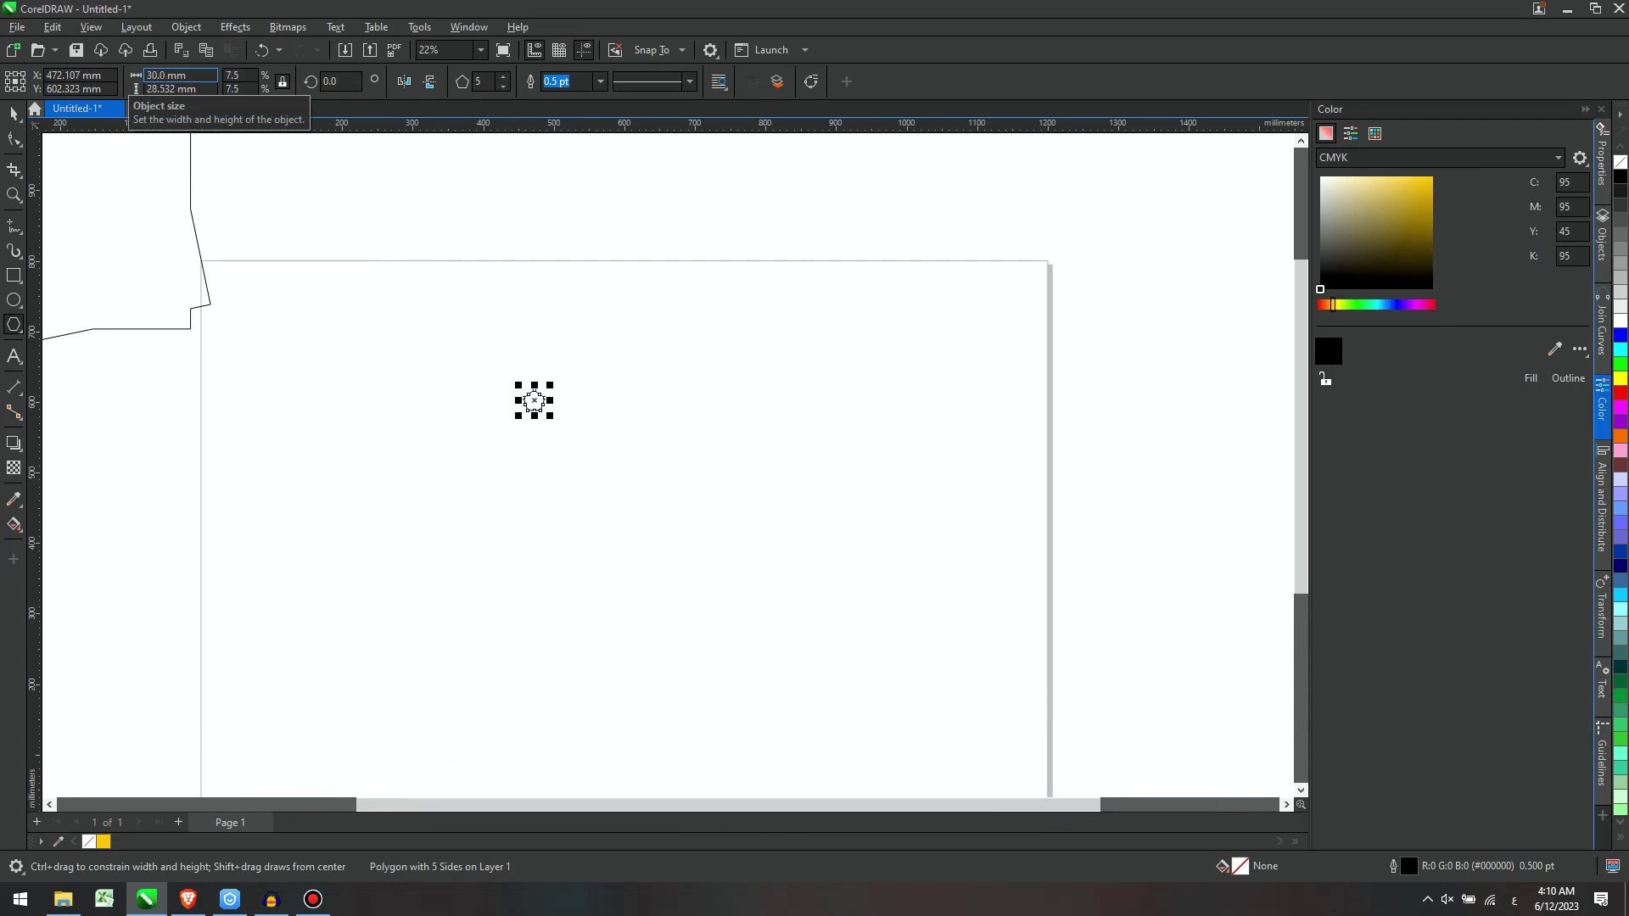
text(0)
key(Return)
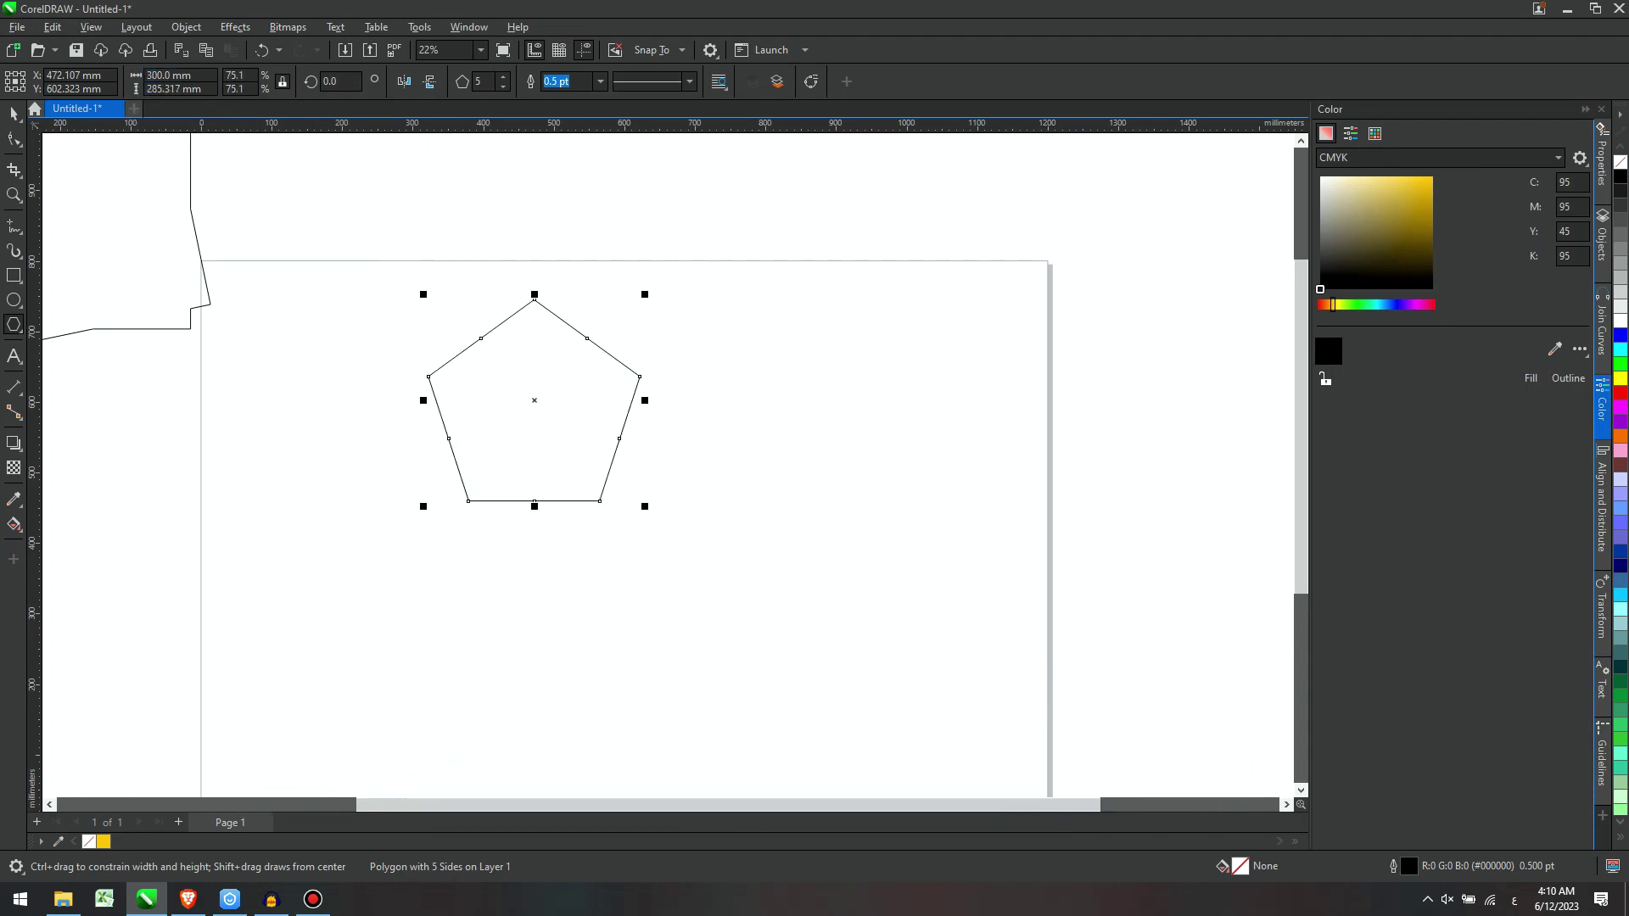
Step: Set the pentagon's outline width to 24 pt and convert the outline to an object
click(14, 113)
scroll(644, 438, up, 2)
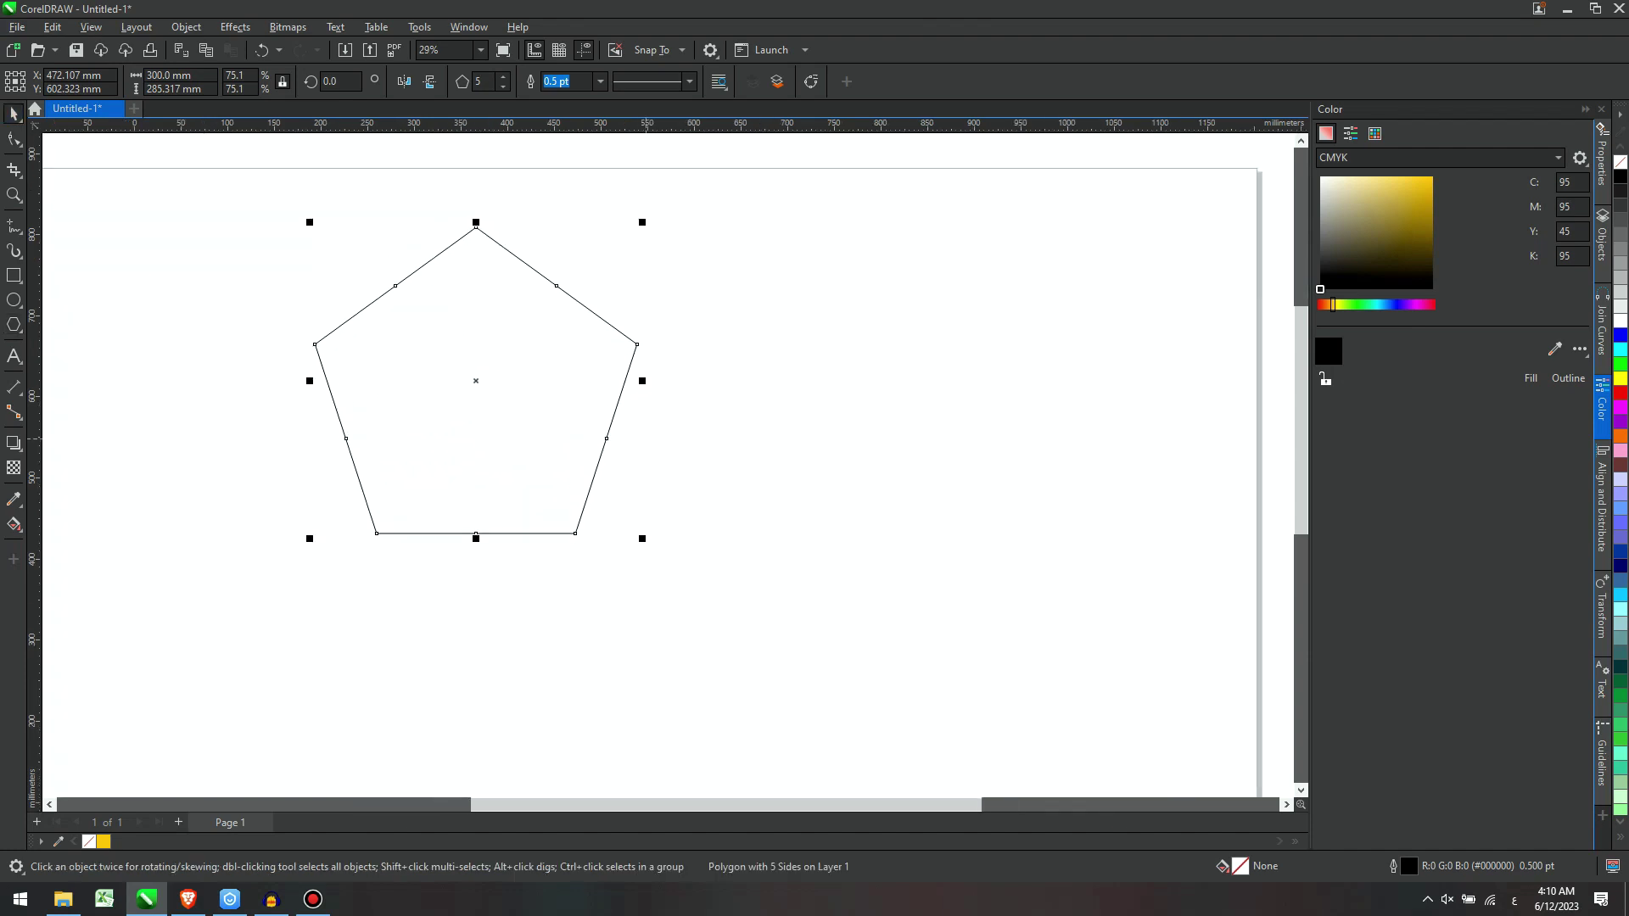
click(601, 81)
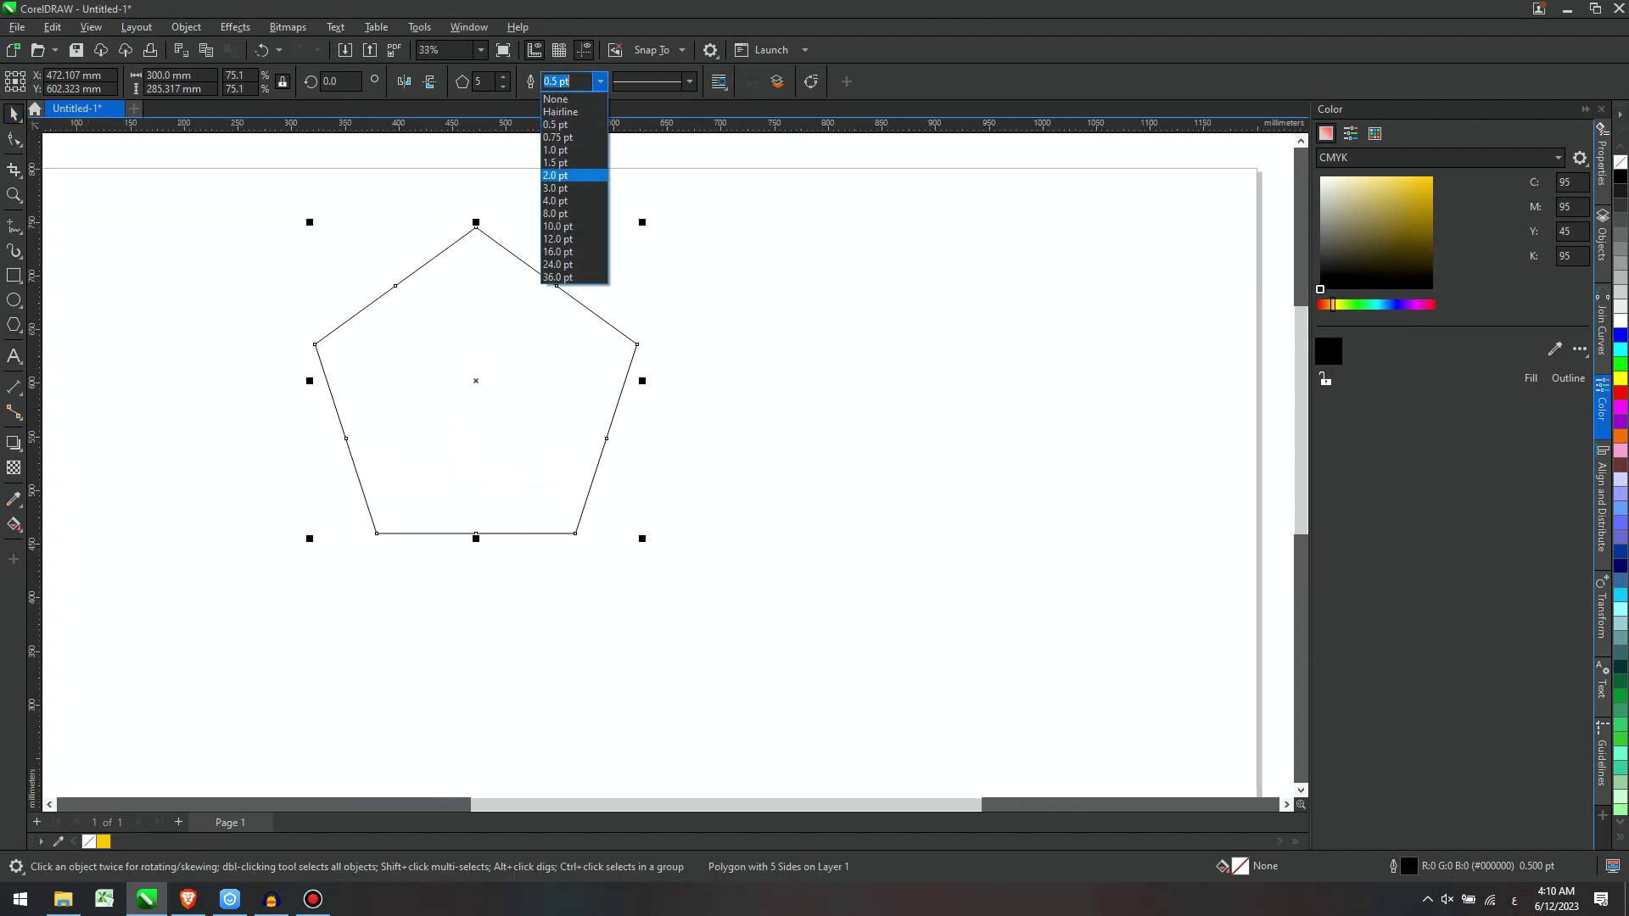
click(557, 264)
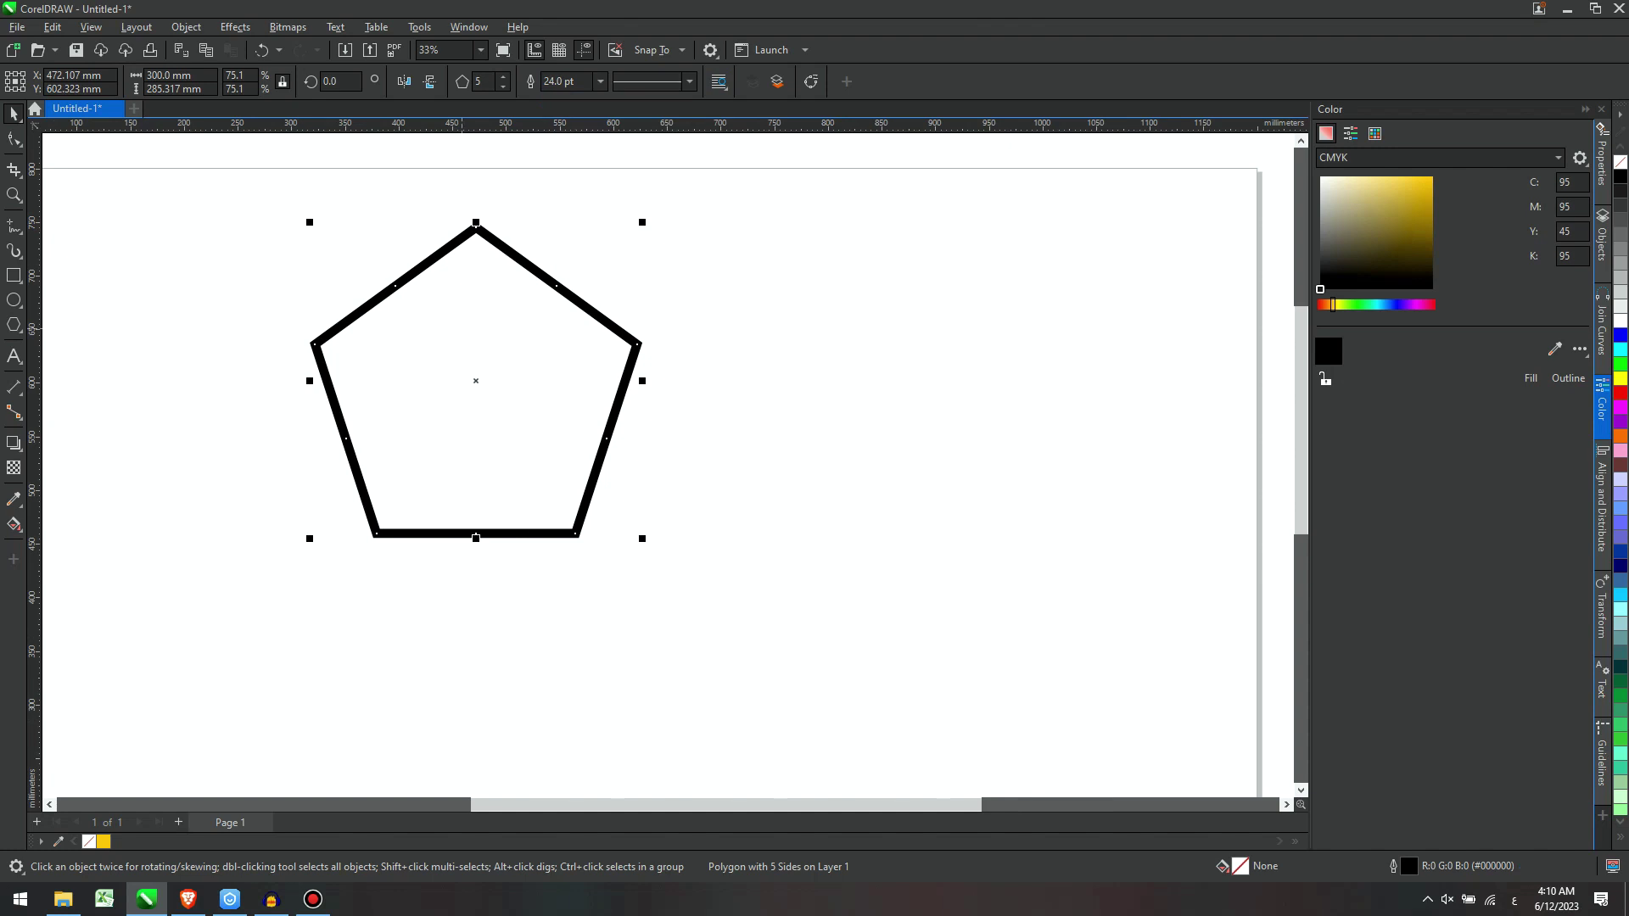
key(ctrl+shift+q)
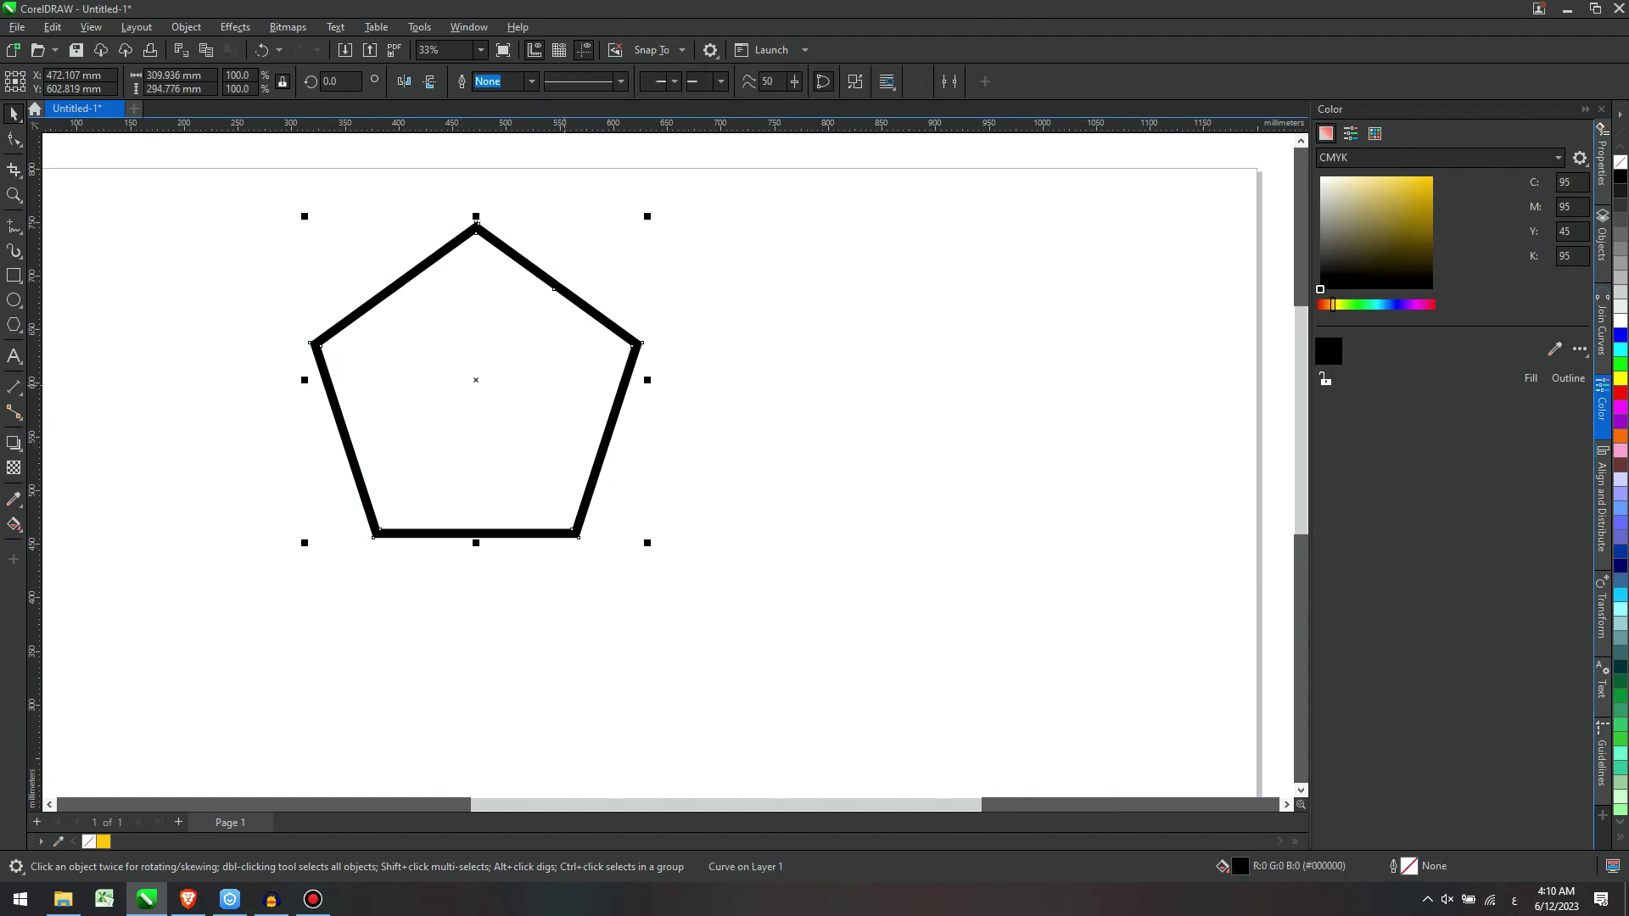
Step: Create a copy of the pentagon frame rotated about 26° counterclockwise around its center
click(476, 378)
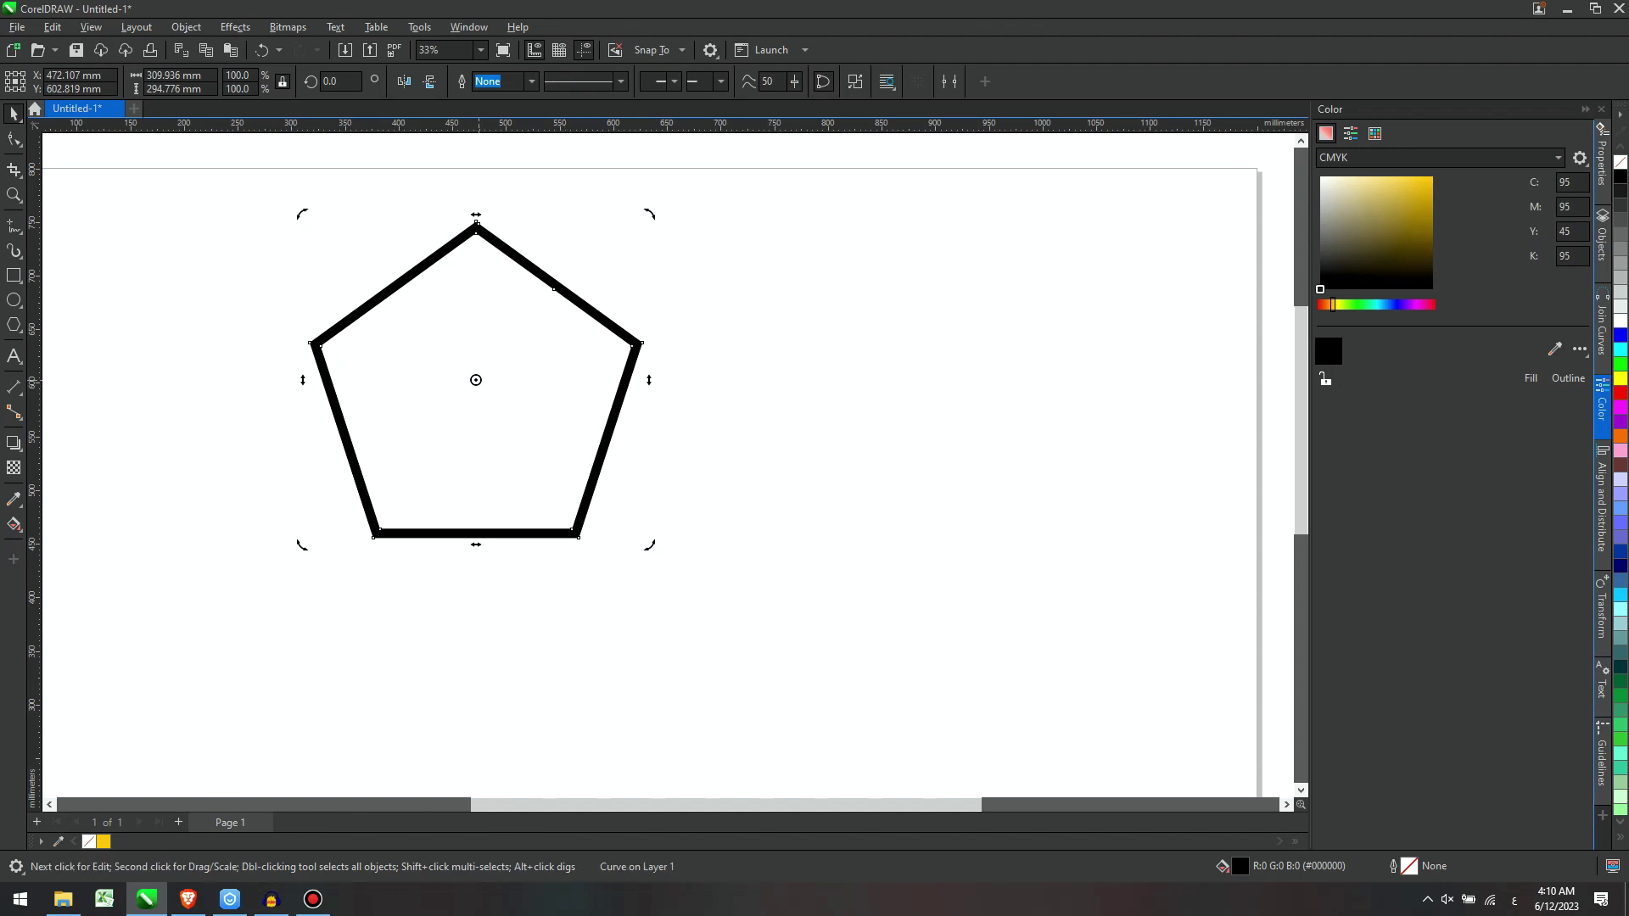
drag(649, 544, 719, 458)
right_click(720, 458)
scroll(718, 460, down, 3)
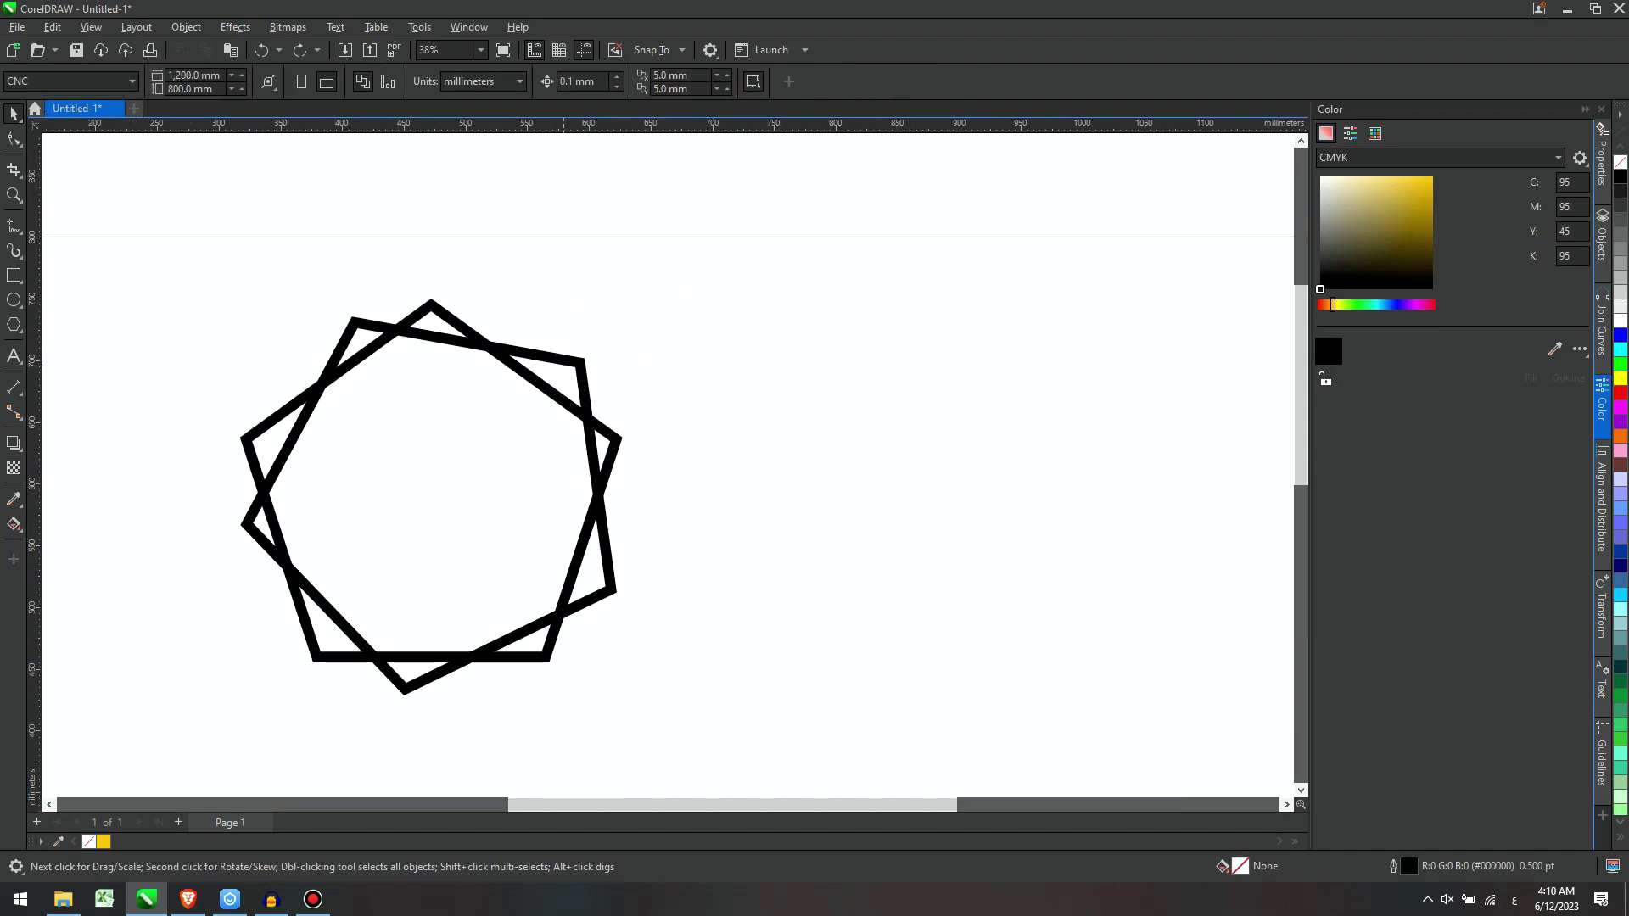
Step: Align the centers of the two pentagon frames both horizontally and vertically
click(565, 365)
scroll(565, 365, up, 2)
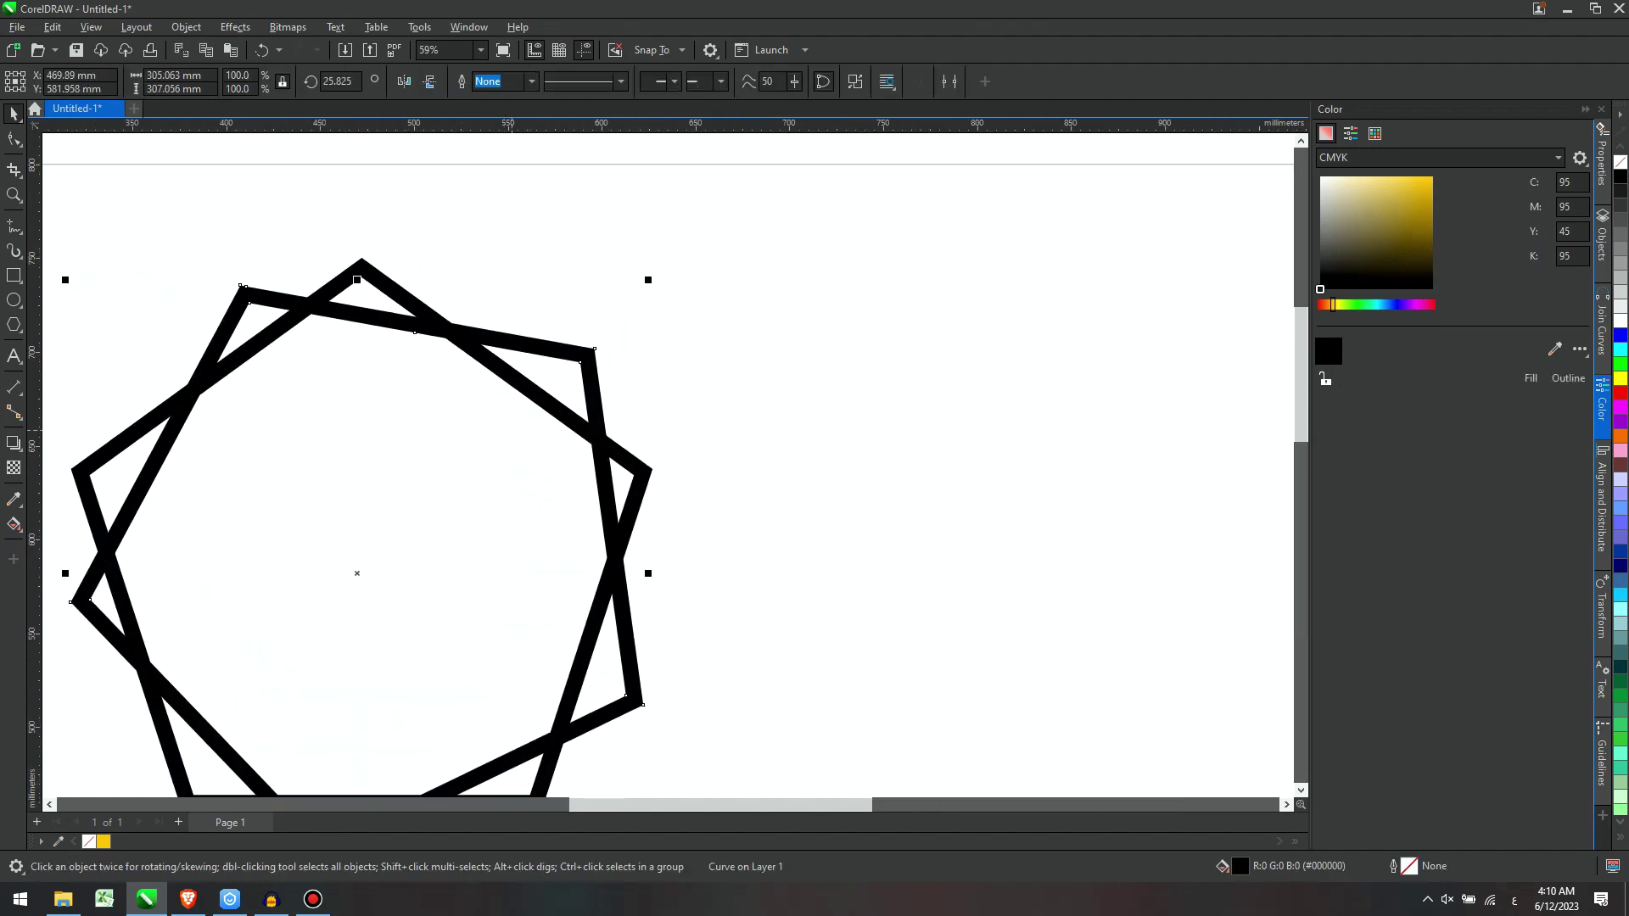
scroll(564, 365, down, 4)
drag(829, 712, 326, 331)
key(c)
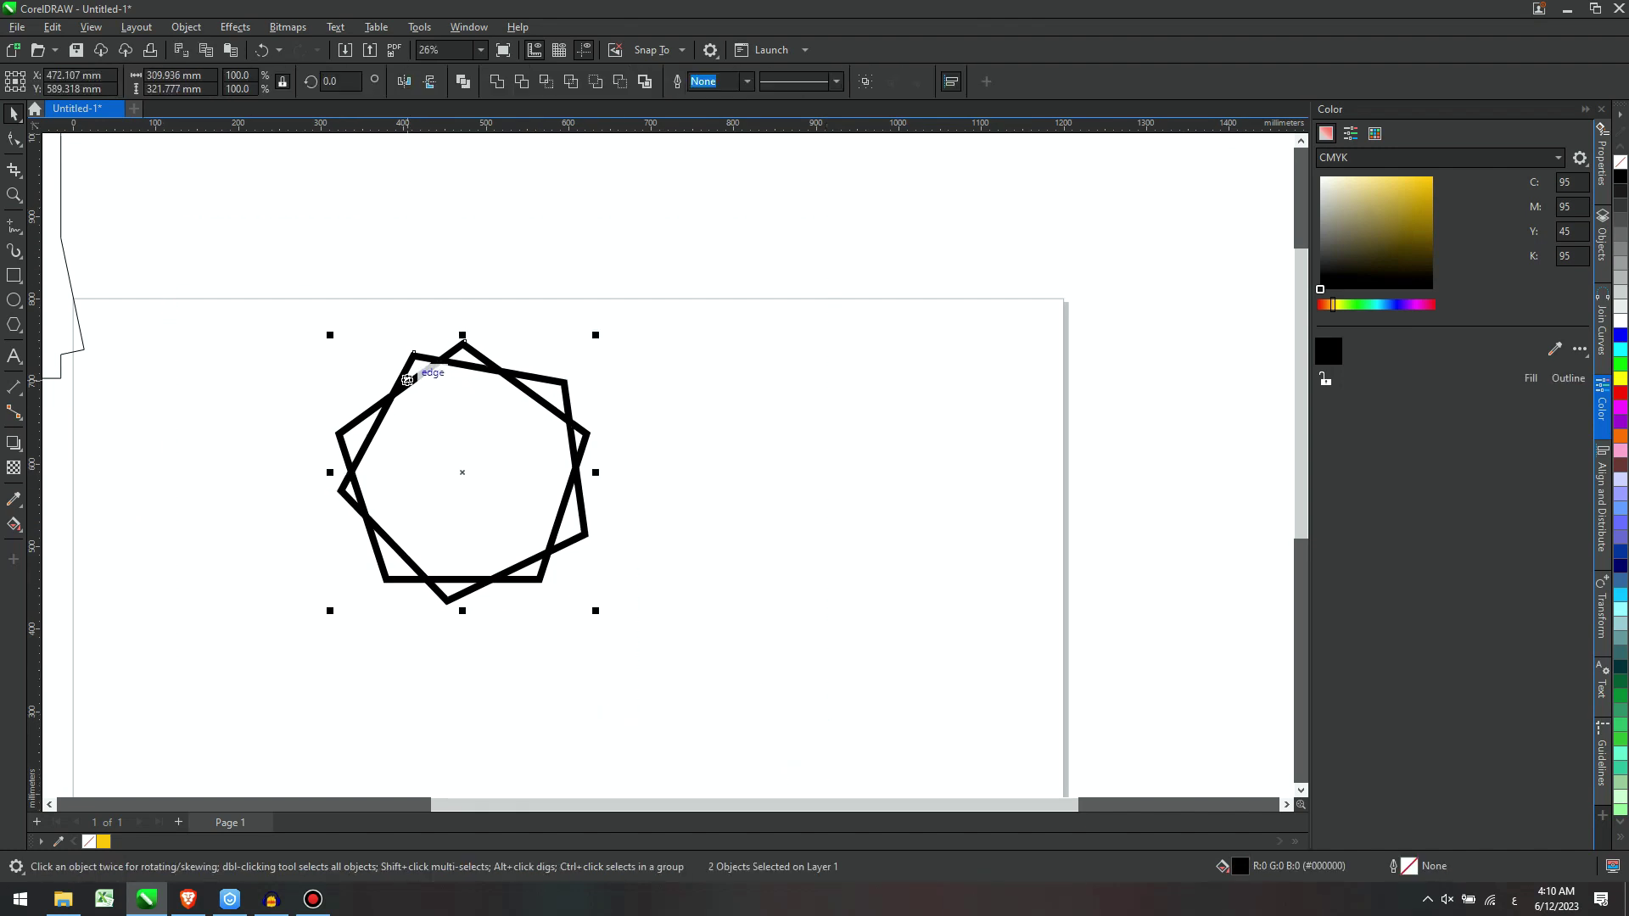
key(e)
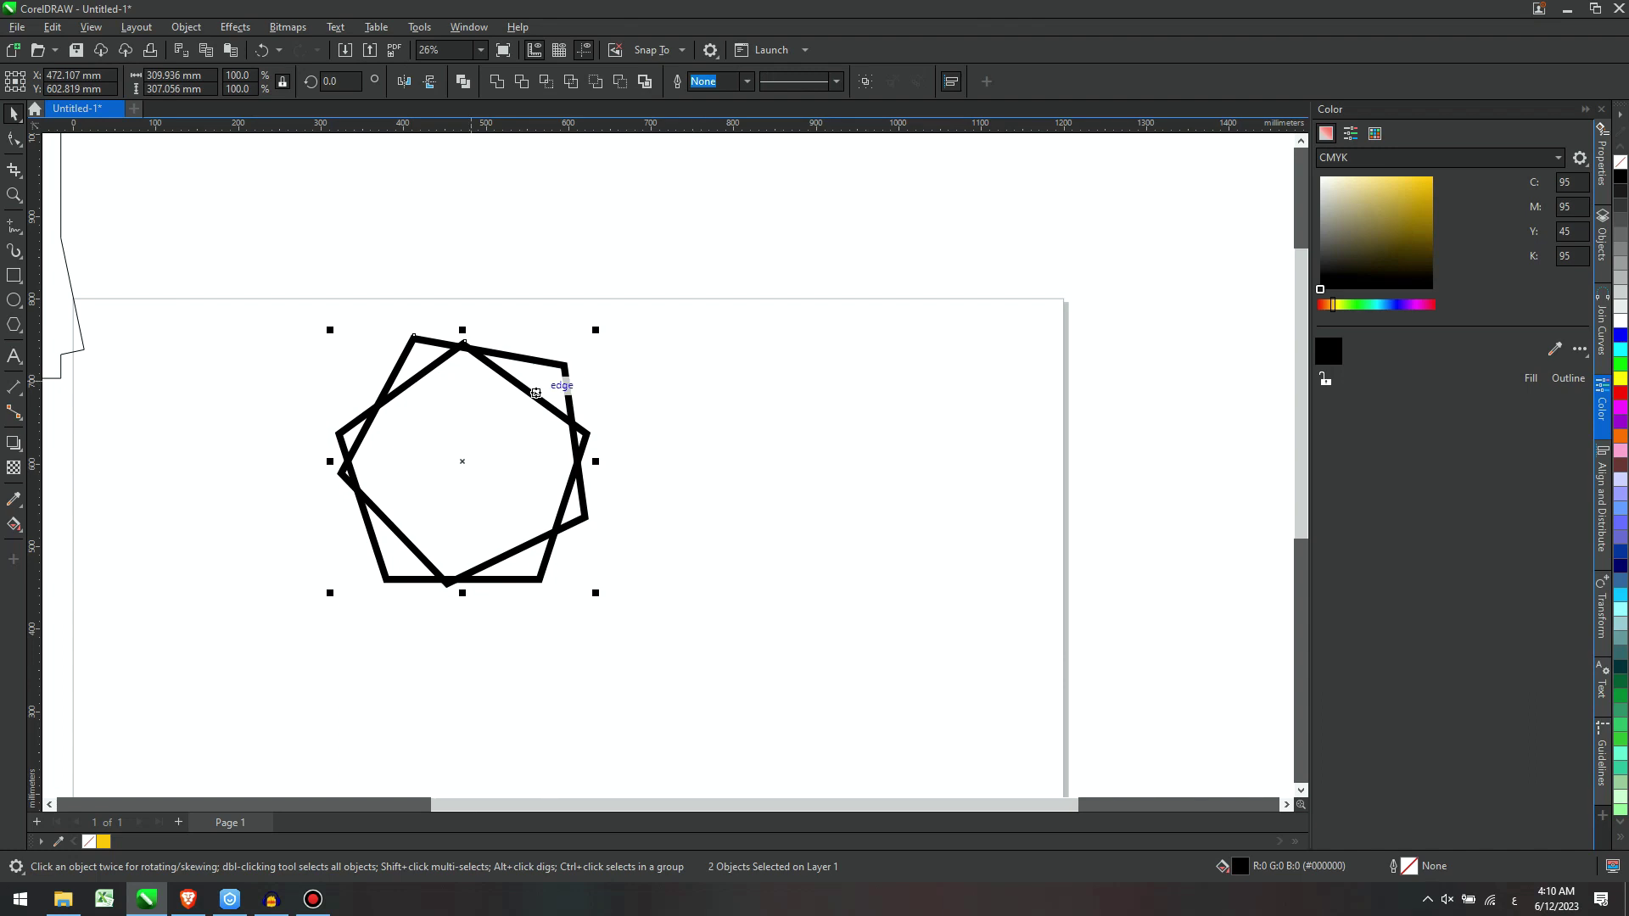
Step: Shift the rotated pentagon frame about 16 mm down and 15 mm left relative to the upright one
click(549, 360)
scroll(549, 360, up, 3)
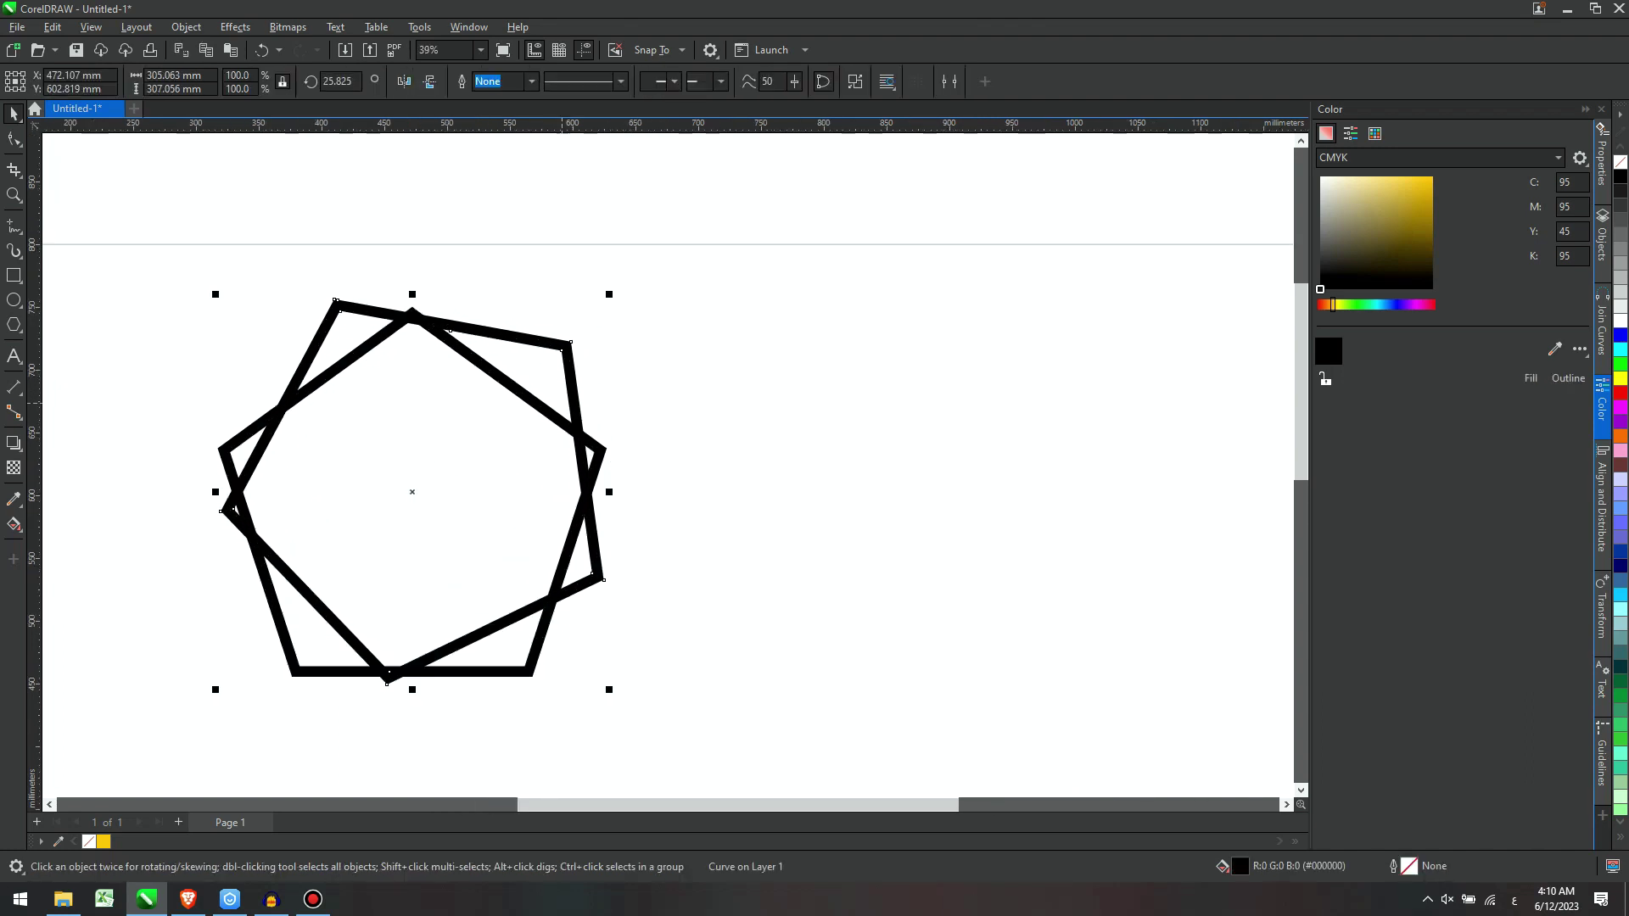
drag(388, 299, 389, 321)
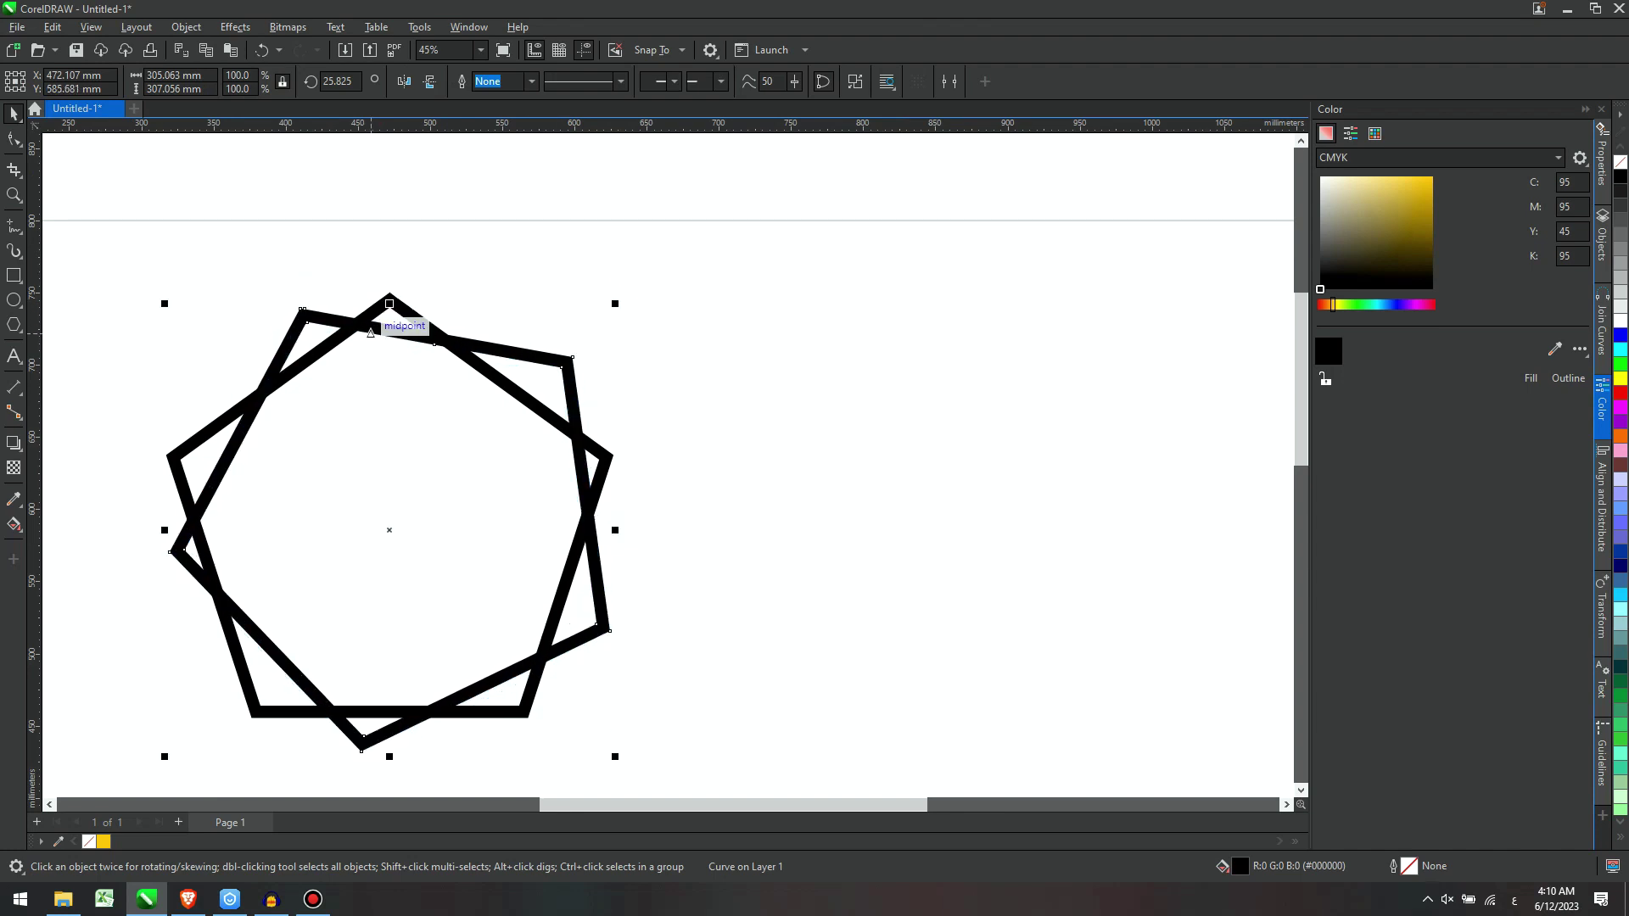
key(Escape)
click(305, 317)
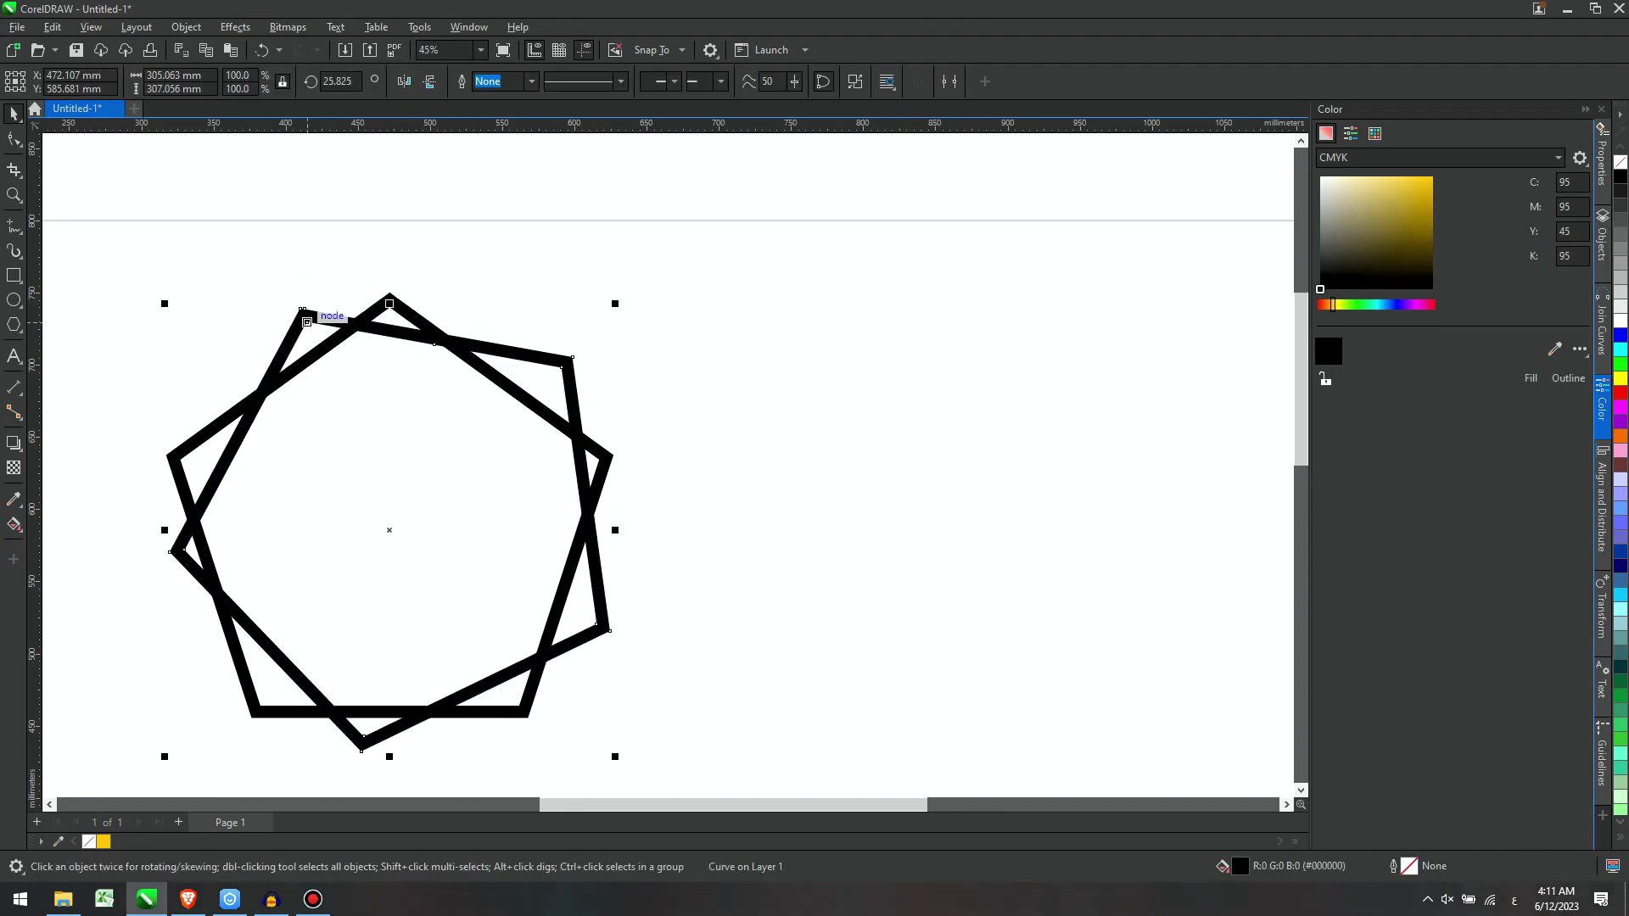
scroll(304, 318, up, 2)
drag(304, 318, 287, 316)
key(Escape)
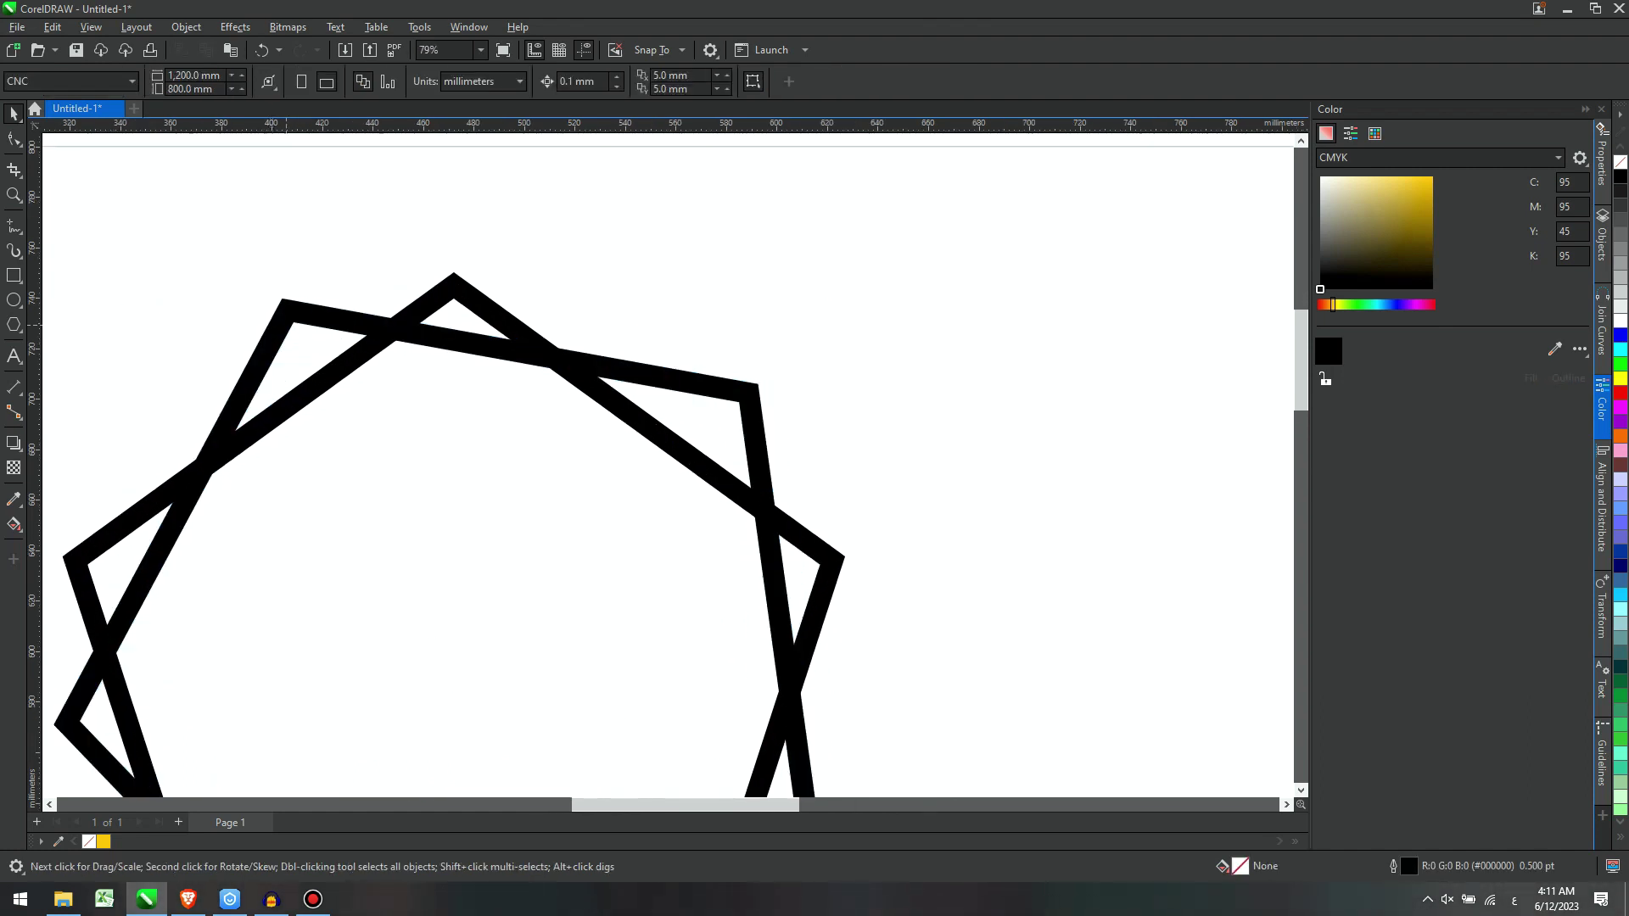
click(291, 311)
scroll(538, 324, down, 2)
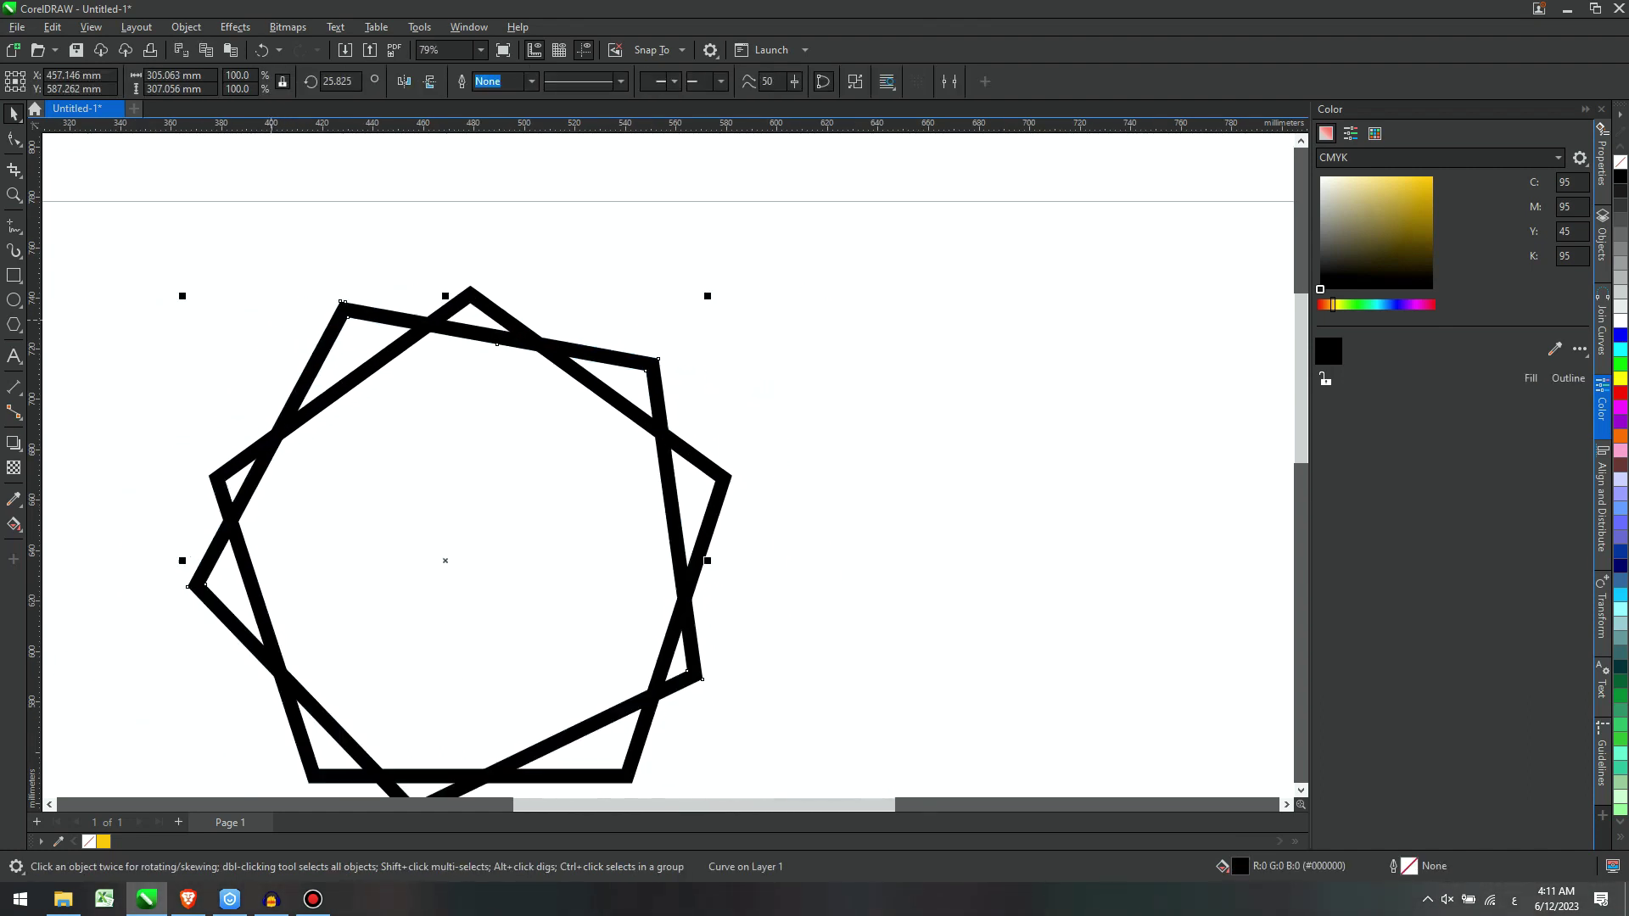
click(784, 266)
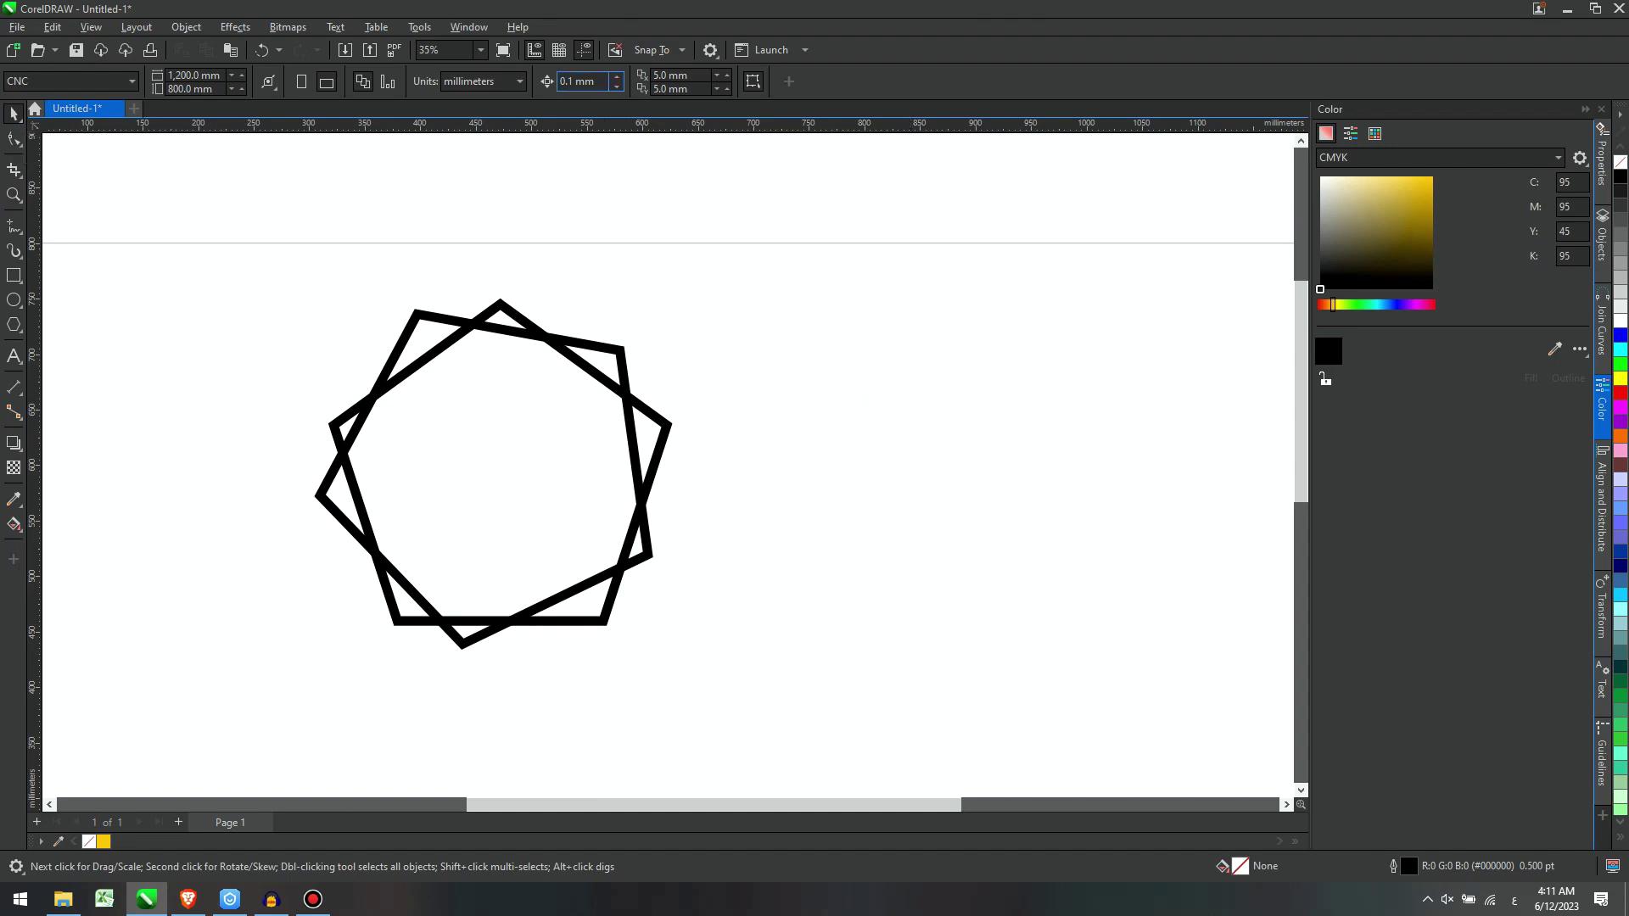
Step: Set the nudge distance to 50 mm and nudge the rotated pentagon frame once right and back left
double_click(576, 82)
text(50)
key(Return)
click(621, 348)
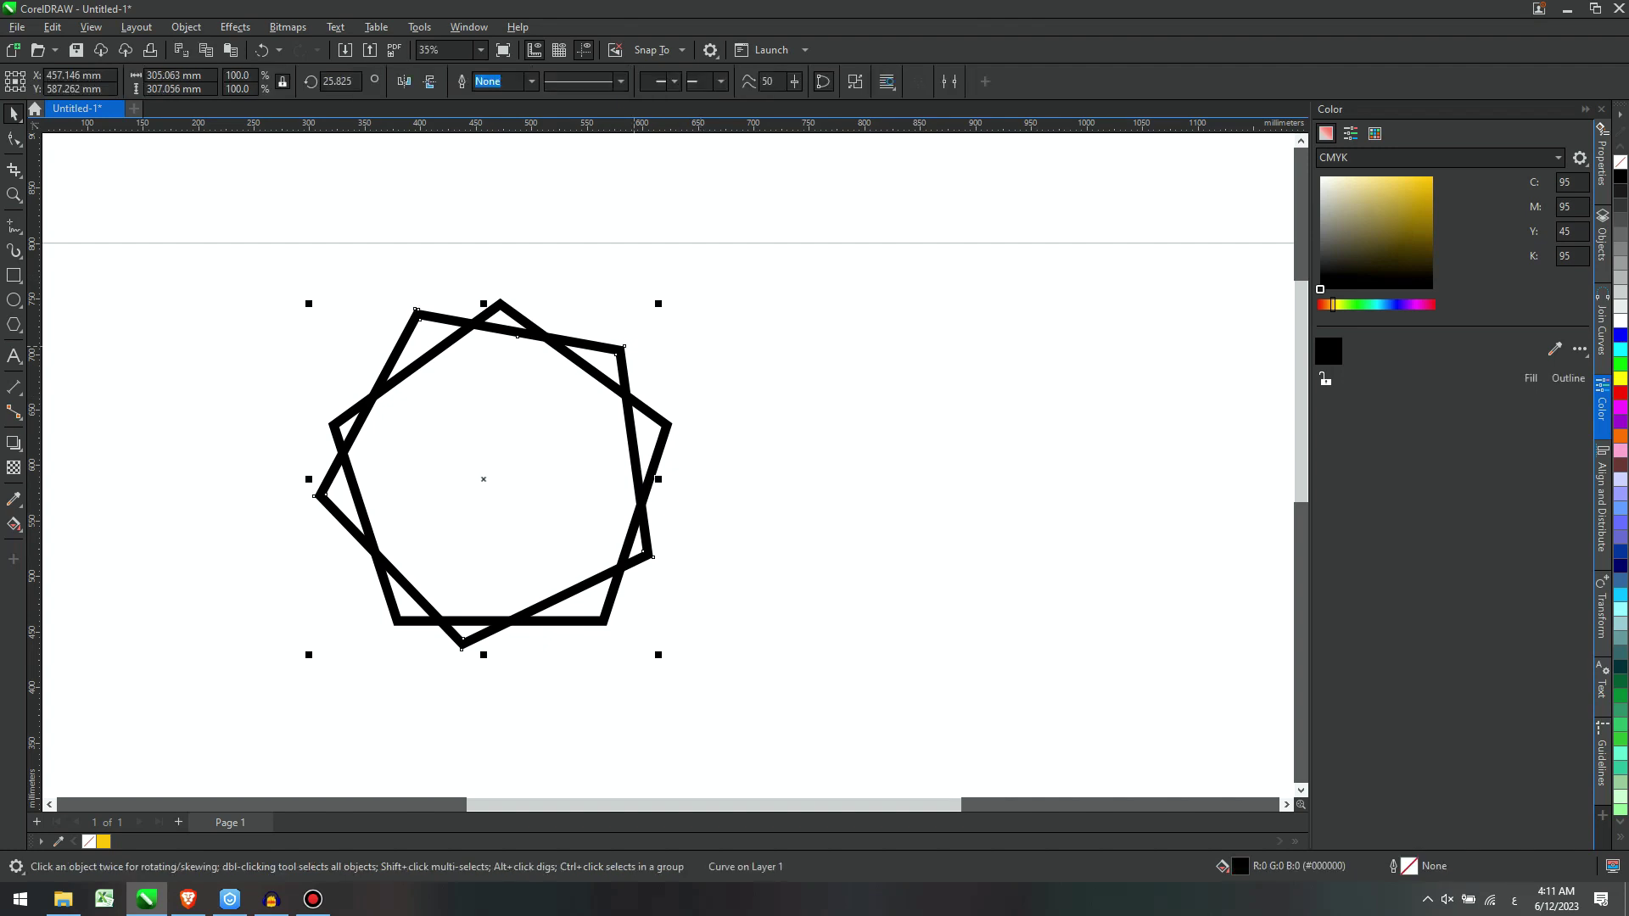
key(Right)
key(Left)
key(Escape)
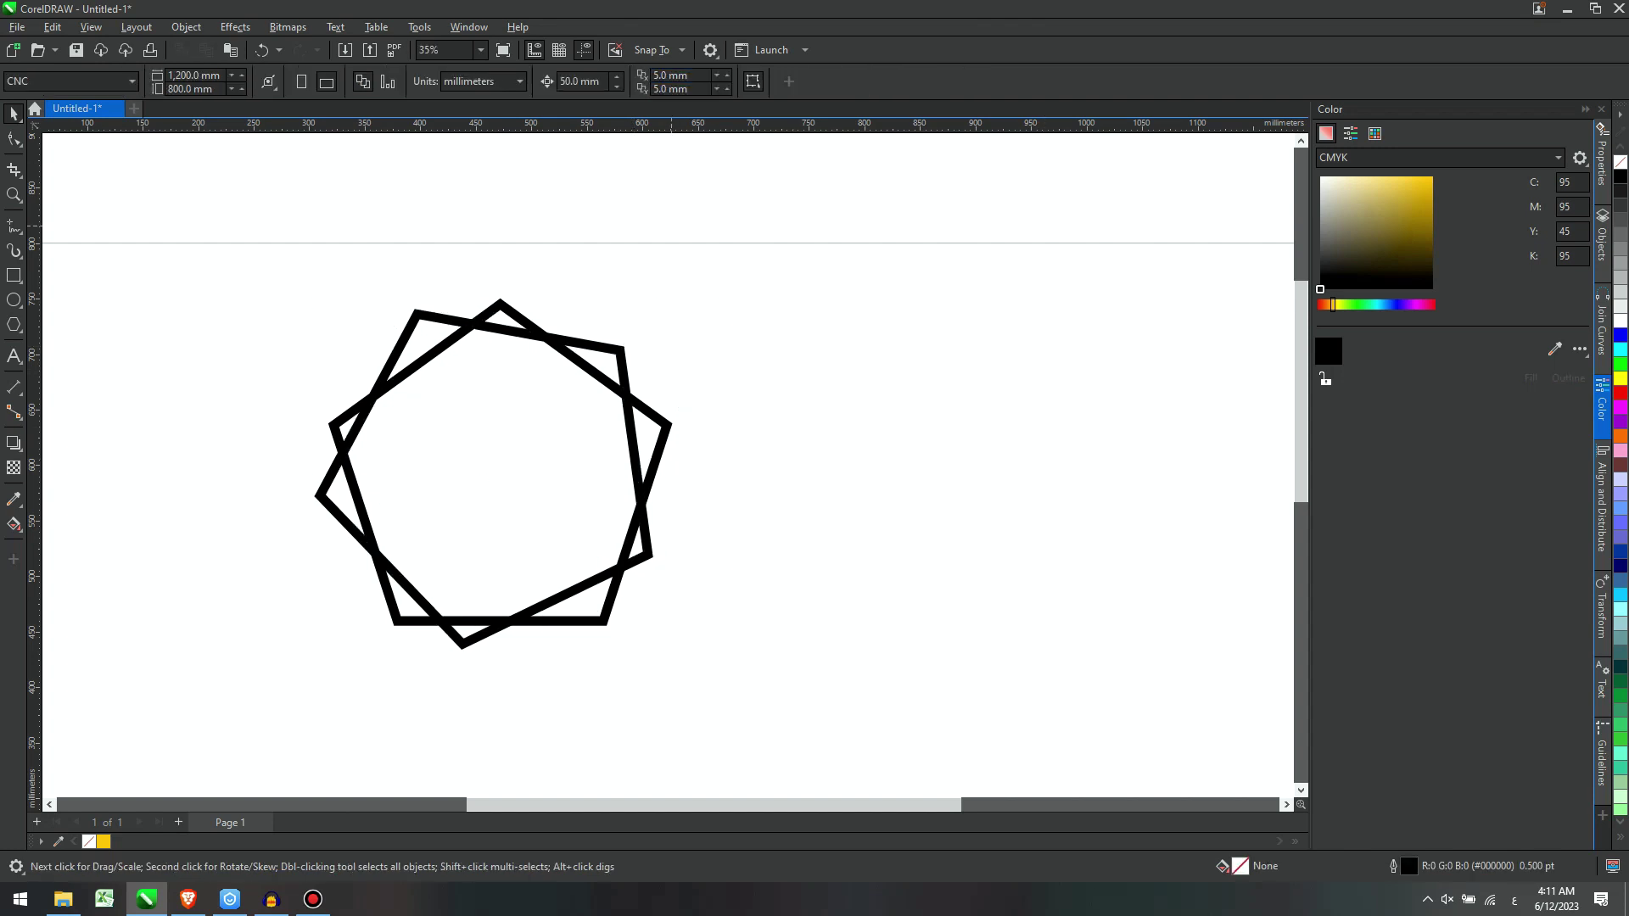
Step: Move both pentagon frames off the page to below the yellow square frame and combine them into one curve
drag(165, 229, 732, 698)
scroll(729, 434, down, 3)
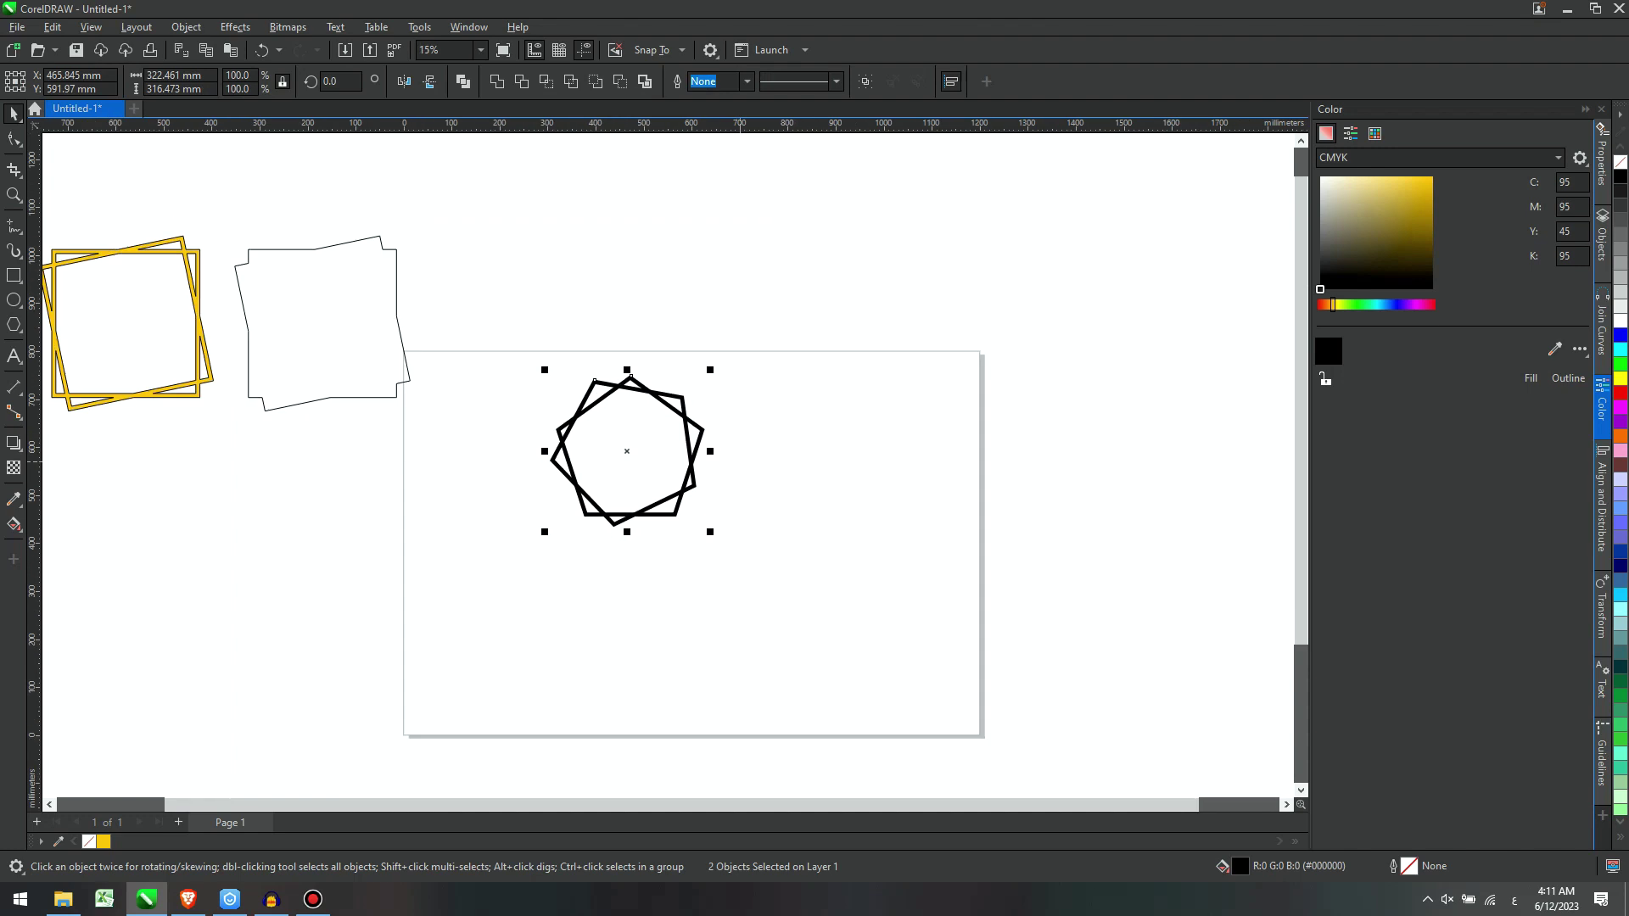
drag(630, 447, 312, 519)
scroll(582, 520, up, 2)
scroll(556, 517, down, 4)
key(ctrl+l)
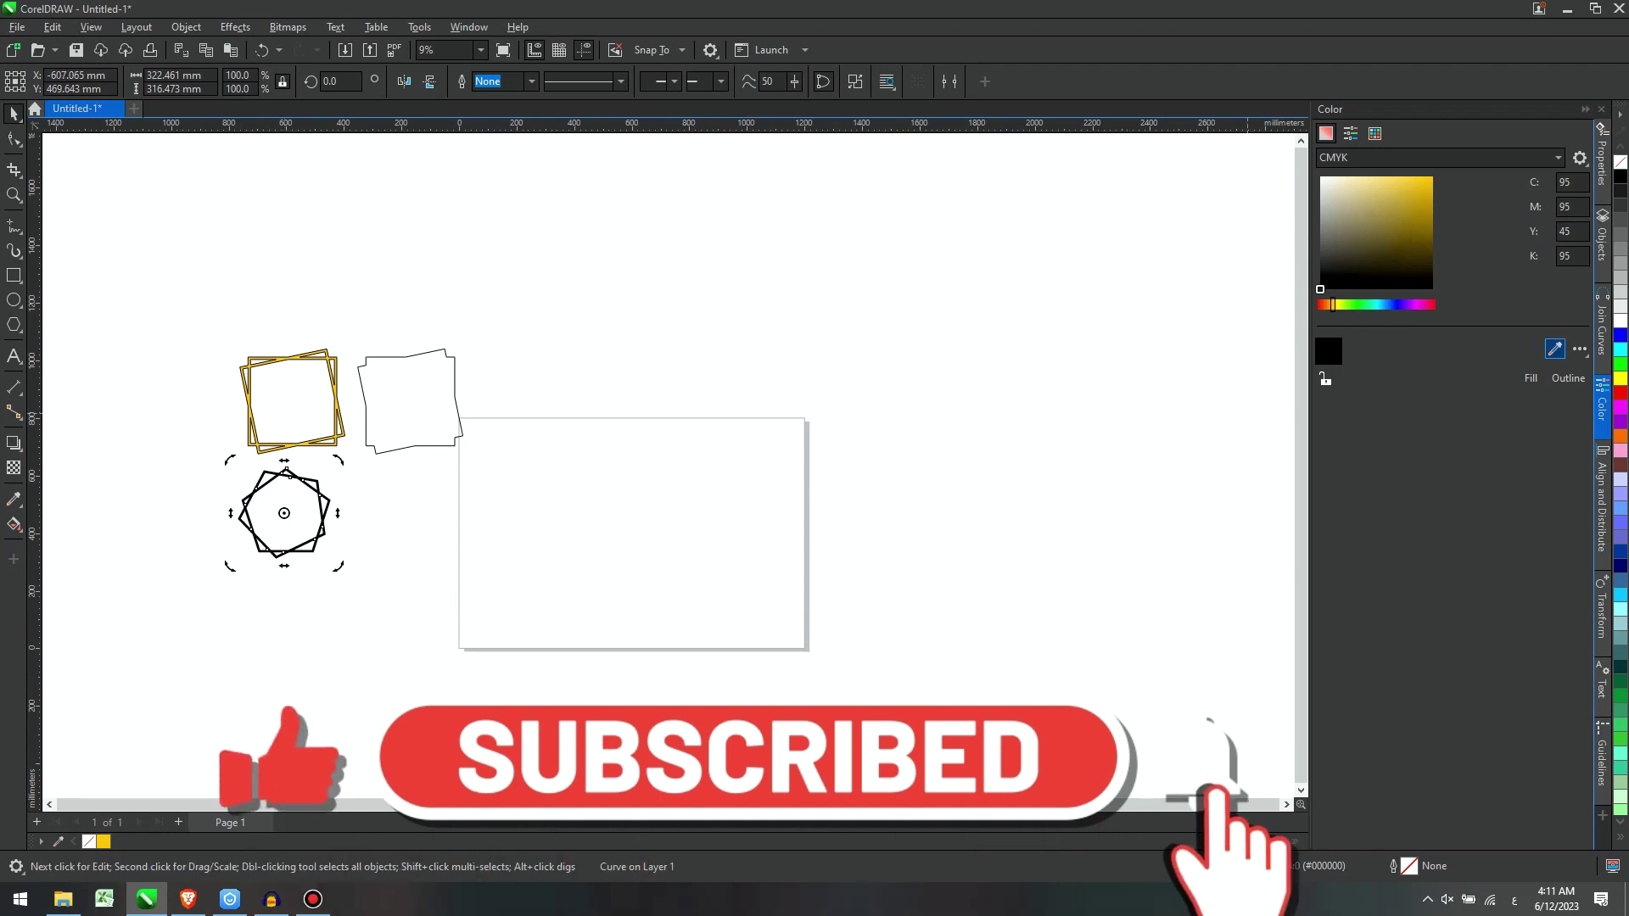
Step: Fill the combined pentagon frame with yellow C0 M23 Y98 K0 and outline it in near-black C95 M95 Y45 K95
click(1432, 177)
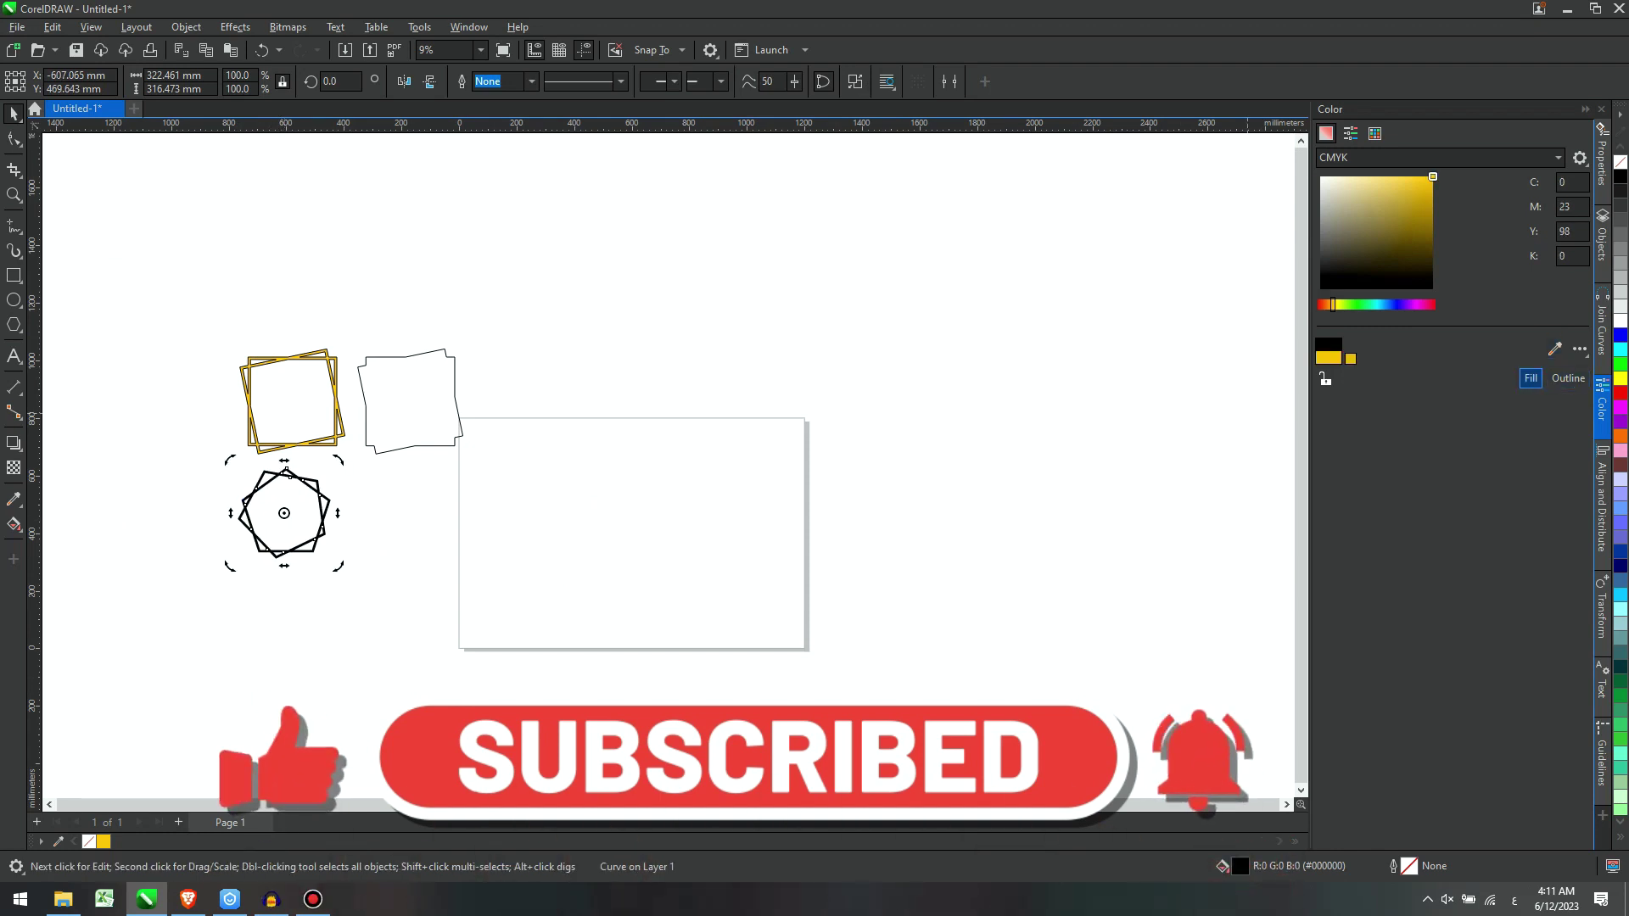
click(1531, 378)
click(1320, 289)
click(1568, 378)
click(854, 454)
scroll(352, 475, up, 1)
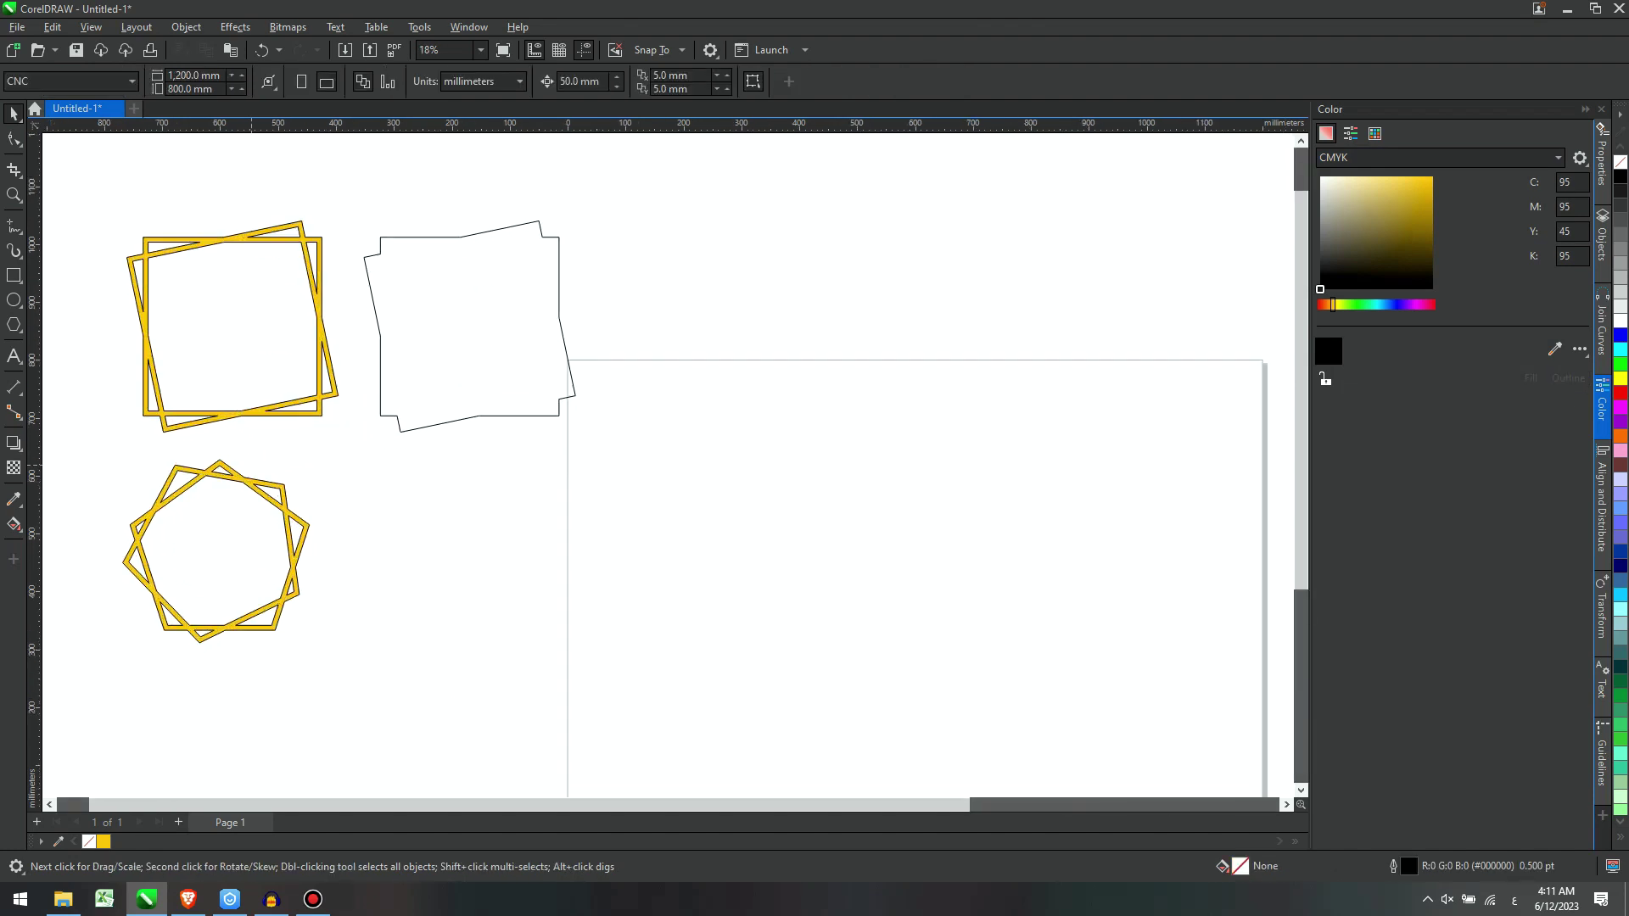
Step: Copy the yellow pentagon frame to its right and break the copy apart, keeping only its outer silhouette
drag(234, 477, 552, 476)
right_click(552, 476)
click(856, 82)
drag(721, 692, 392, 465)
key(Delete)
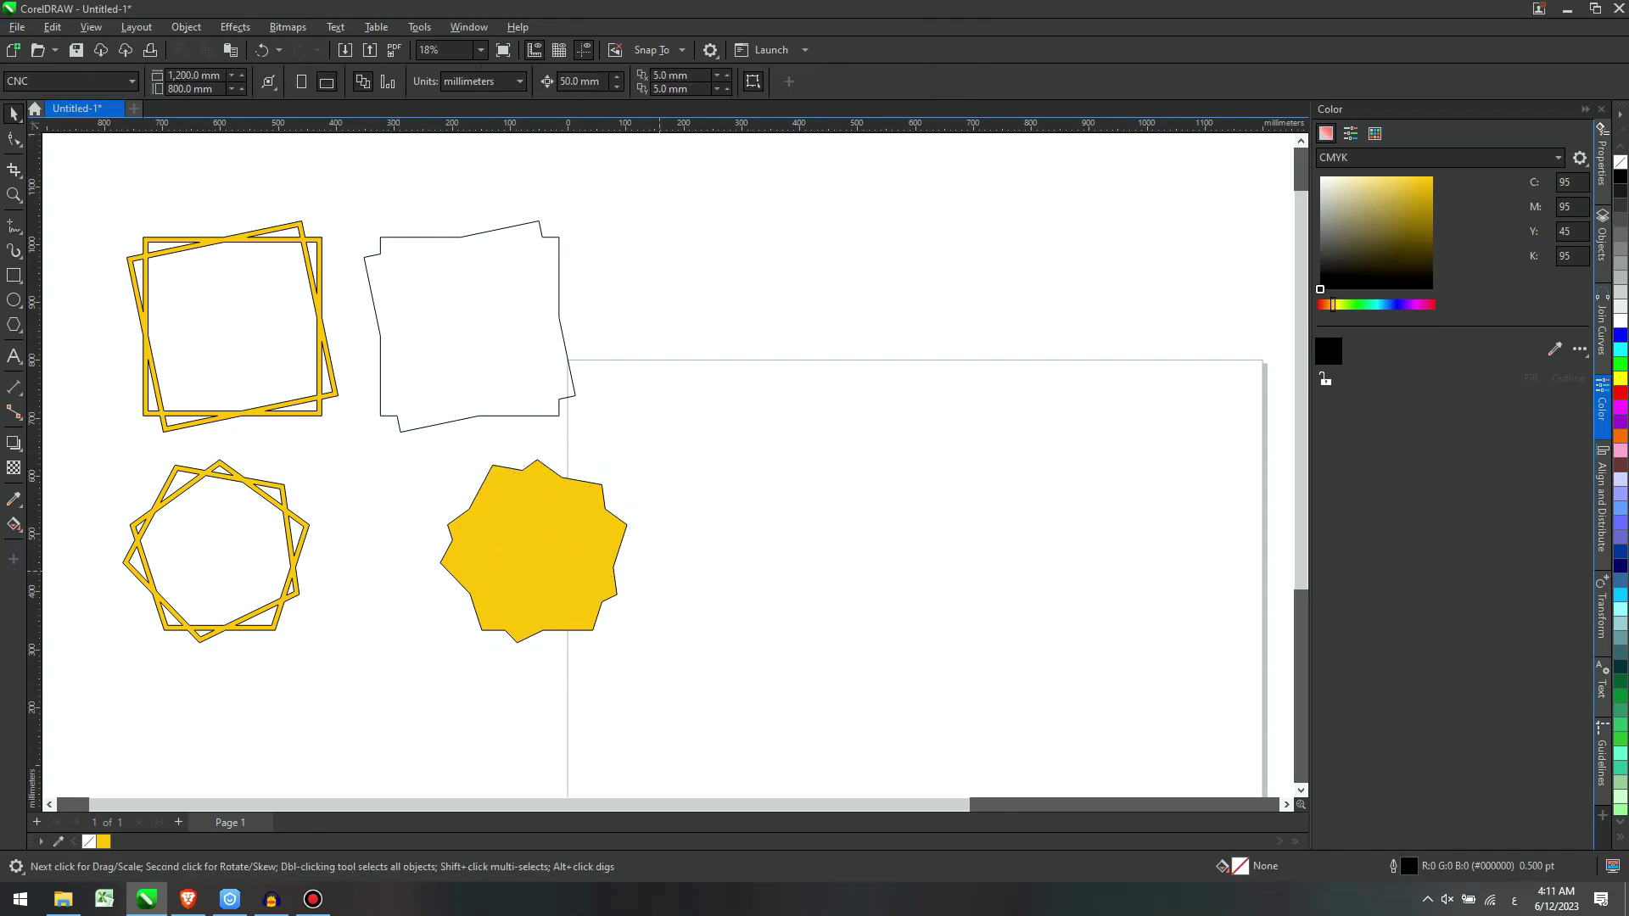
Step: Remove the fill from the pentagon silhouette and move it left to sit below the square silhouette
drag(721, 574, 723, 576)
click(536, 552)
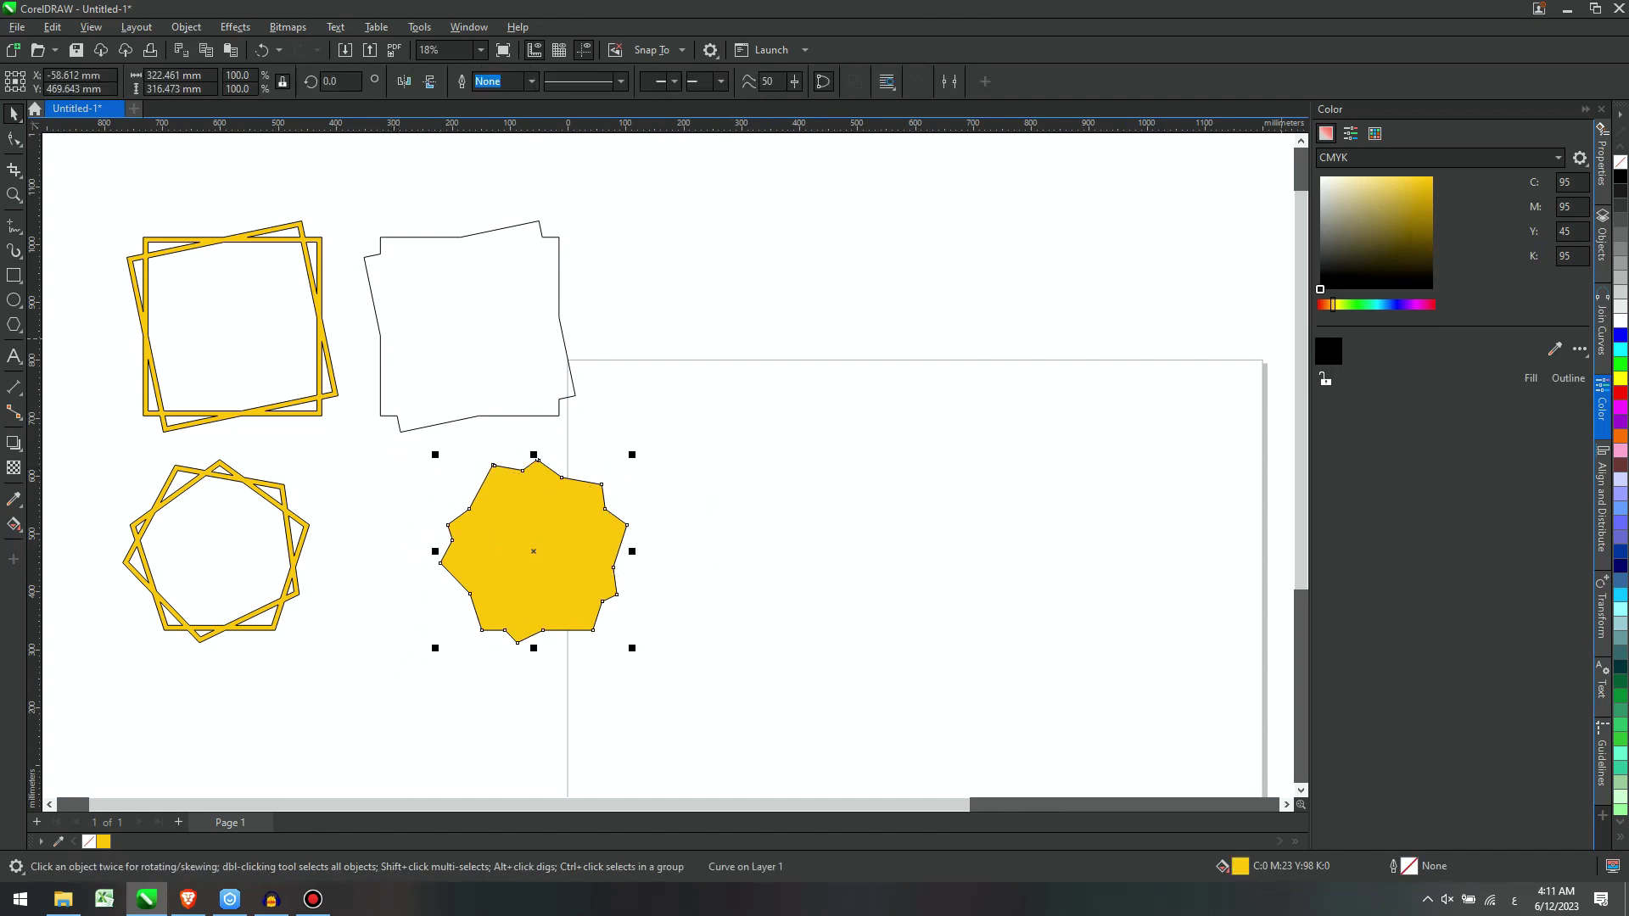
click(1621, 162)
drag(527, 550, 454, 542)
key(Escape)
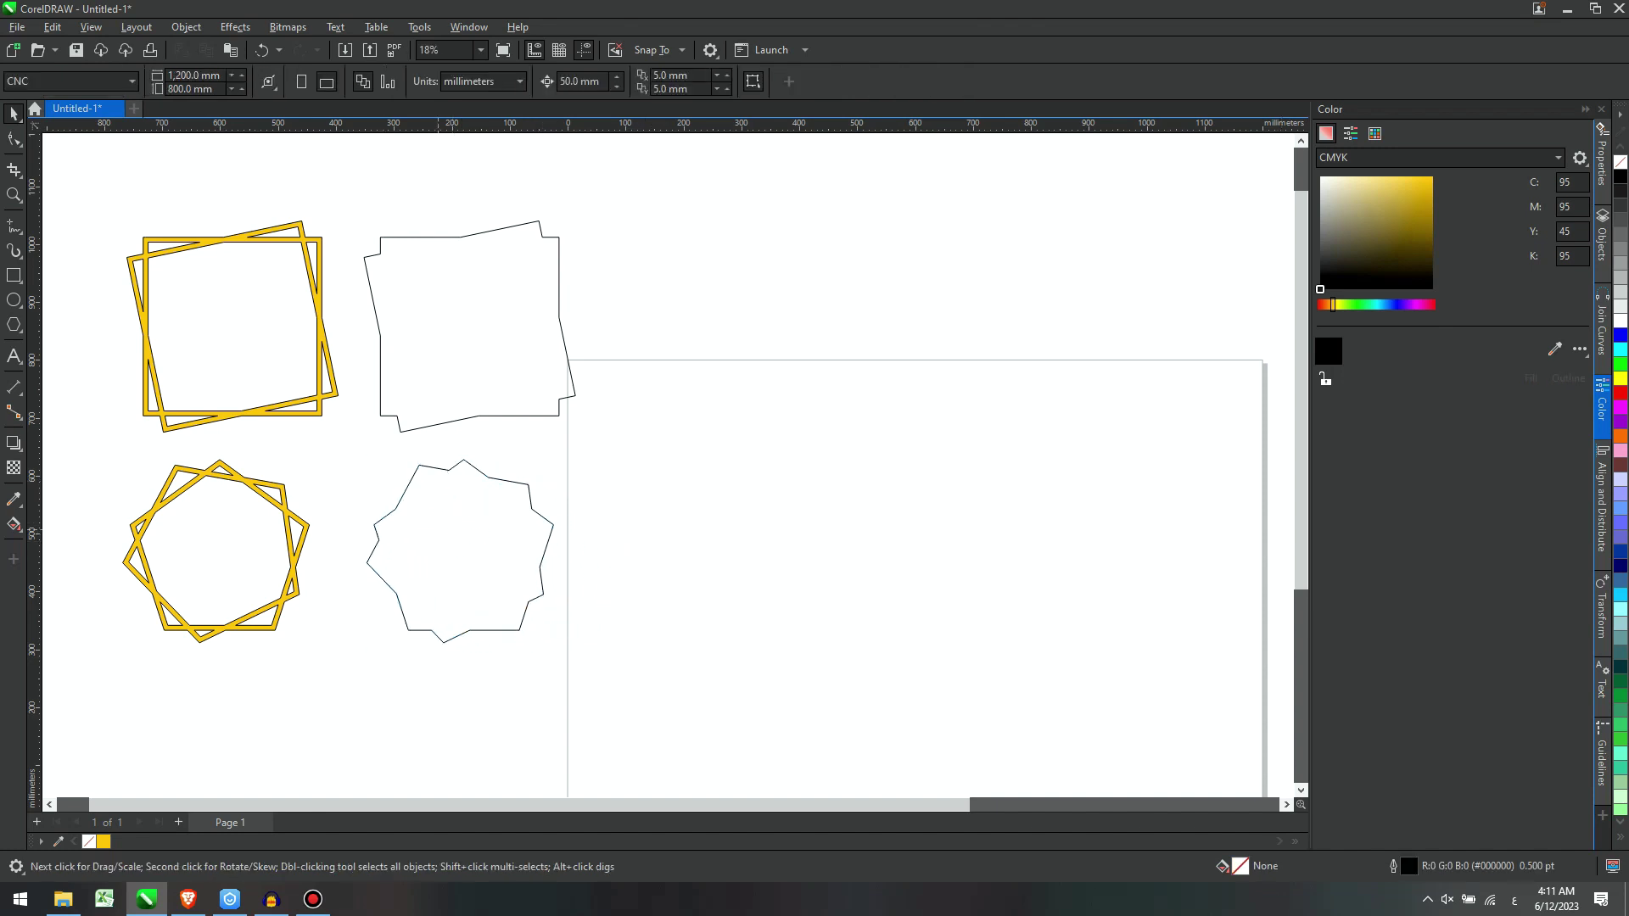
scroll(610, 555, down, 4)
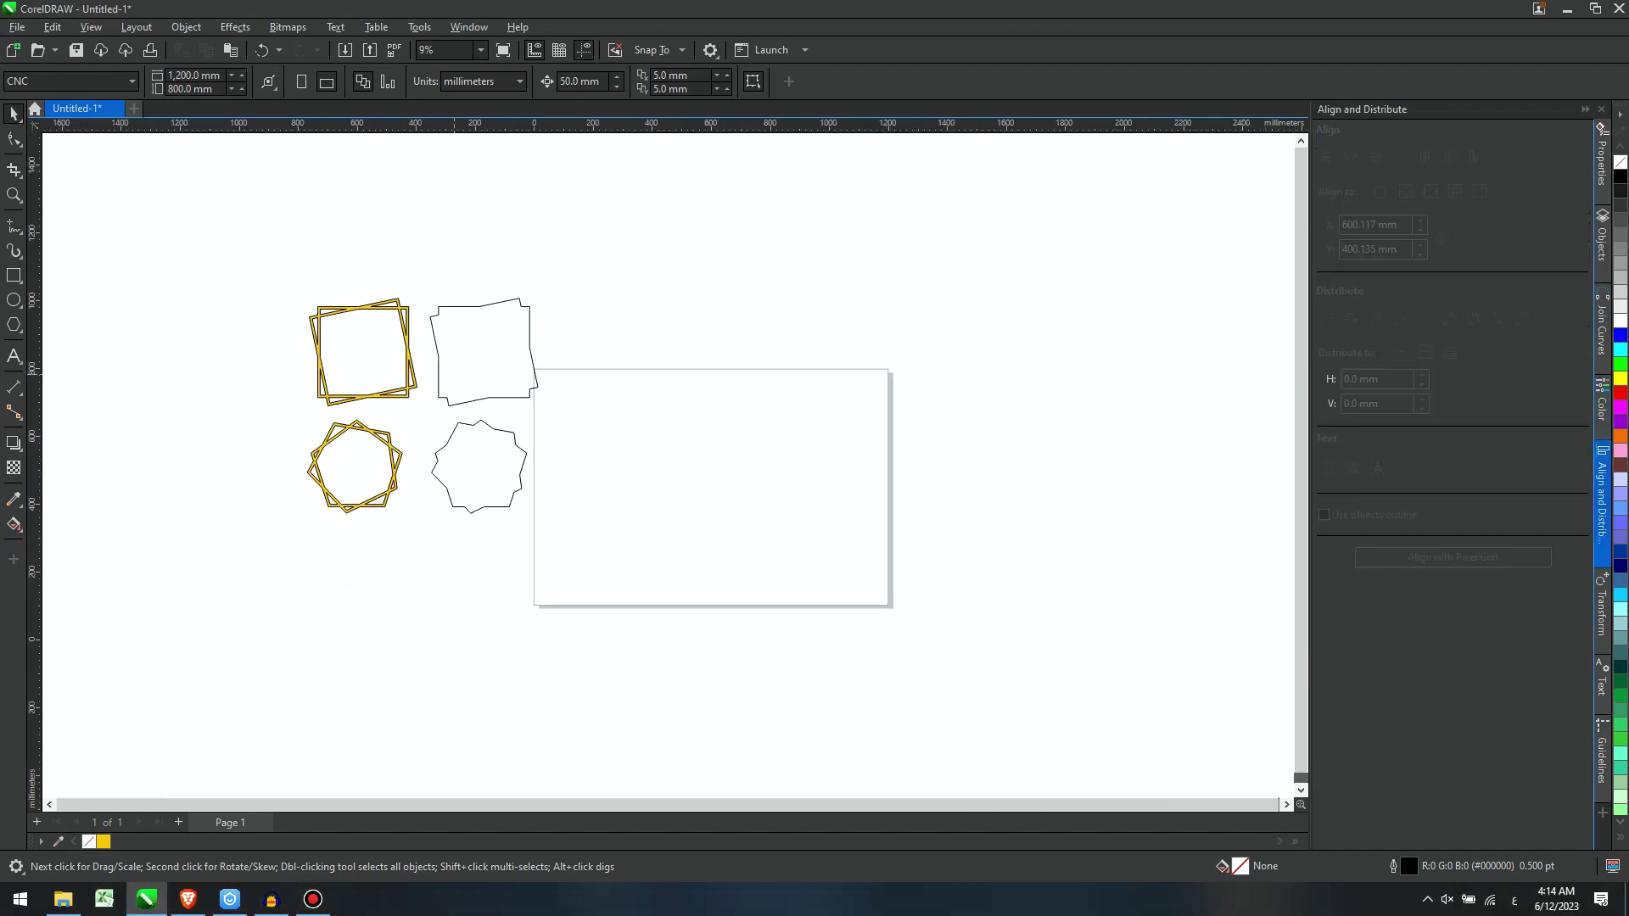
scroll(466, 374, up, 3)
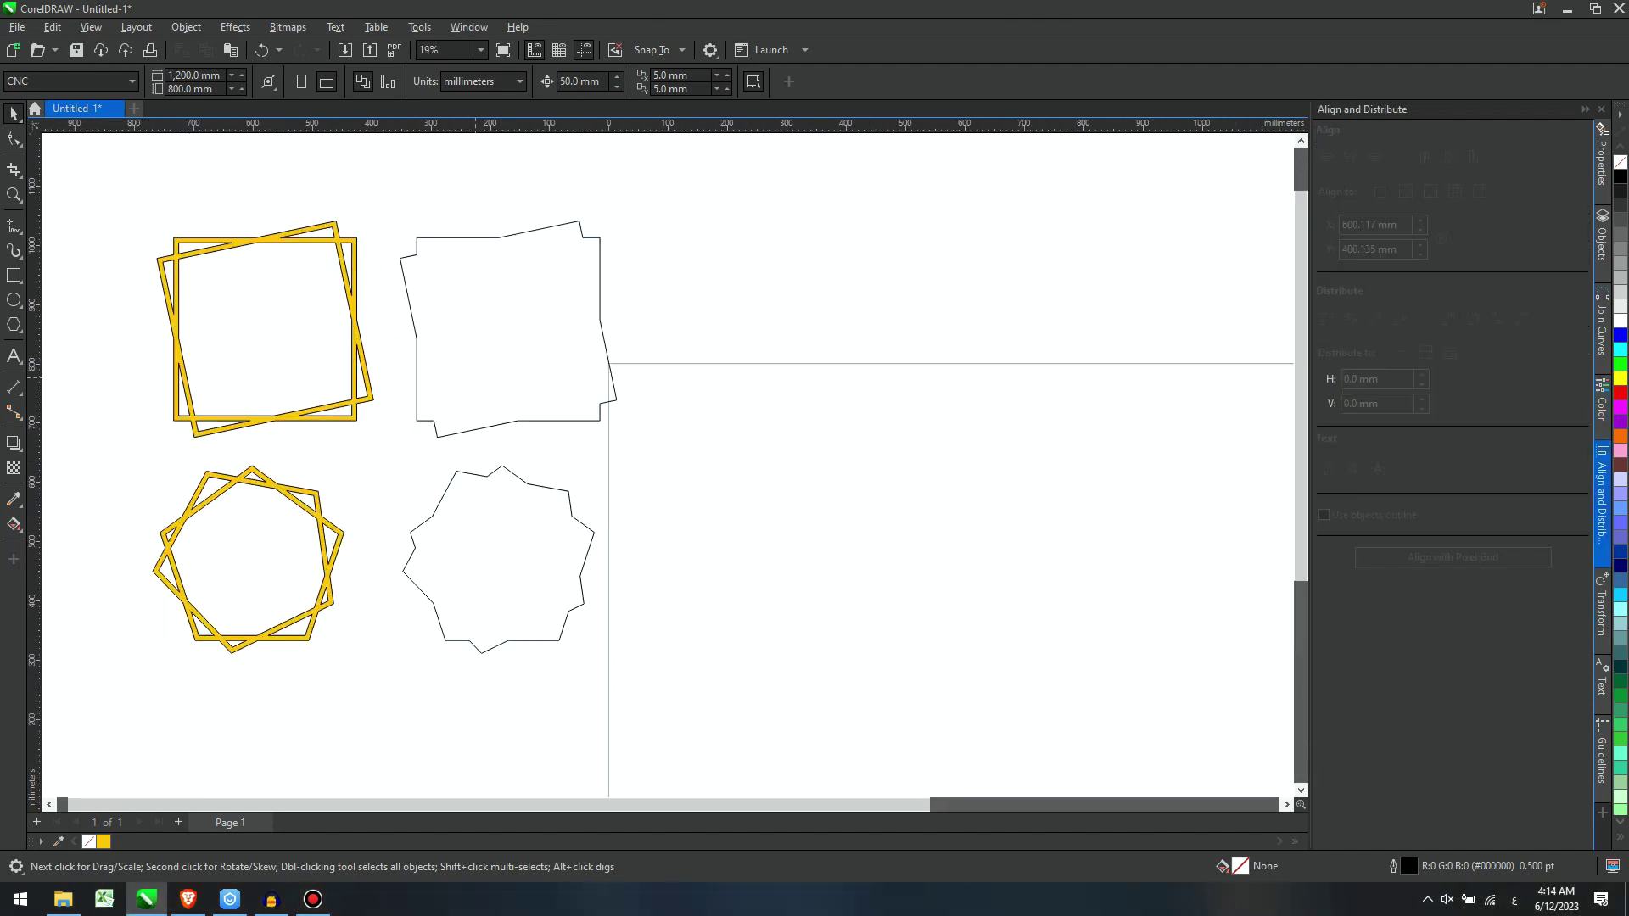